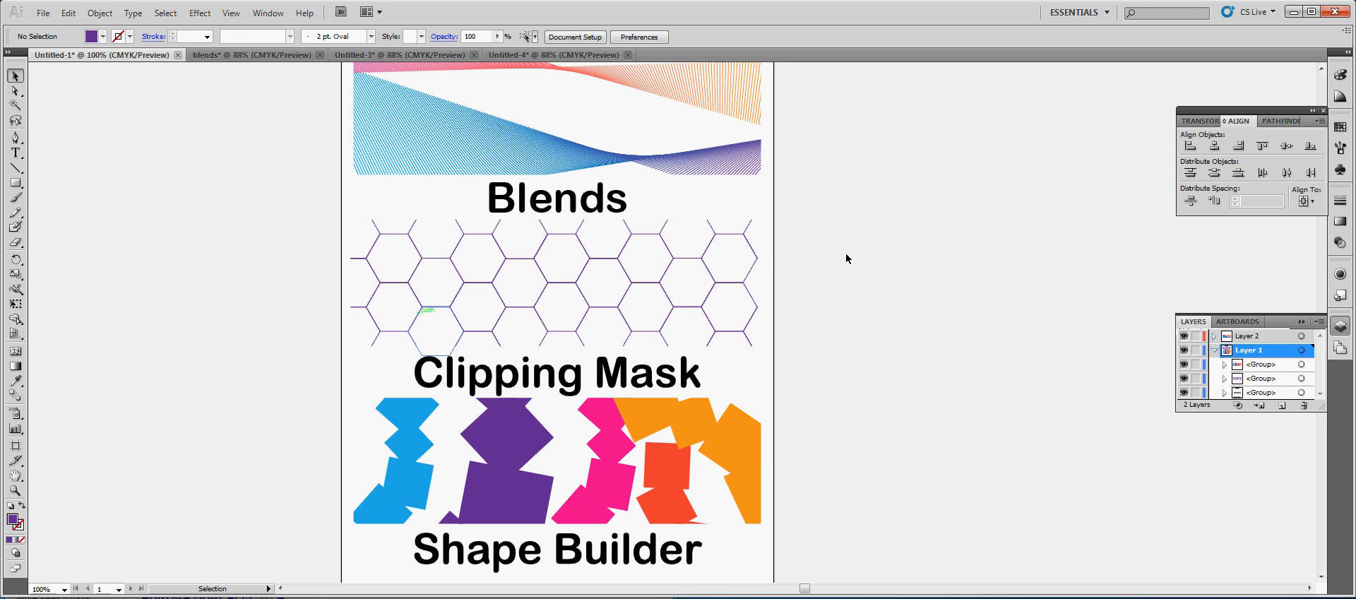
Isolate the blue-to-purple blend in the Blends artwork, examine its two end paths, and exit isolation mode
click(1321, 69)
click(1320, 68)
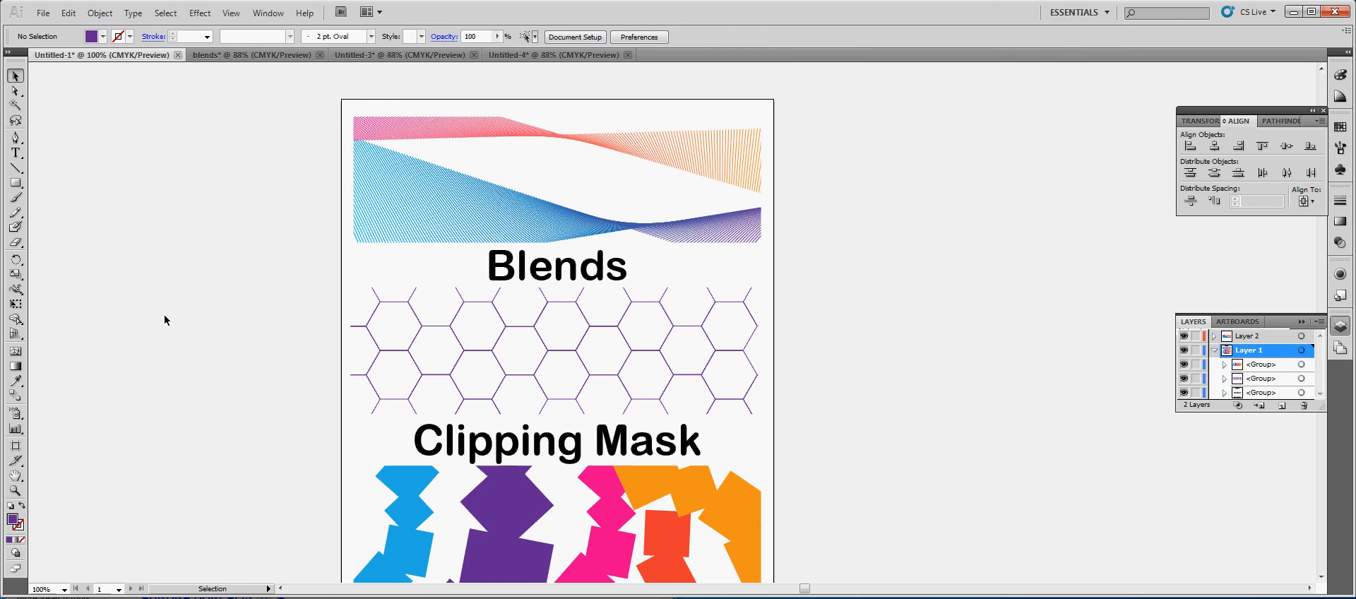
double_click(413, 201)
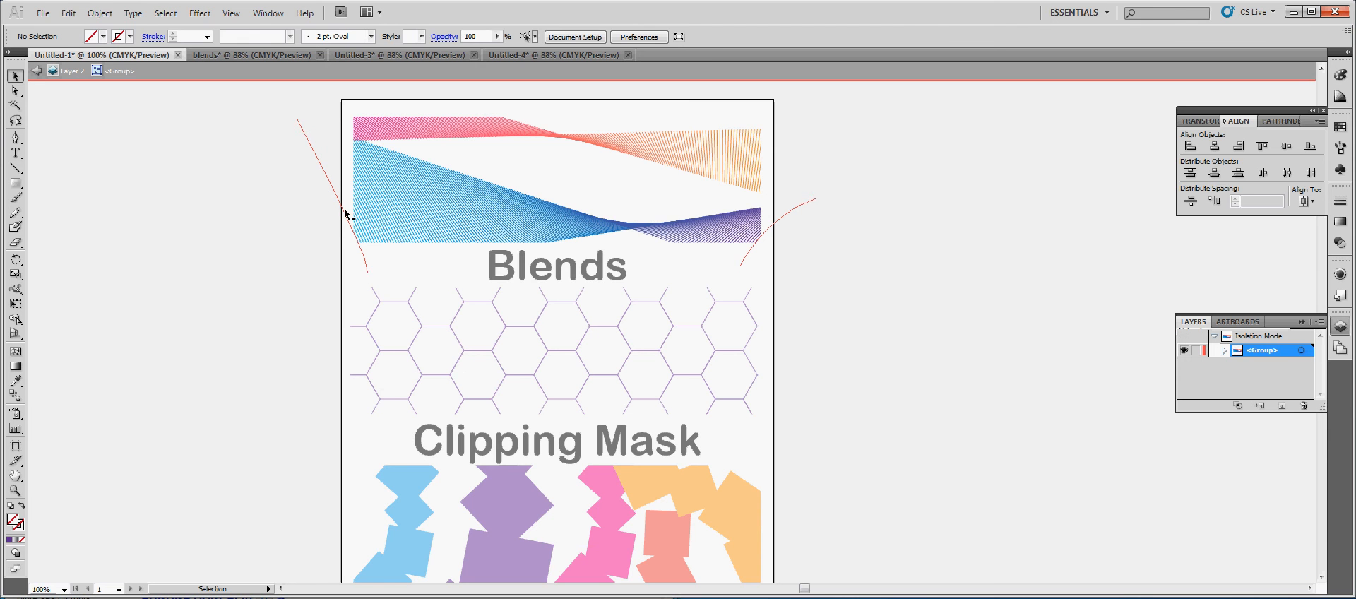
double_click(337, 214)
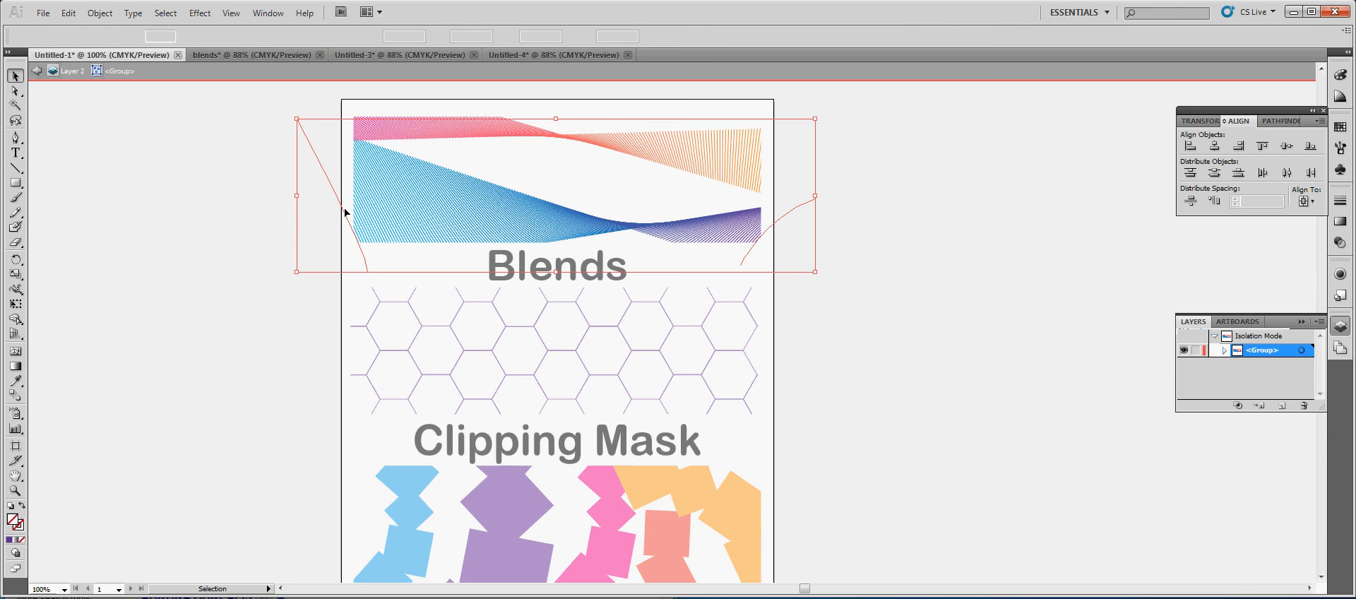
click(323, 176)
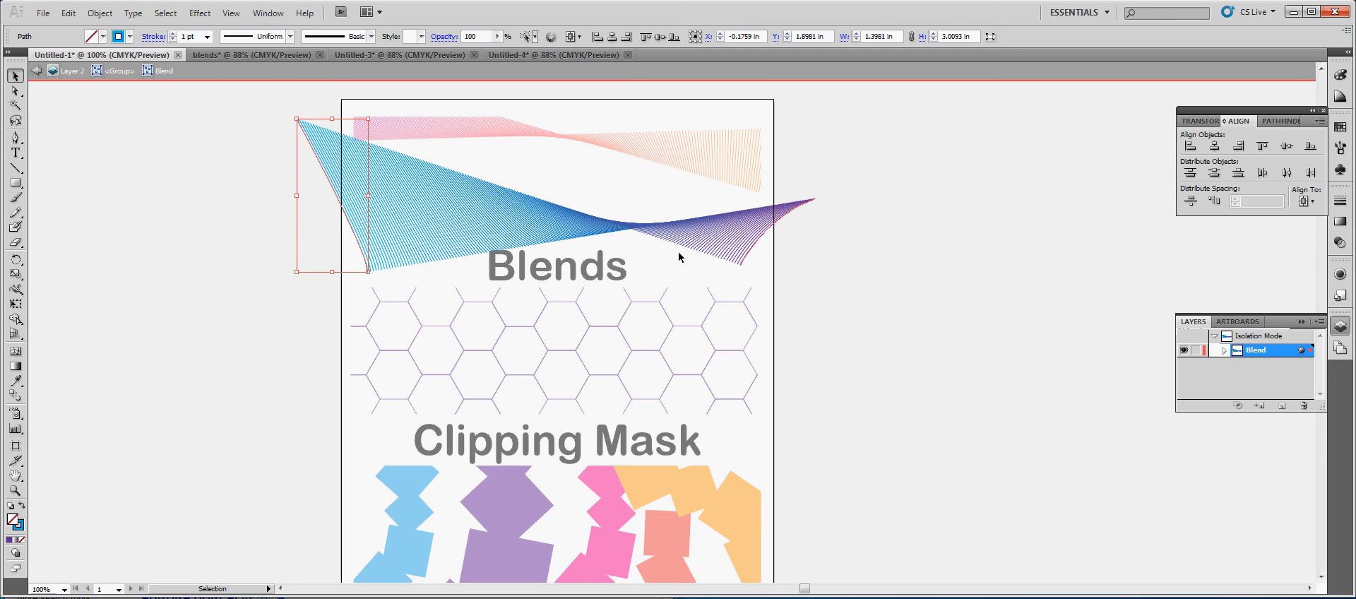
click(760, 240)
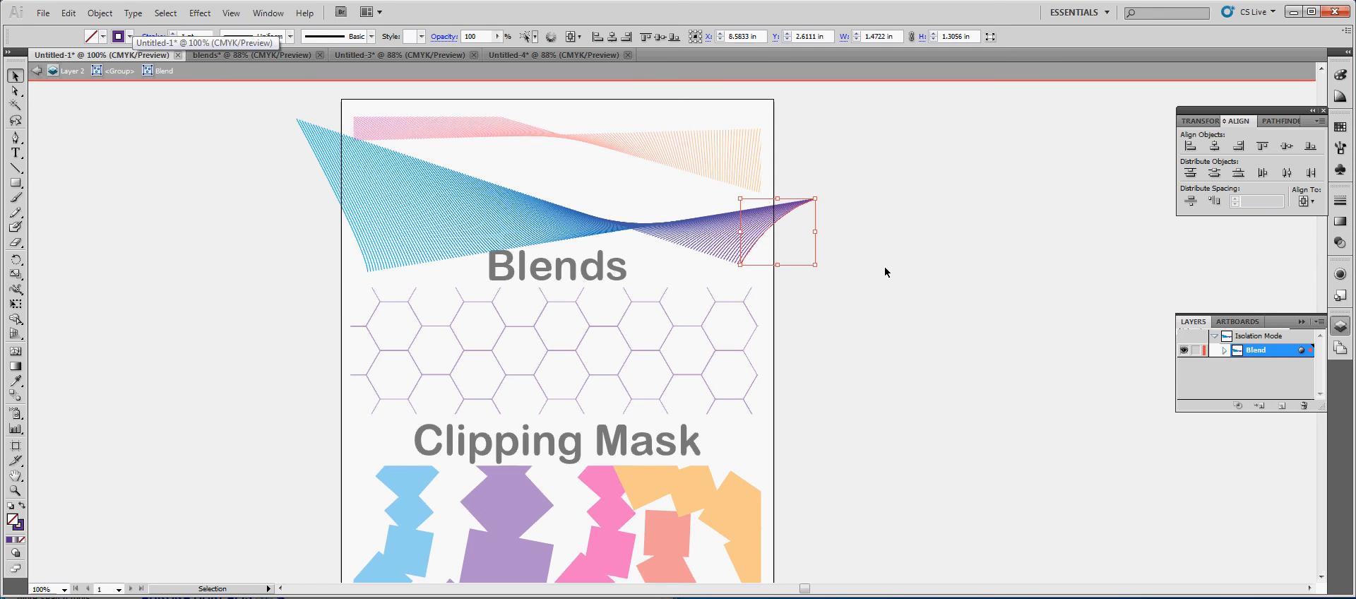
click(883, 274)
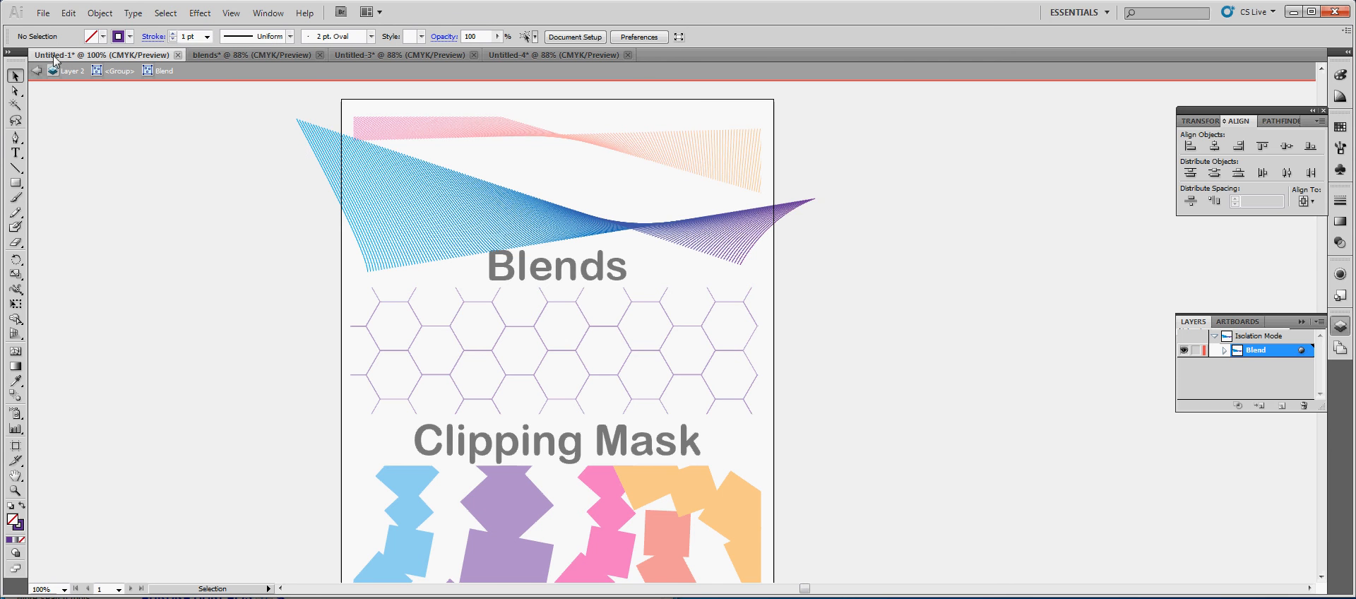
click(39, 71)
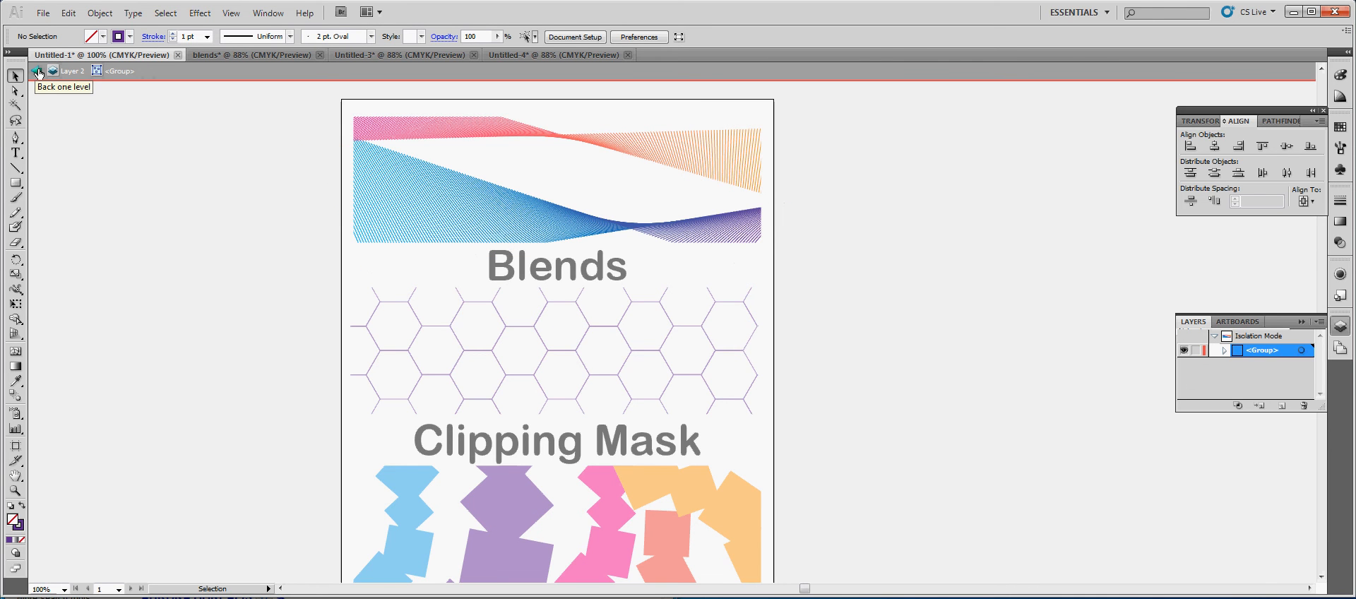
click(39, 72)
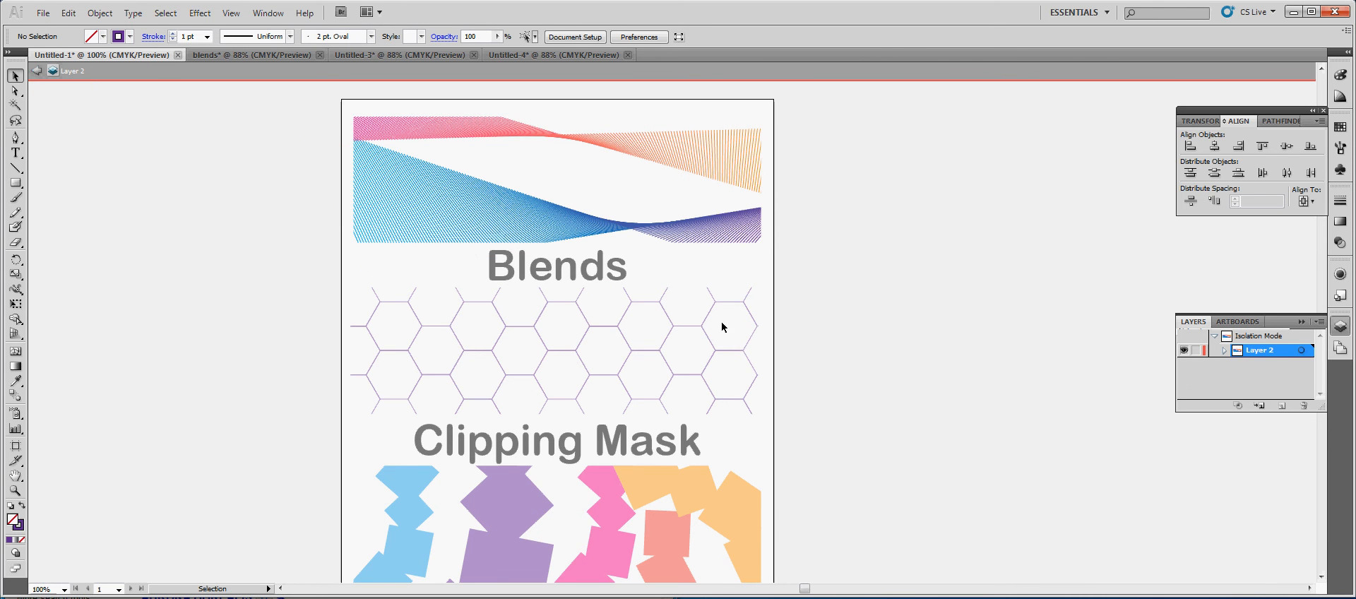
click(37, 71)
Isolate the clipped hexagon pattern above the Clipping Mask title, examine its full unclipped group, and step back out
scroll(523, 339, down, 2)
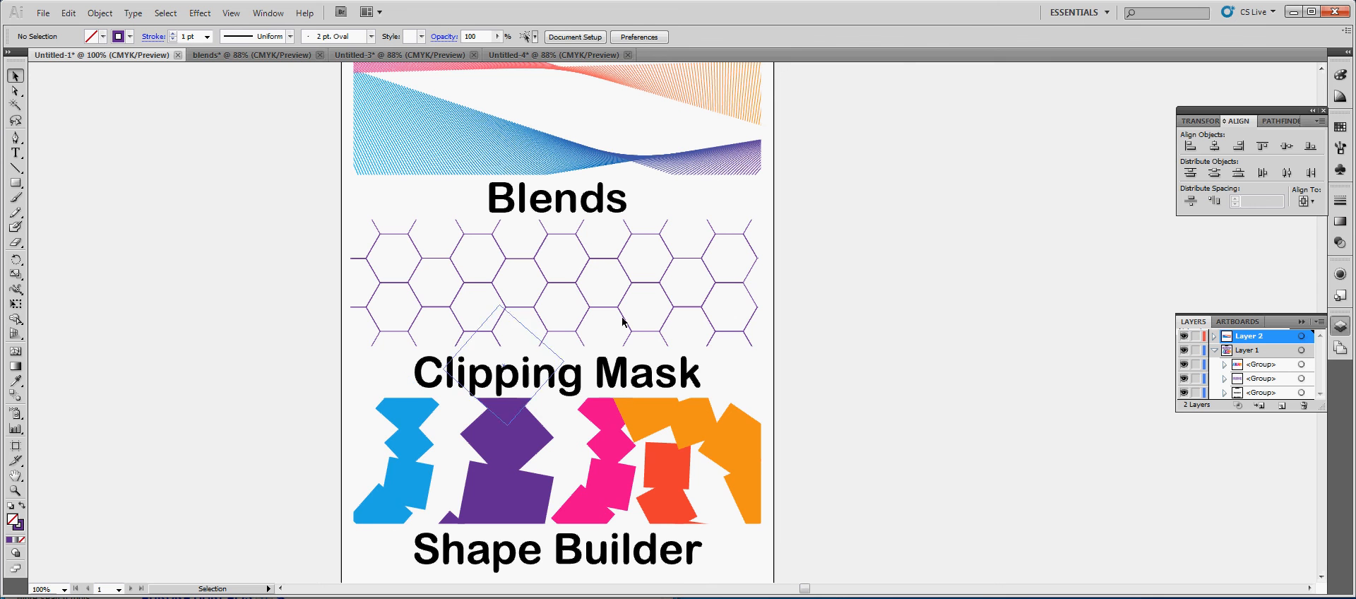
click(574, 222)
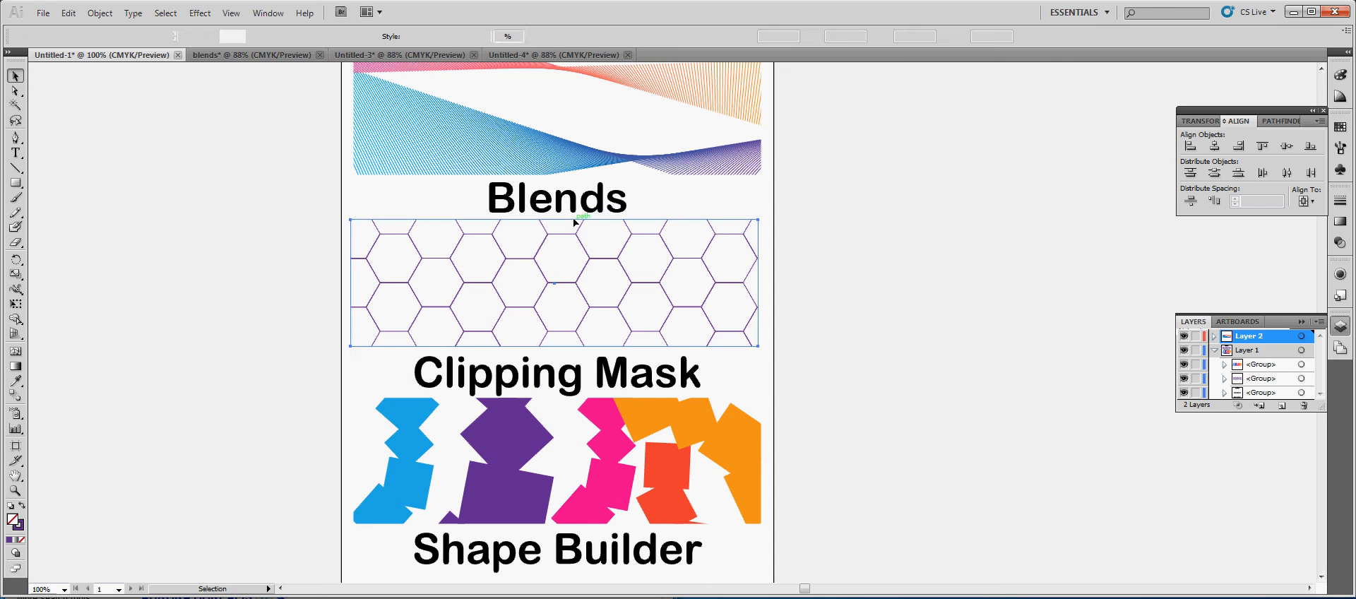
double_click(575, 221)
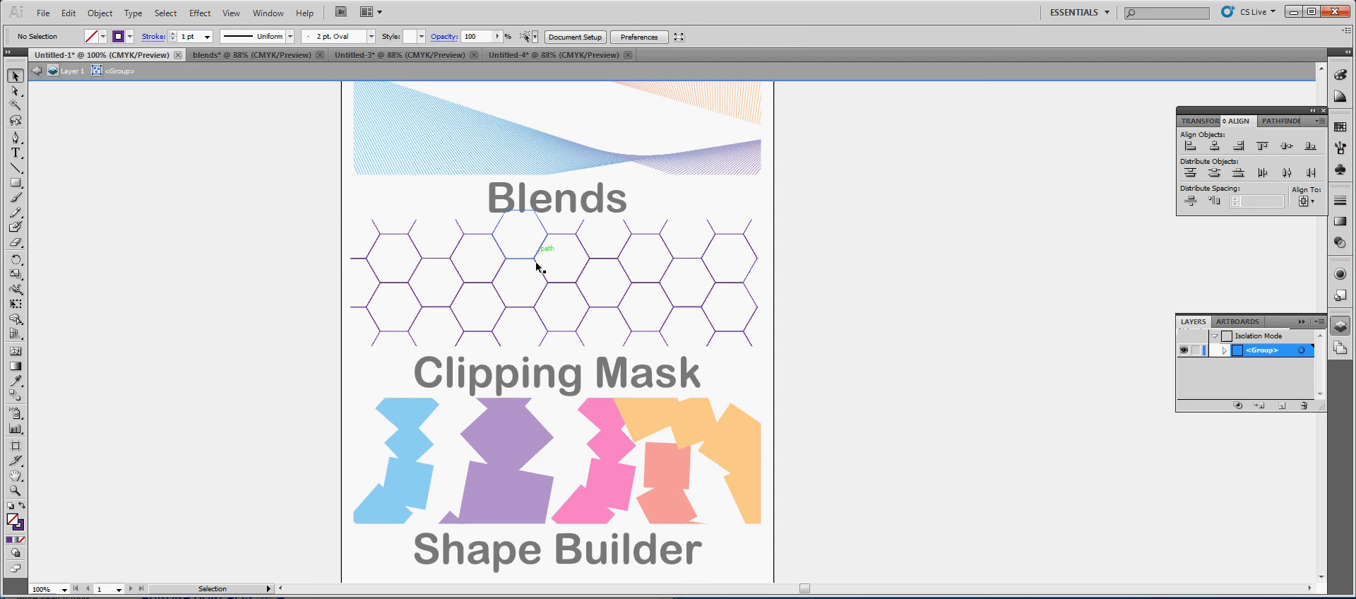
click(495, 248)
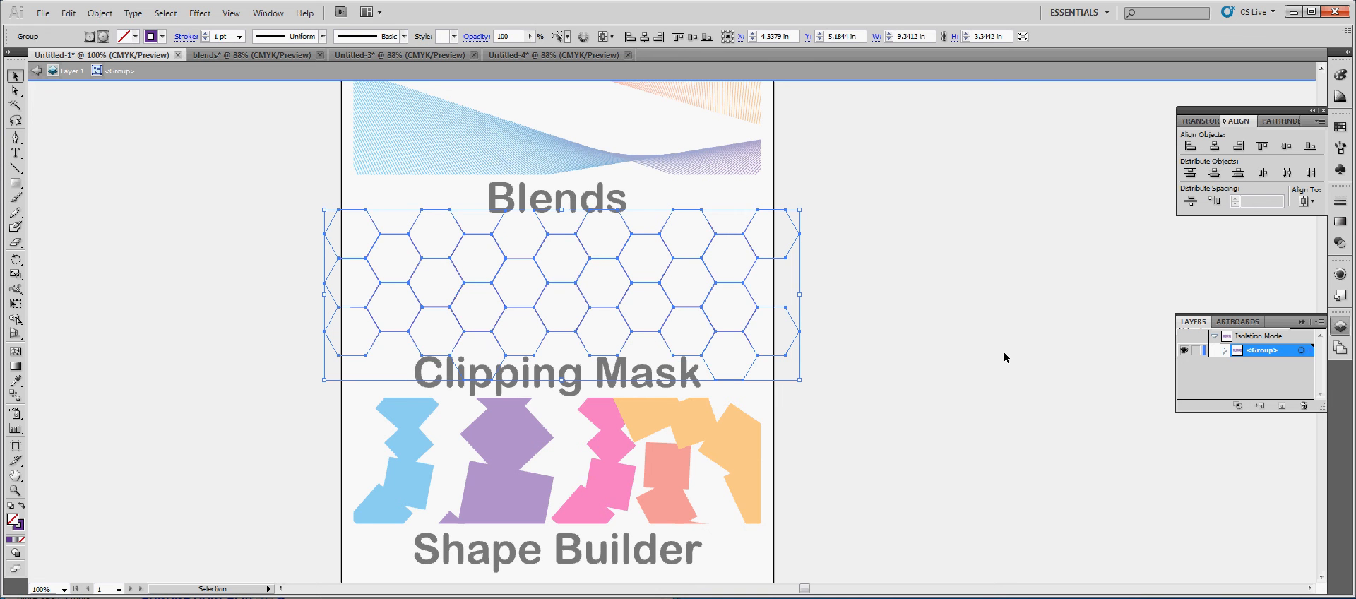
double_click(624, 247)
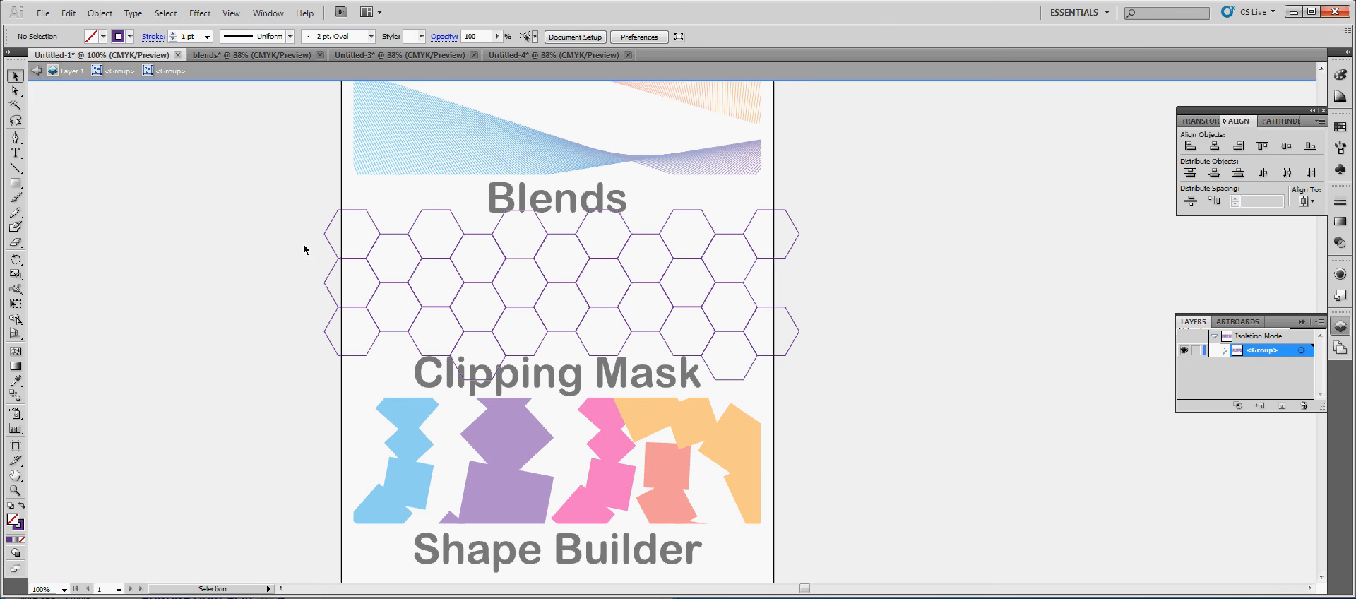
click(40, 75)
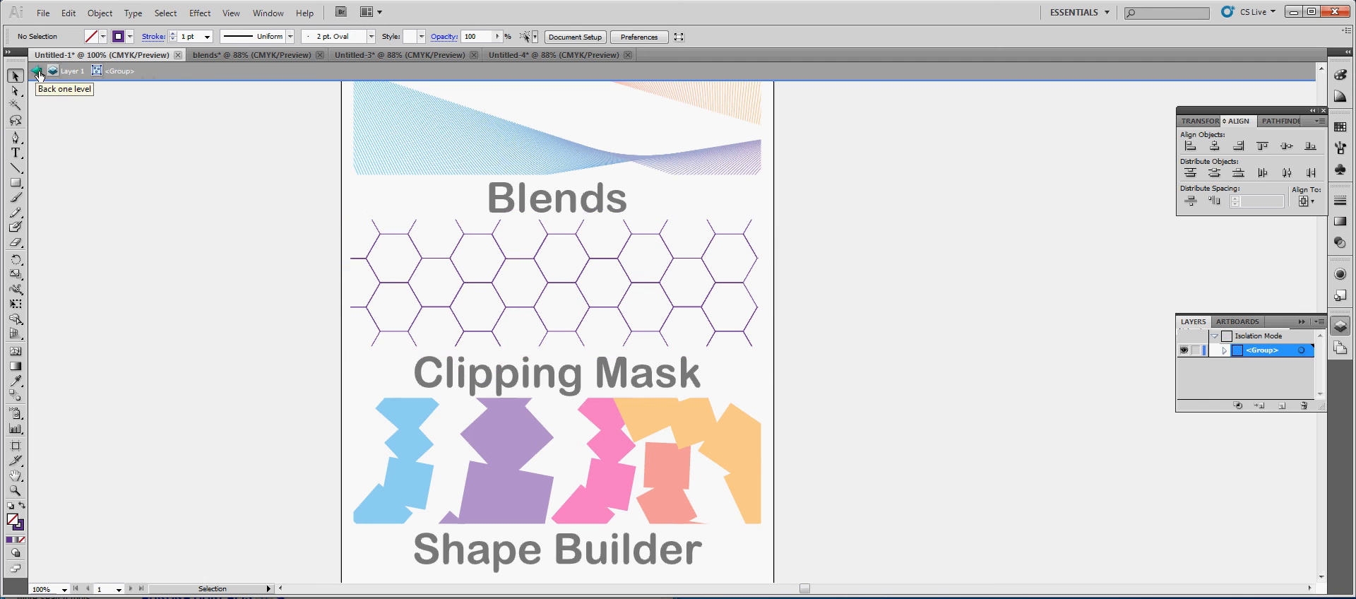
click(33, 71)
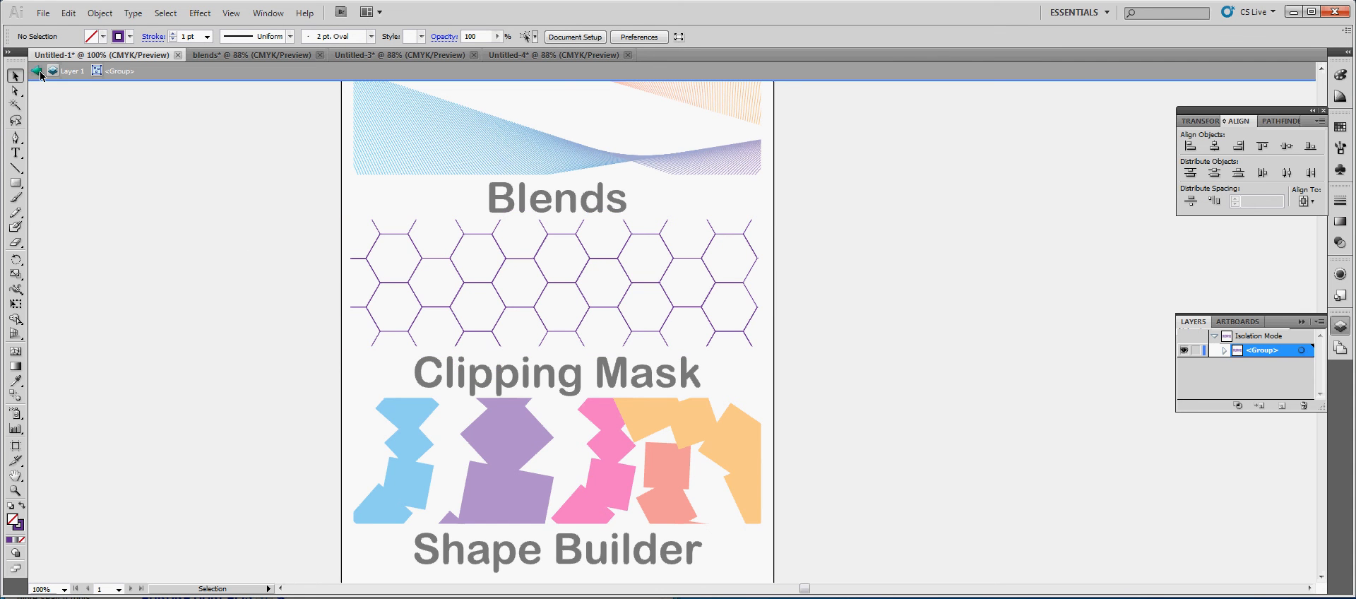
Isolate the coloured block artwork above the Shape Builder title and examine its unclipped subgroups
scroll(853, 378, down, 3)
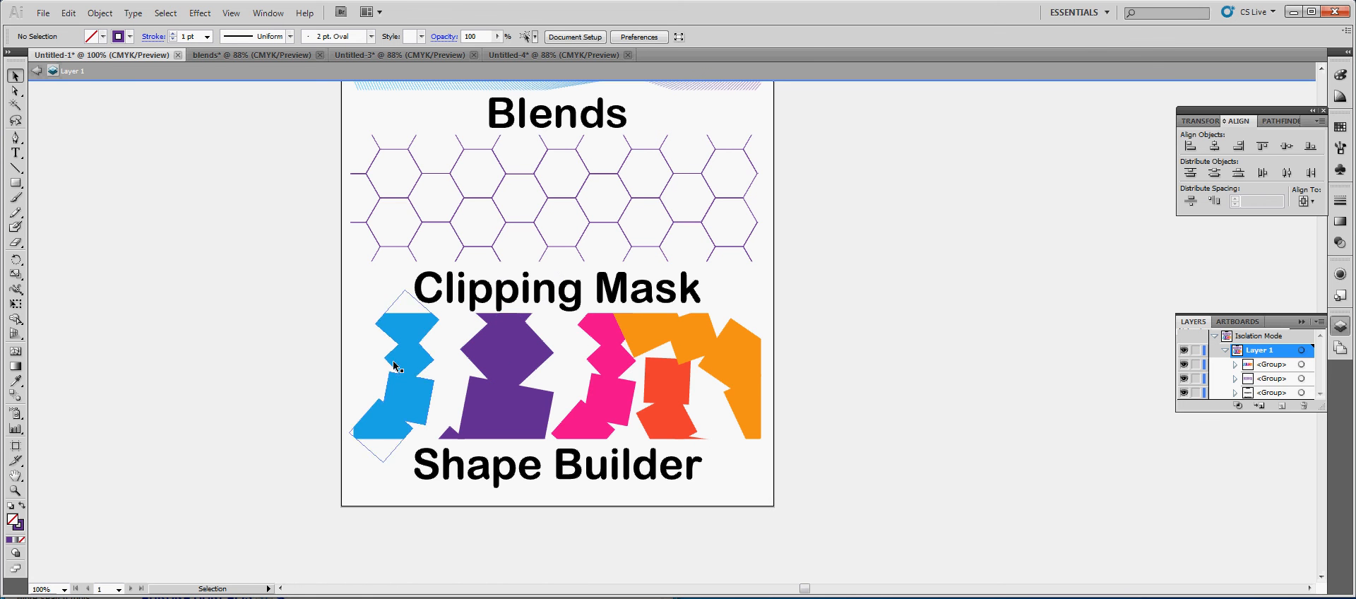
double_click(523, 350)
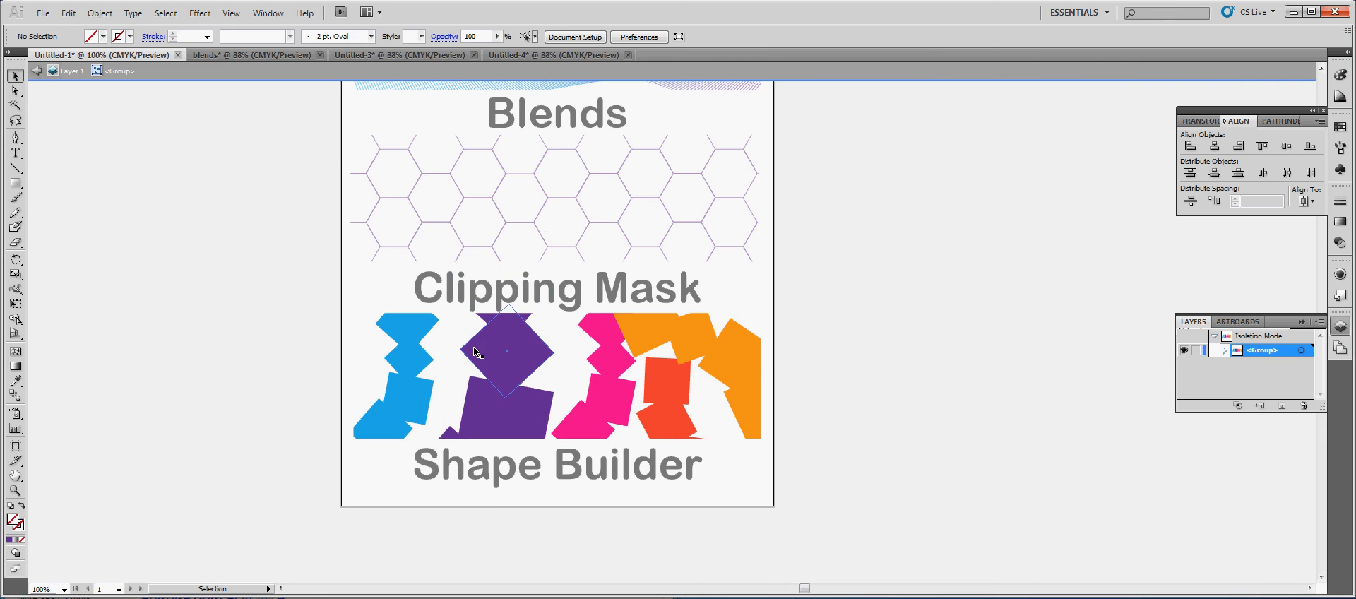
double_click(533, 355)
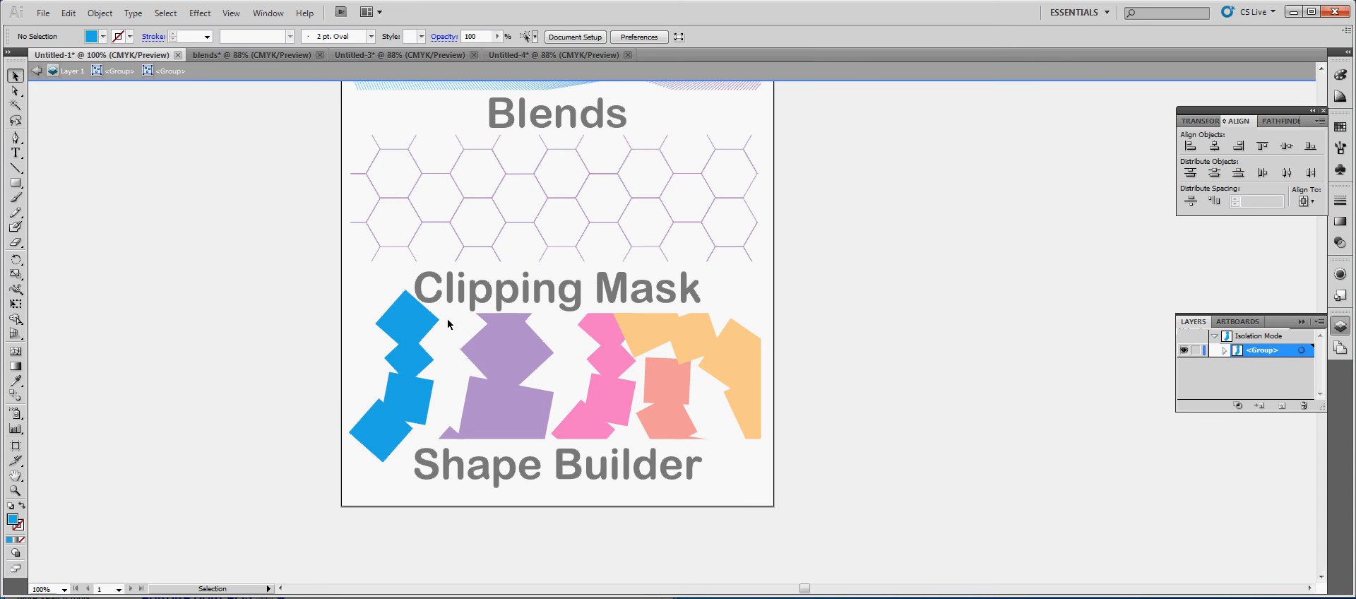
In the Untitled-3 document, draw a steep straight Pen path about 1.01 in wide and 3.44 in high below the Blends title
click(209, 54)
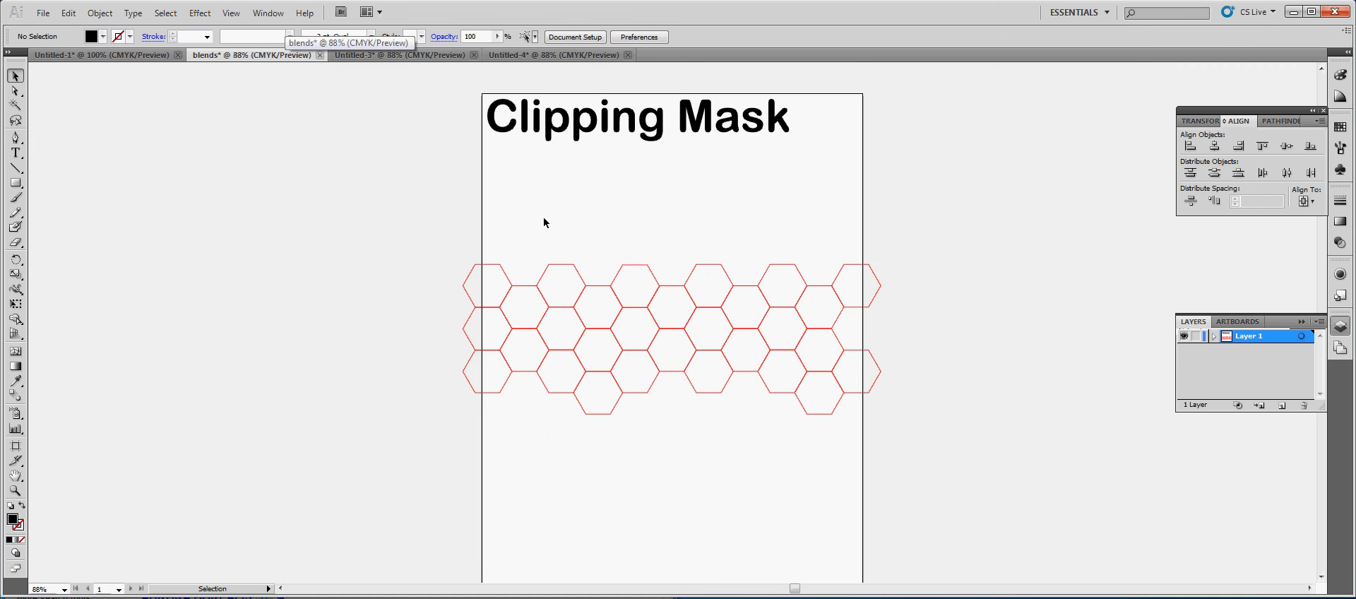
click(382, 54)
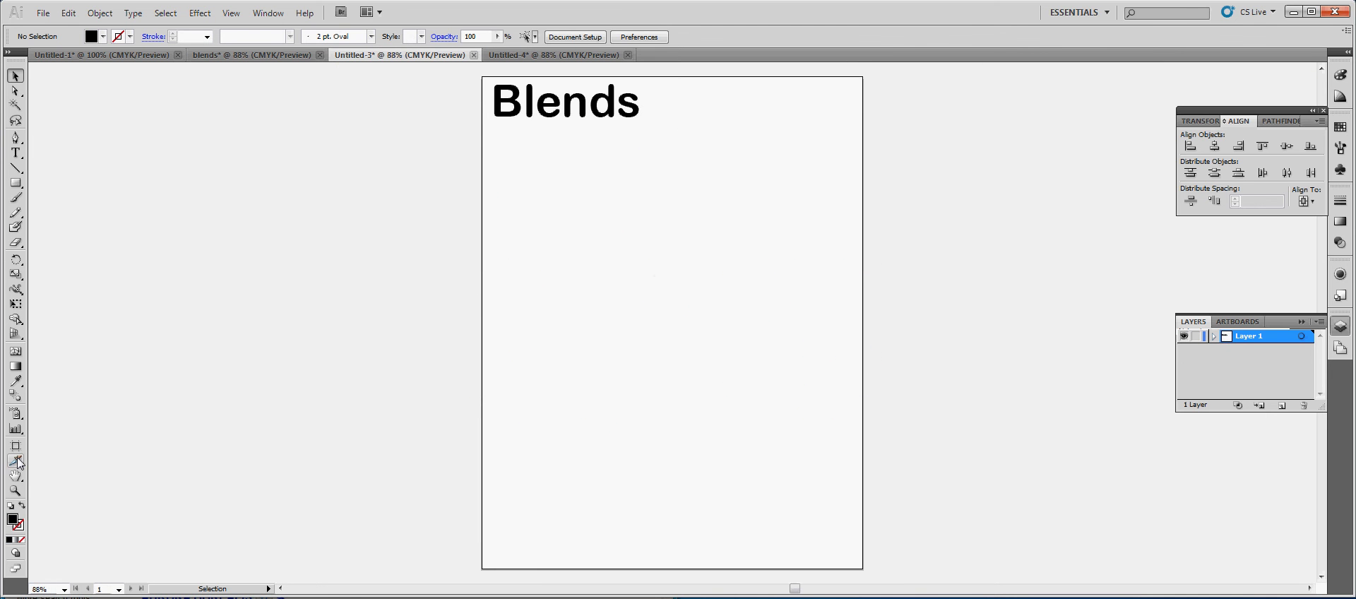
click(16, 490)
click(660, 278)
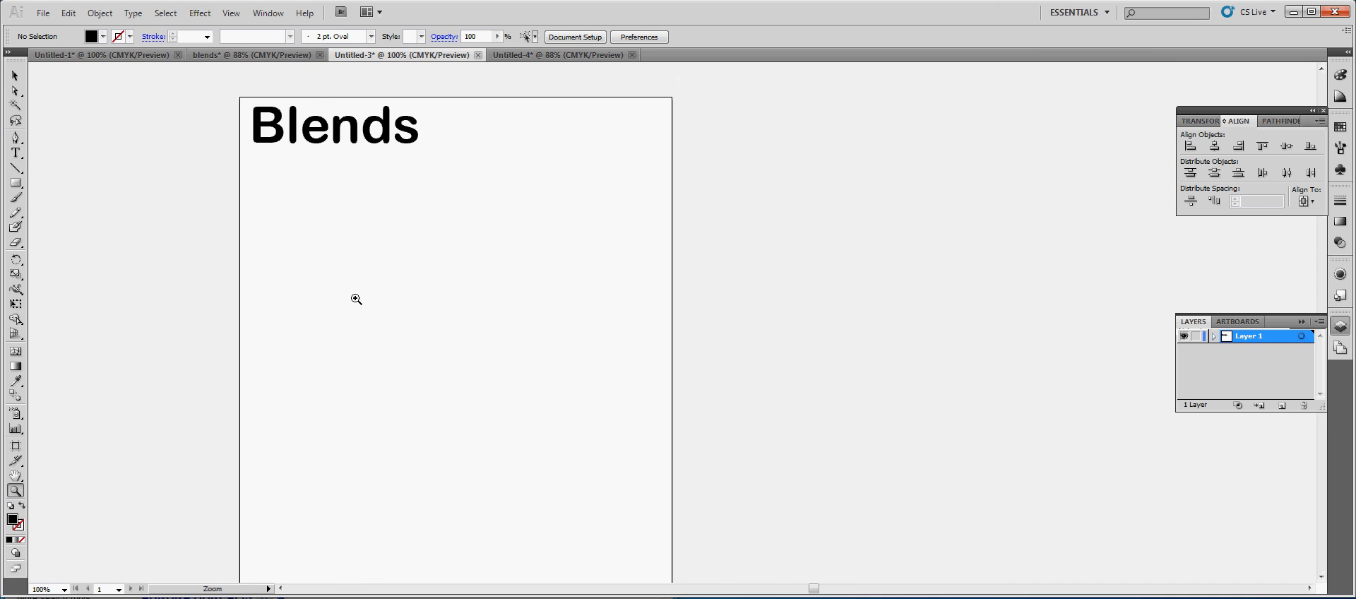
click(15, 137)
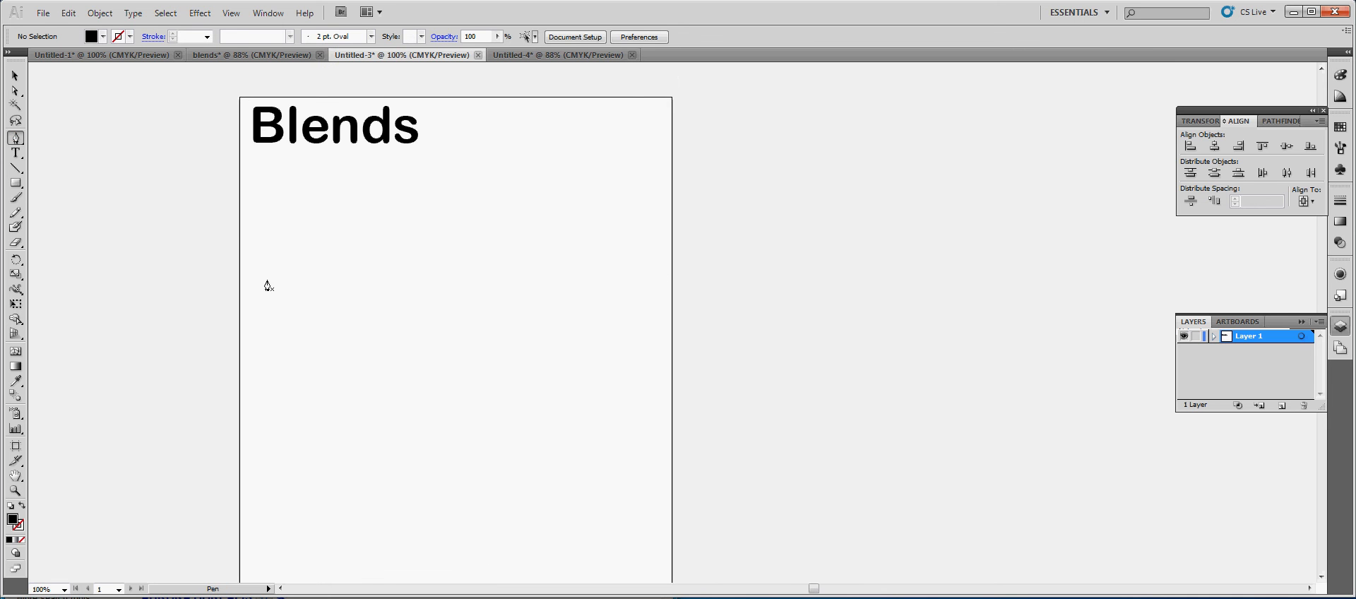
click(261, 277)
click(312, 452)
click(15, 75)
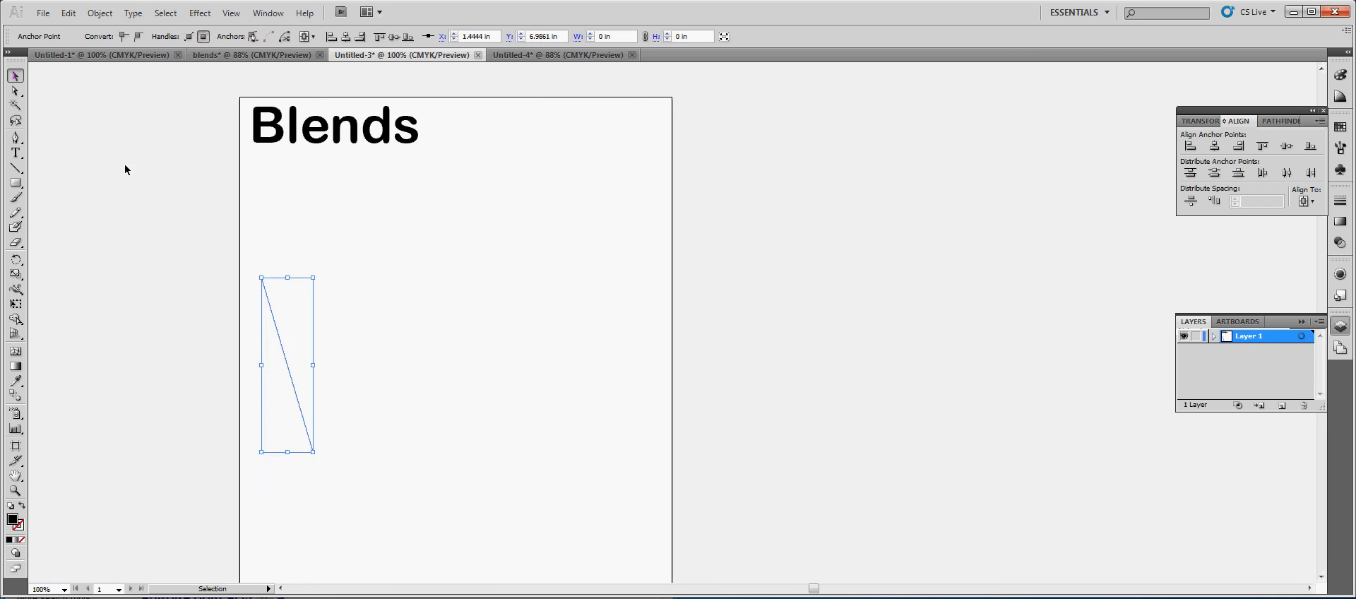
Set the steep line's fill to light blue
click(281, 306)
click(103, 36)
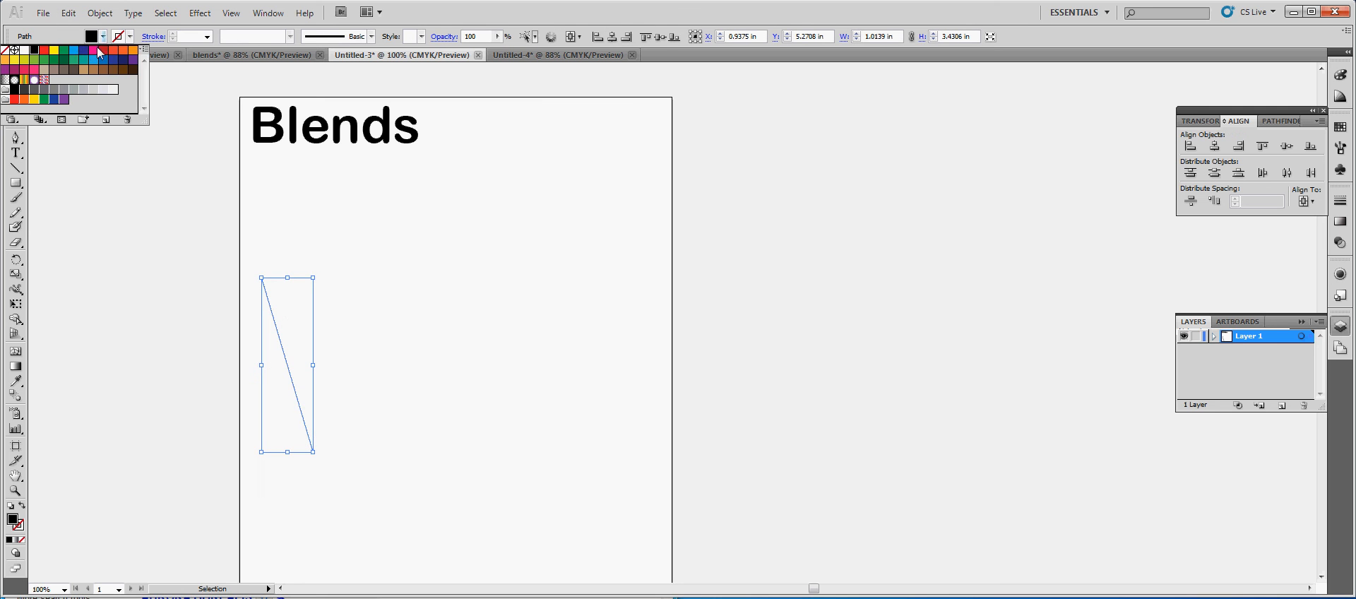
click(78, 54)
click(421, 284)
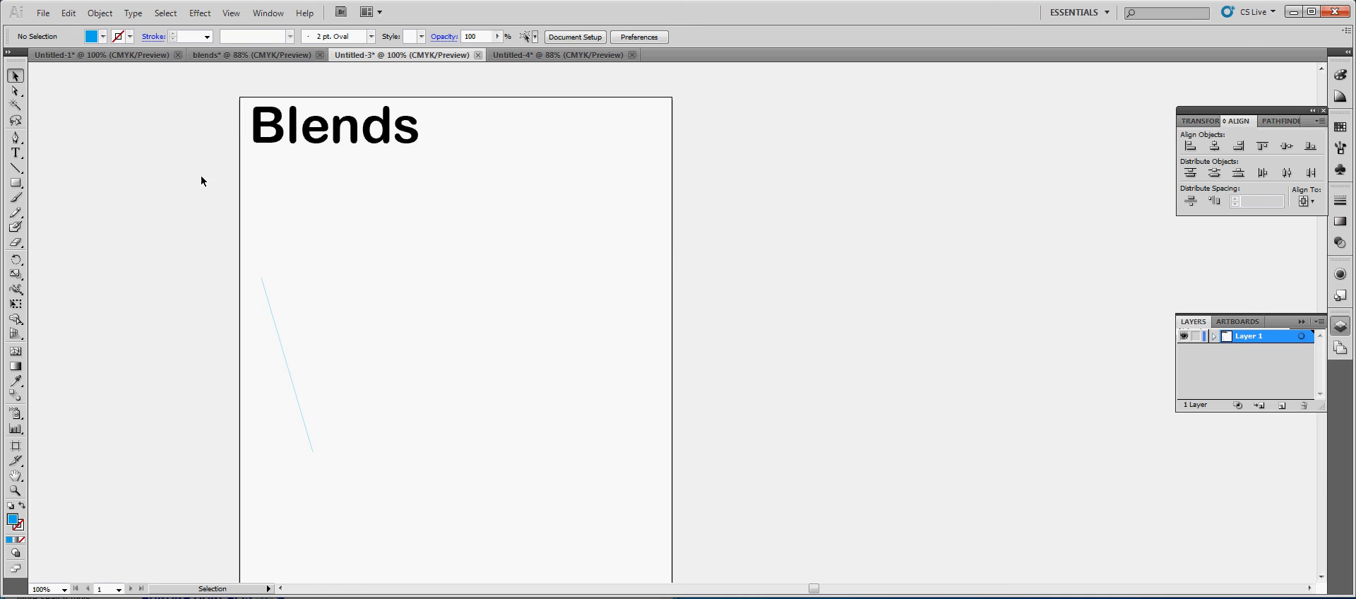
Give the steep line a 1 pt stroke
click(280, 338)
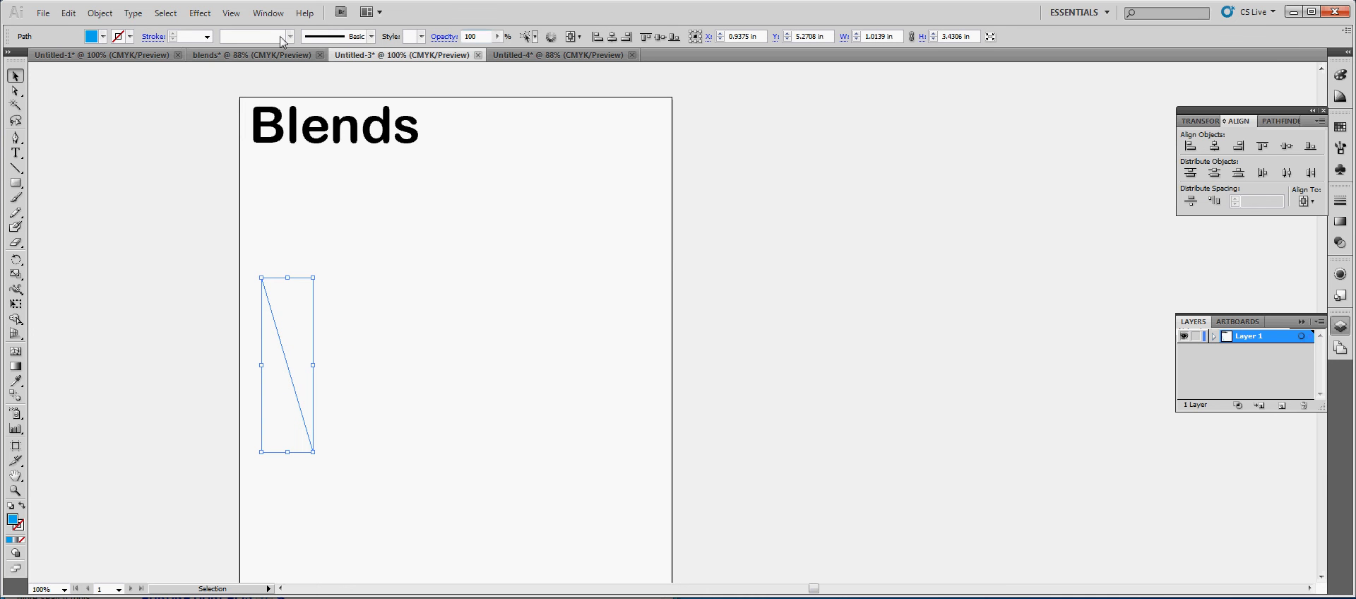
click(207, 36)
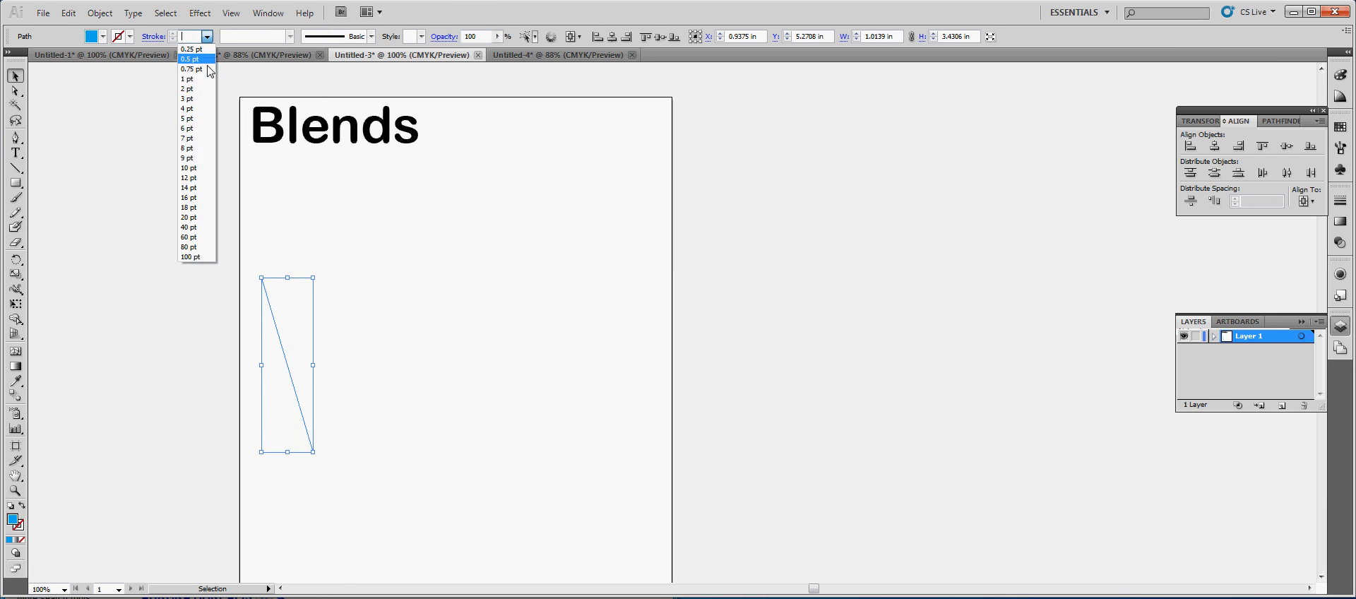
click(187, 79)
click(417, 337)
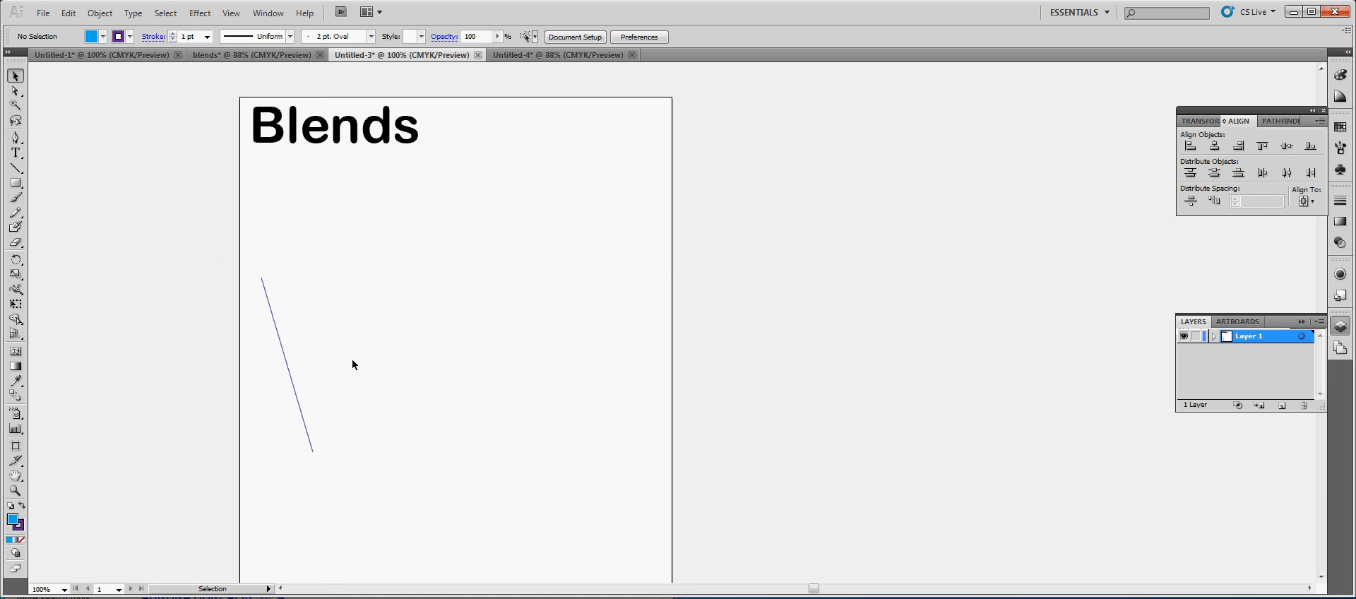
Set the steep line's stroke to light blue and its fill to none
click(285, 347)
click(130, 37)
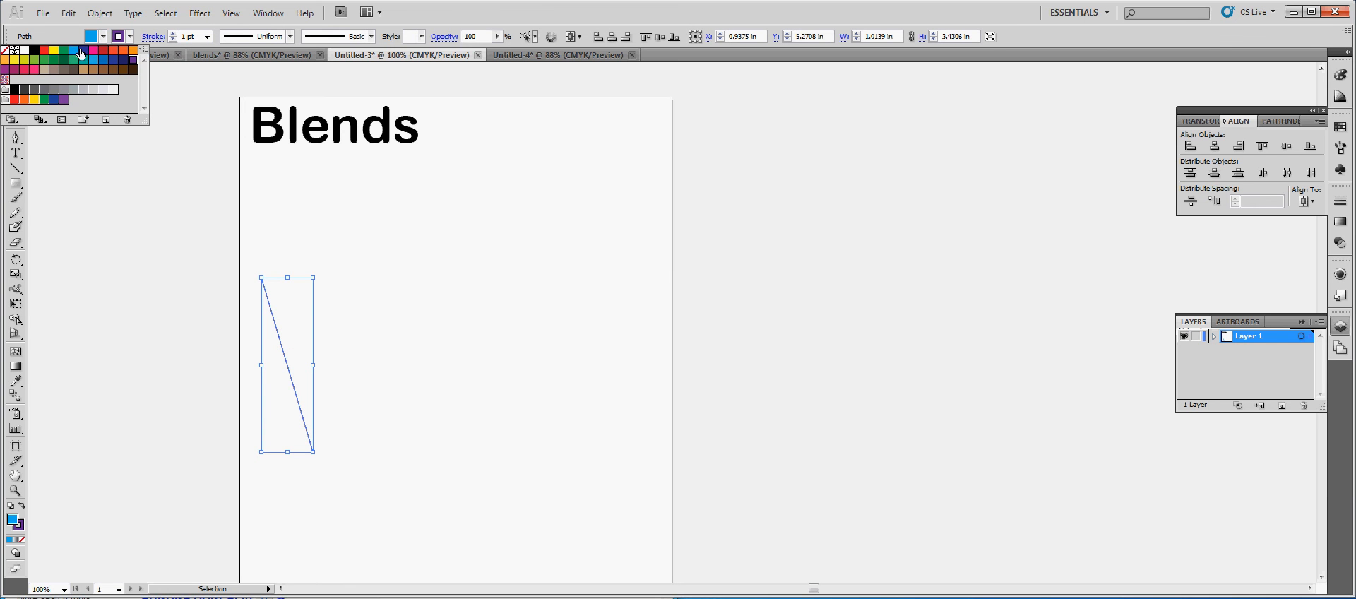
click(69, 51)
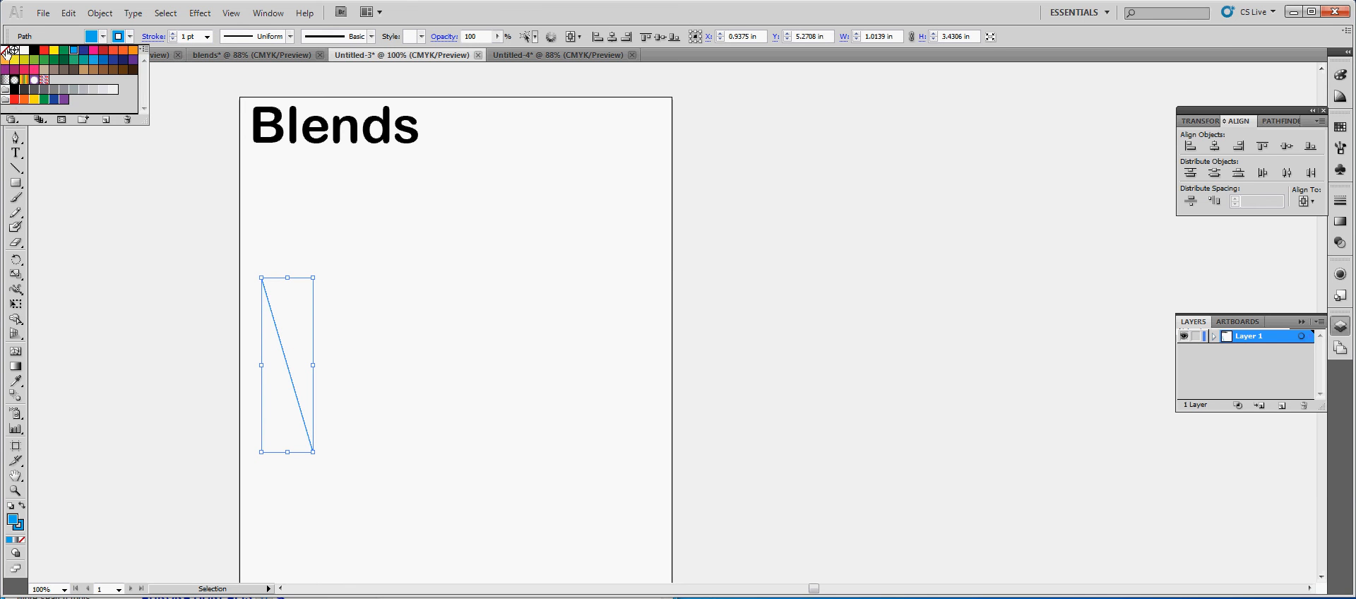
click(429, 272)
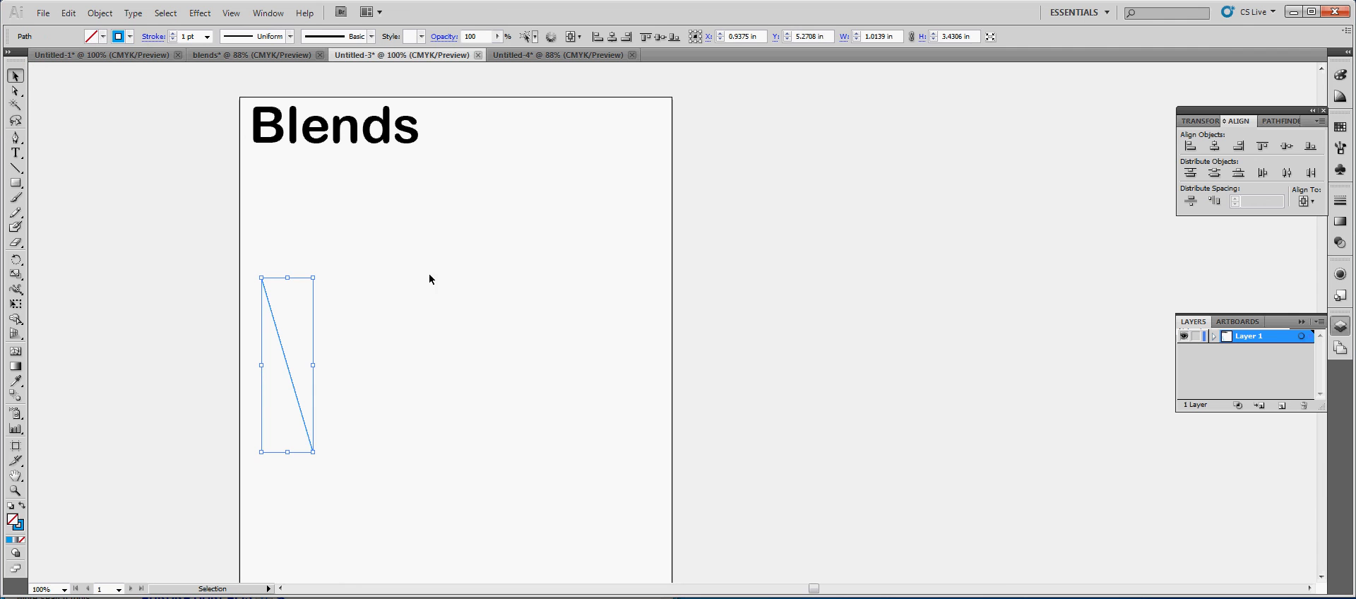
Draw a second straight Pen path about 1.56 in wide and 1.18 in high, sloping downward to the right of the Blends title
click(16, 138)
click(533, 151)
click(612, 211)
click(15, 75)
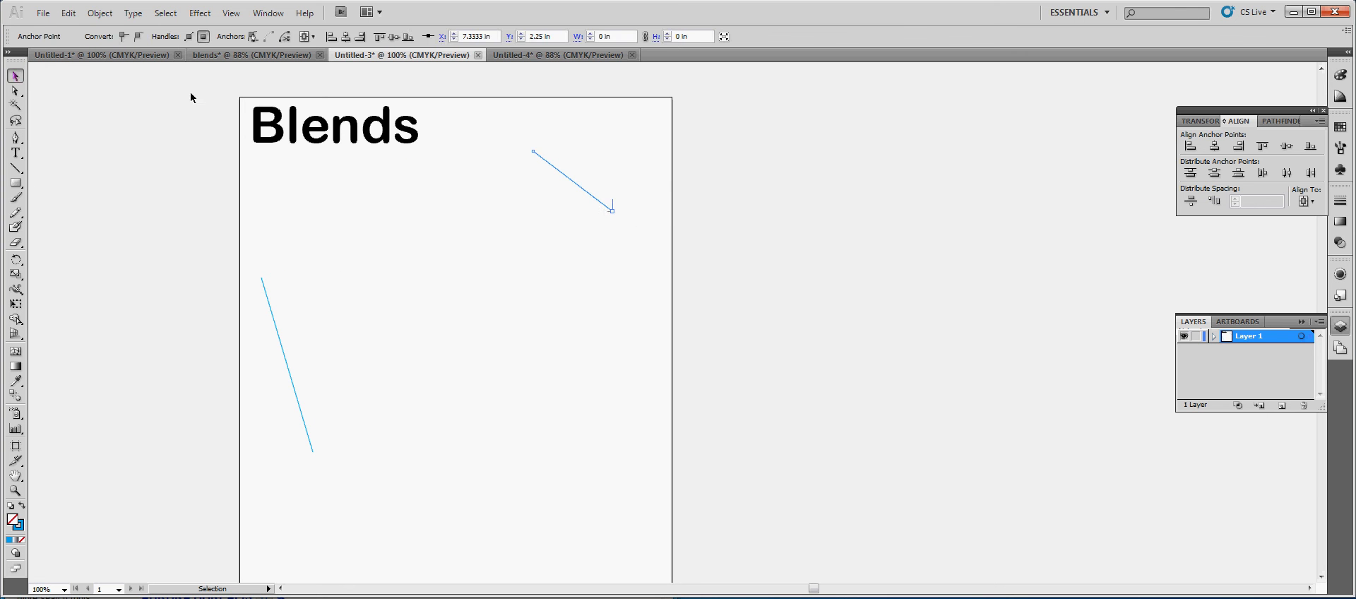
click(632, 242)
Set the stroke of the shorter line beside the Blends title to purple
click(585, 190)
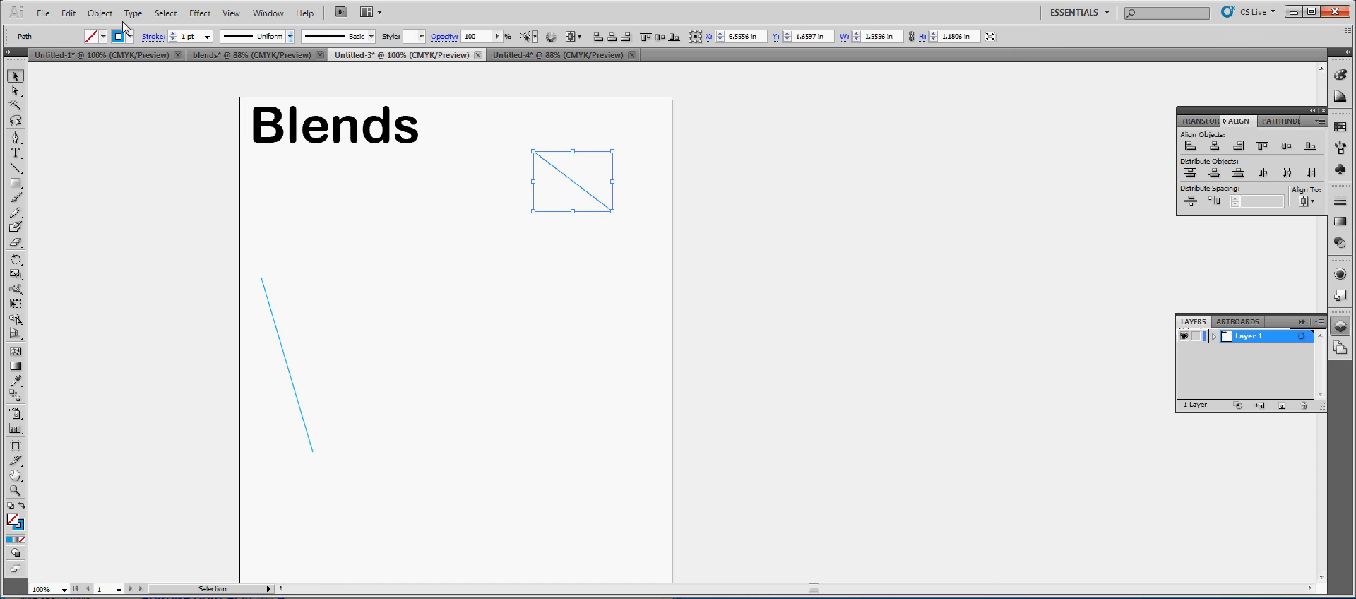
click(130, 37)
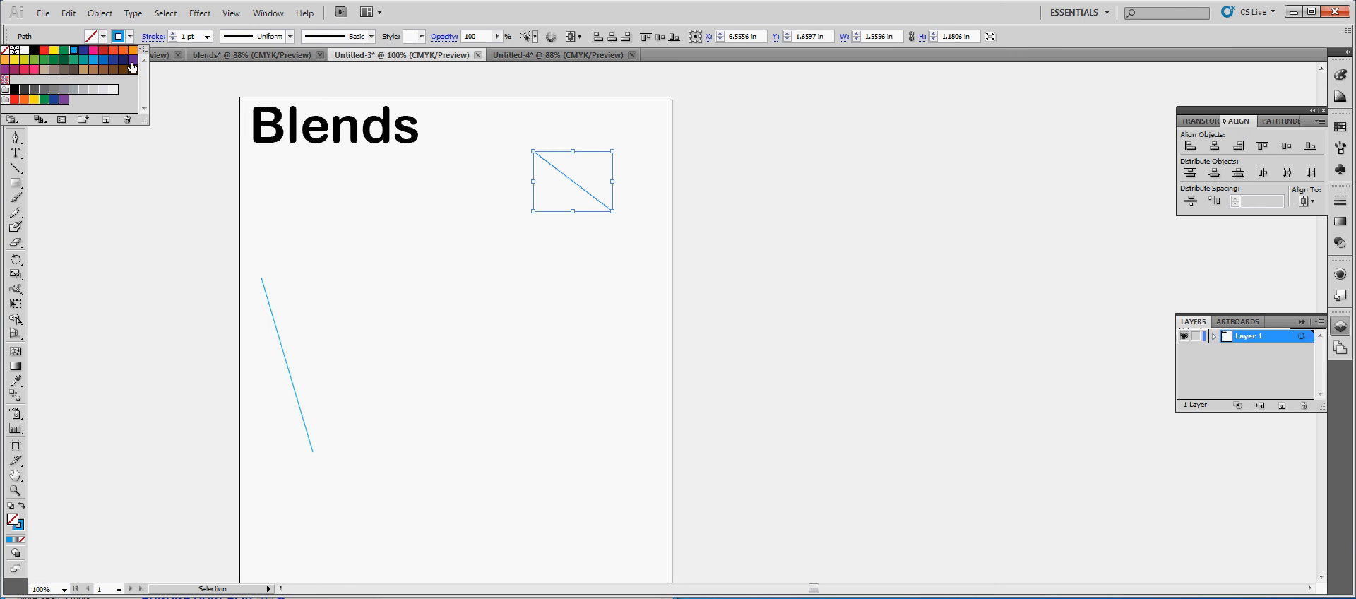
click(132, 63)
click(563, 303)
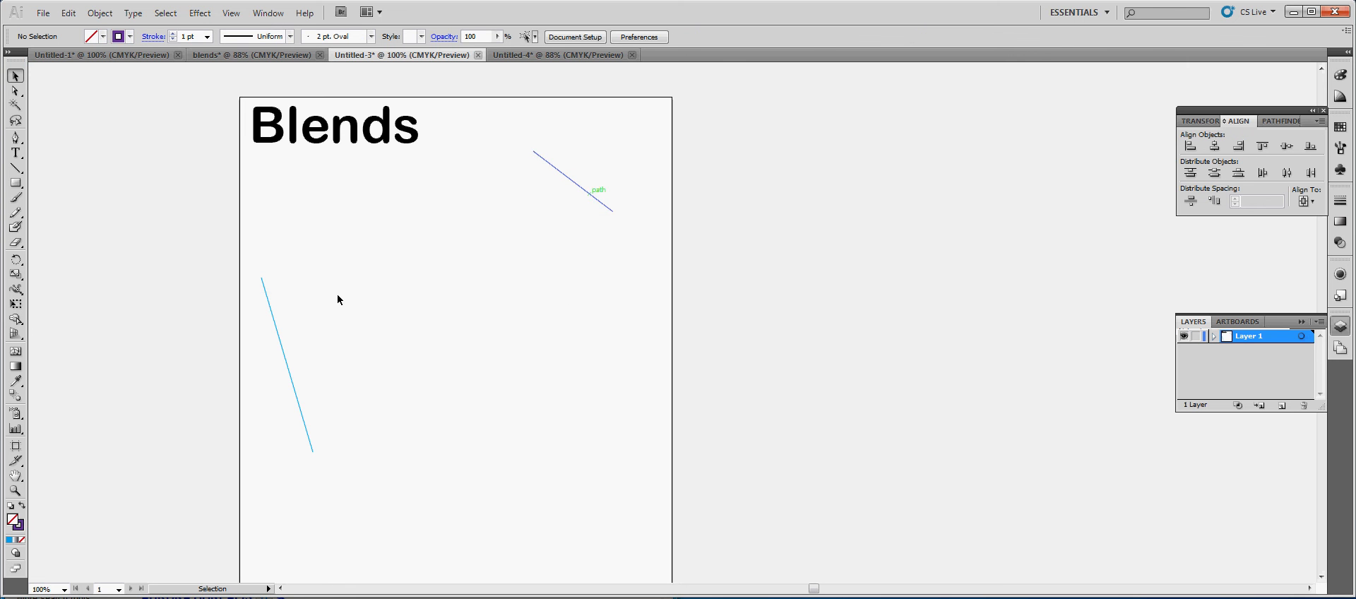
drag(175, 246, 483, 552)
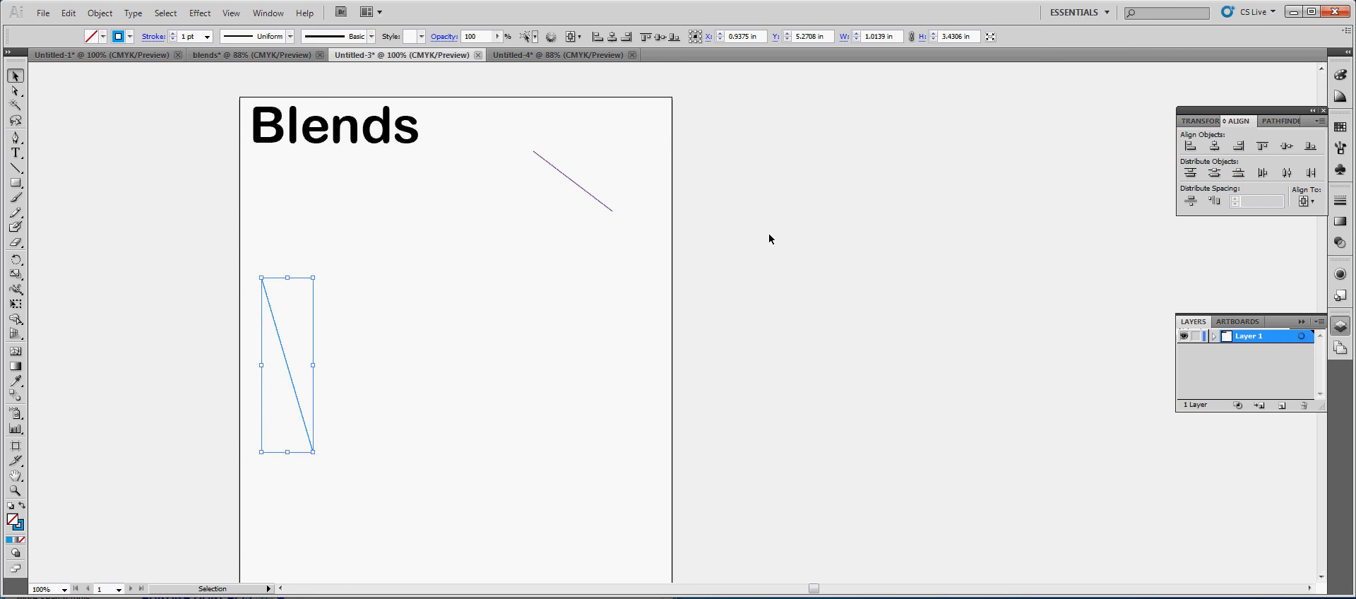
key(ctrl+a)
key(a)
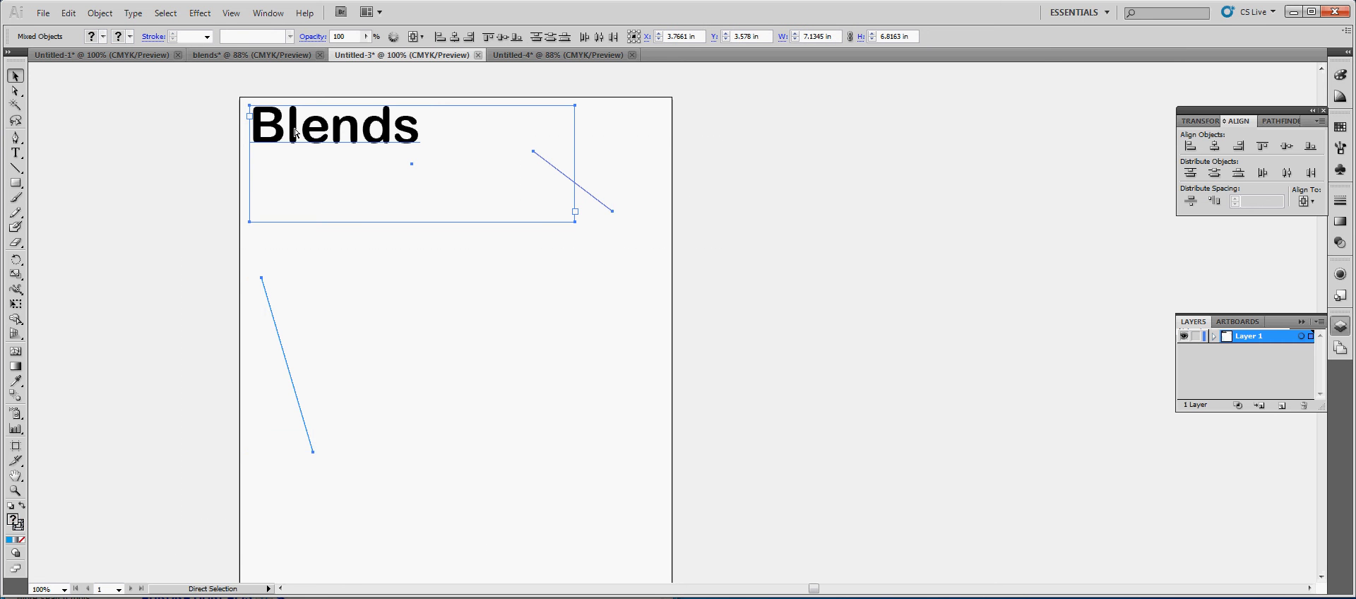
click(739, 298)
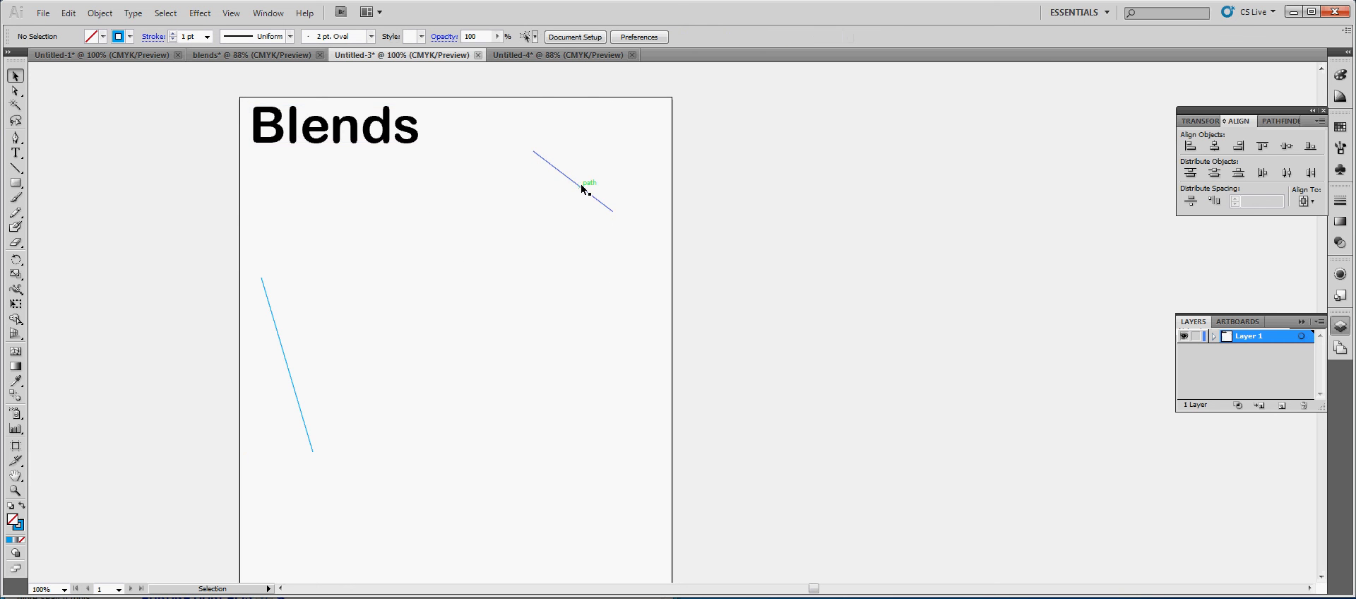
Select the purple and light blue lines together and open their blend options
click(581, 187)
shift+click(277, 326)
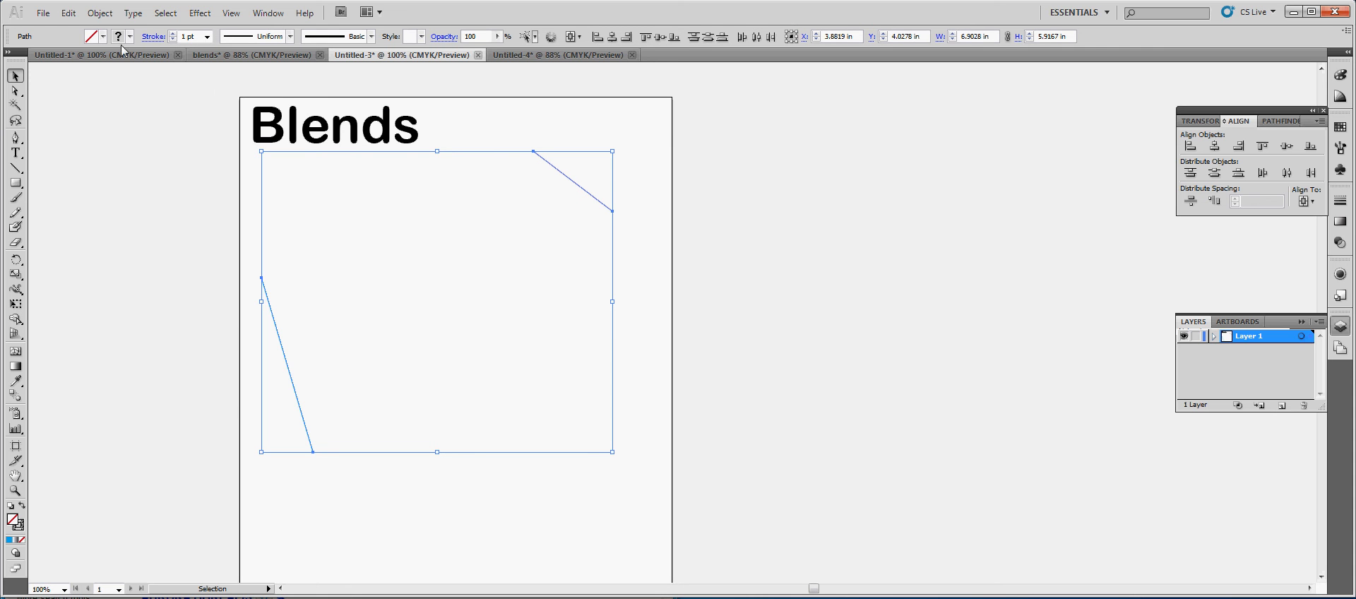
click(101, 14)
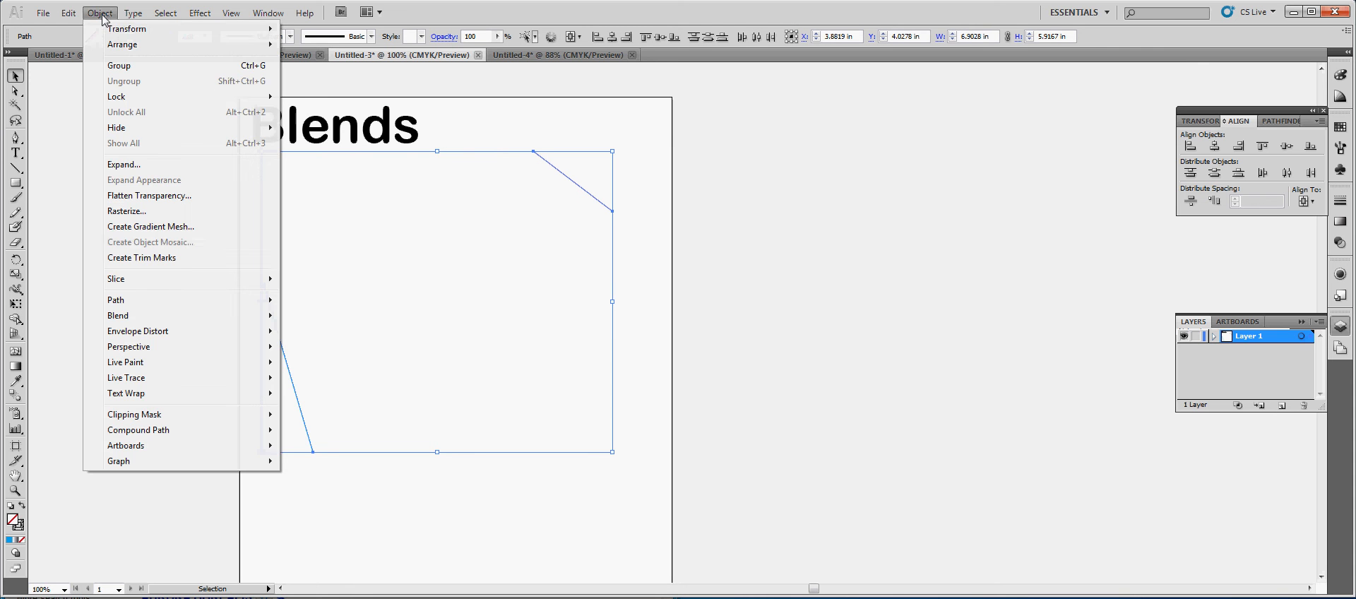
mouse_move(173, 318)
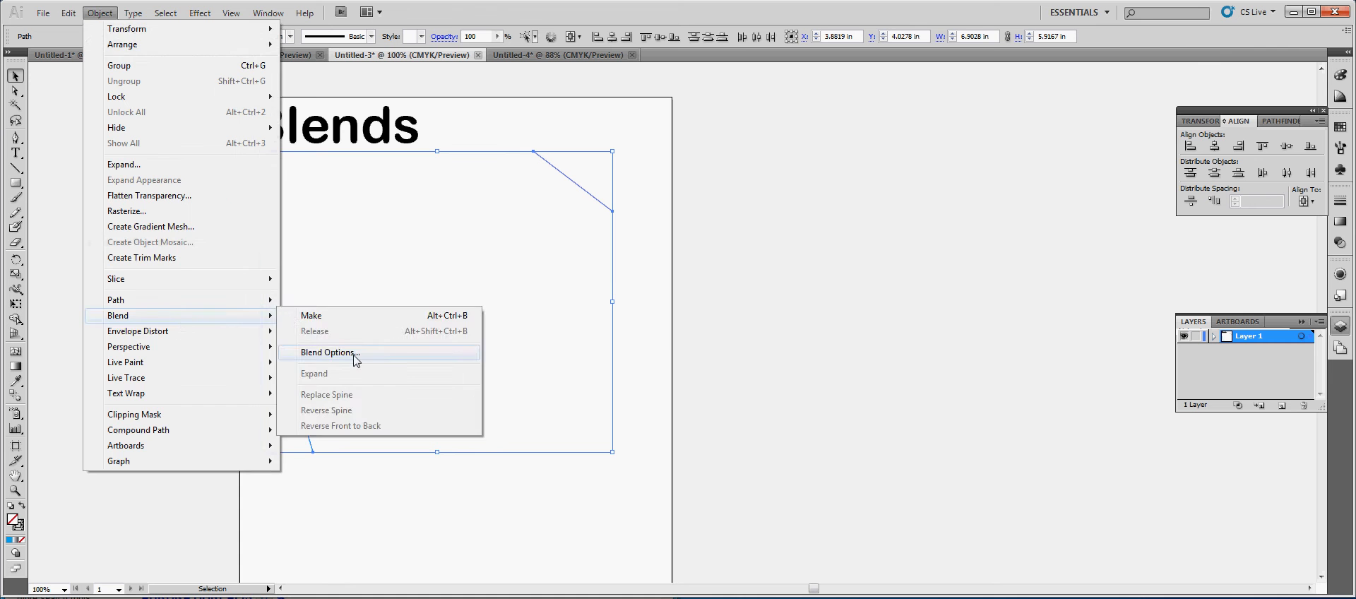
click(355, 360)
drag(692, 268, 833, 295)
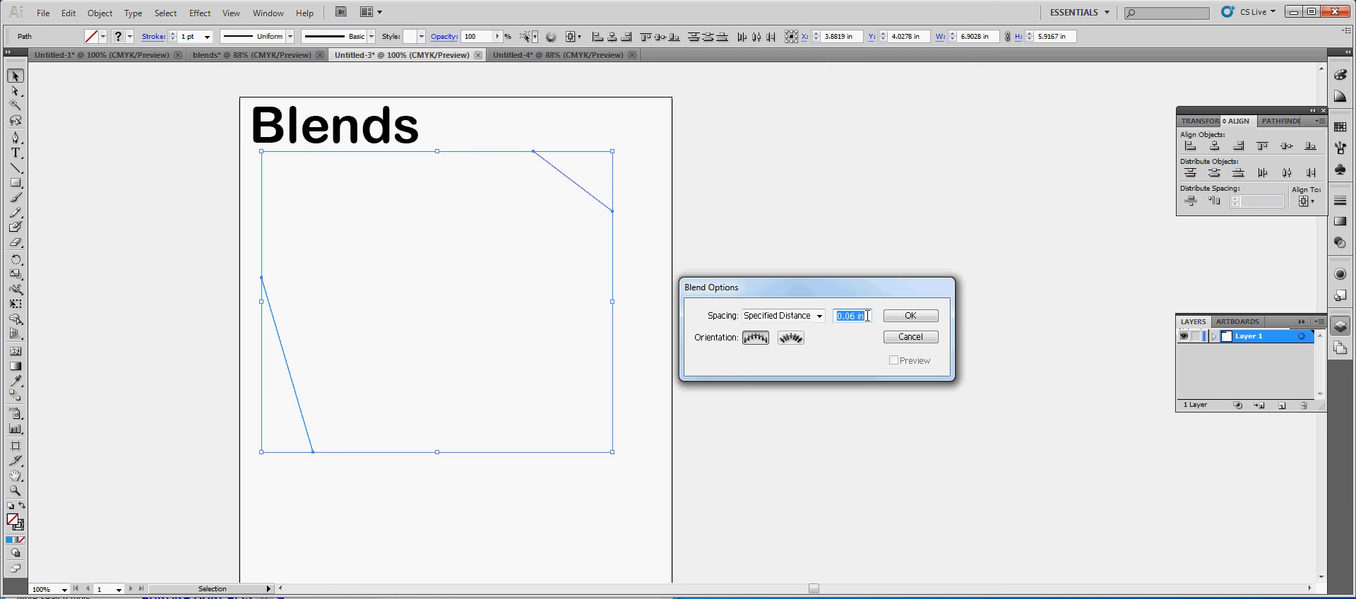
Try the Specified Distance, Specified Steps and Smooth Color spacing types for the blend
click(818, 316)
click(819, 349)
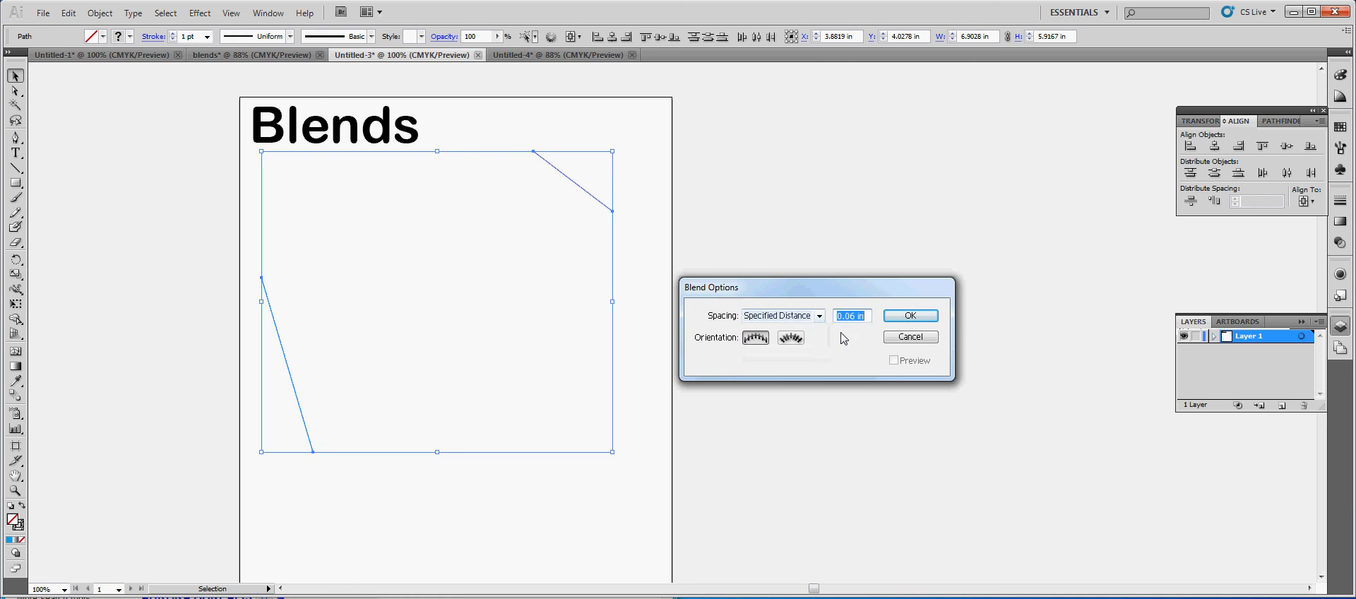
click(818, 317)
click(808, 339)
click(860, 317)
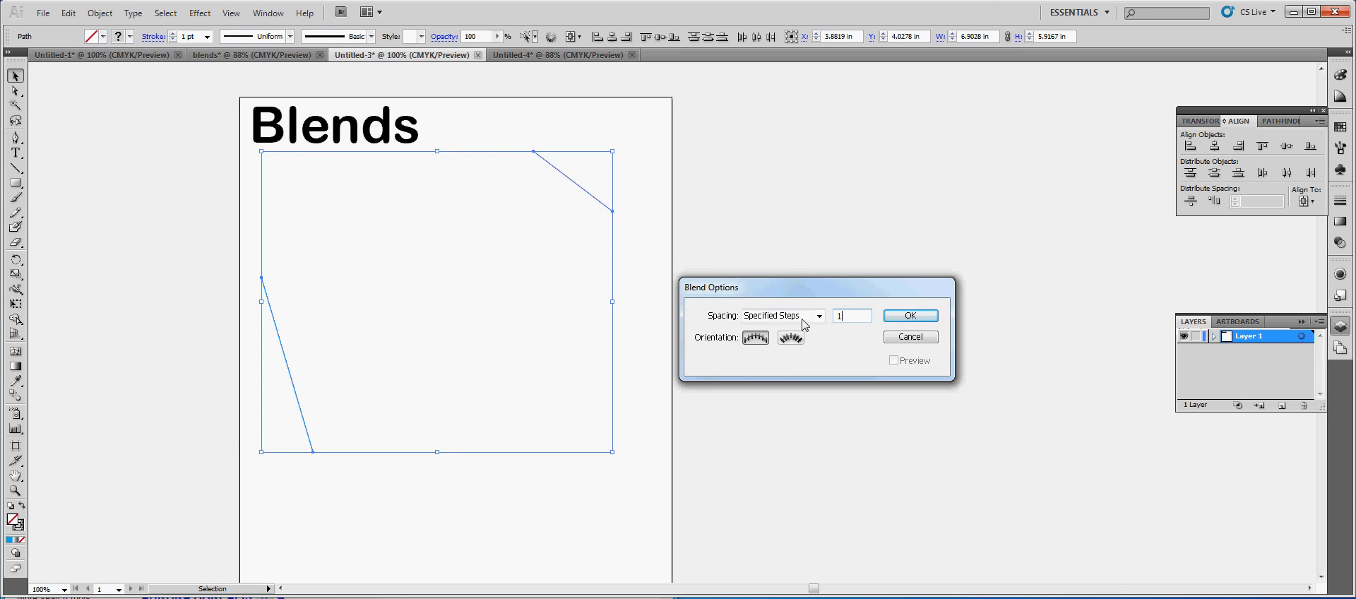
text(2)
click(820, 319)
click(803, 329)
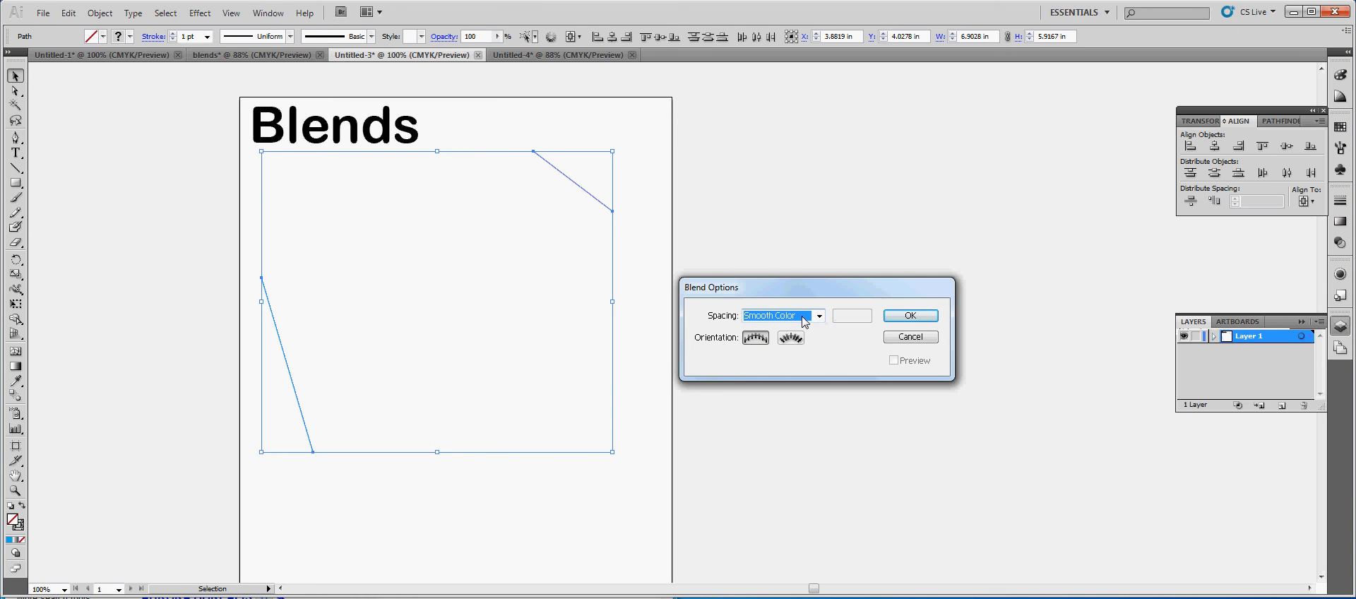
click(805, 322)
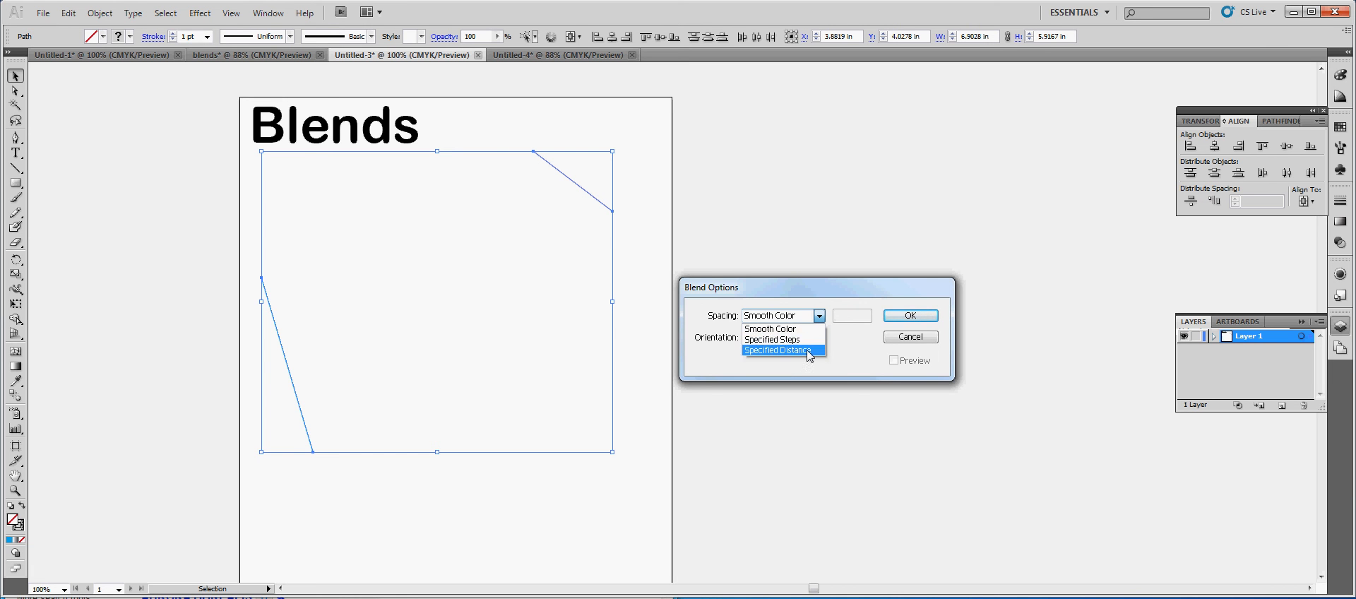
Set the blend spacing to a specified distance of 0.12 in and apply the options
click(814, 350)
drag(865, 318, 817, 323)
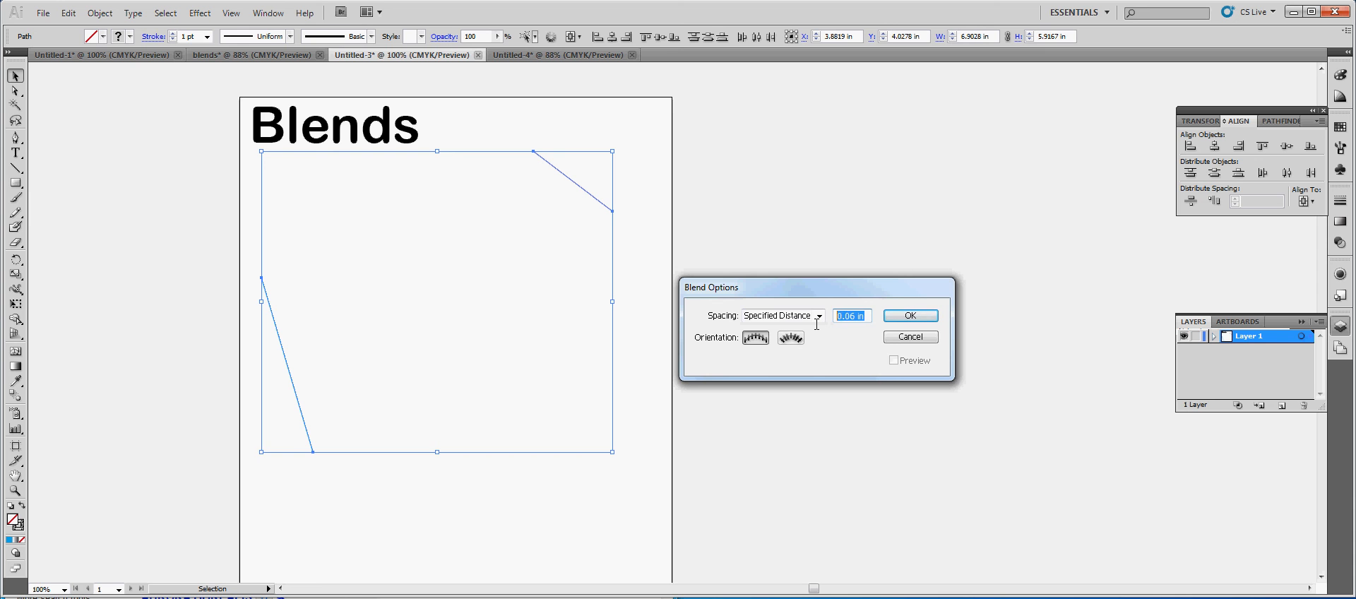
text(.12)
click(929, 316)
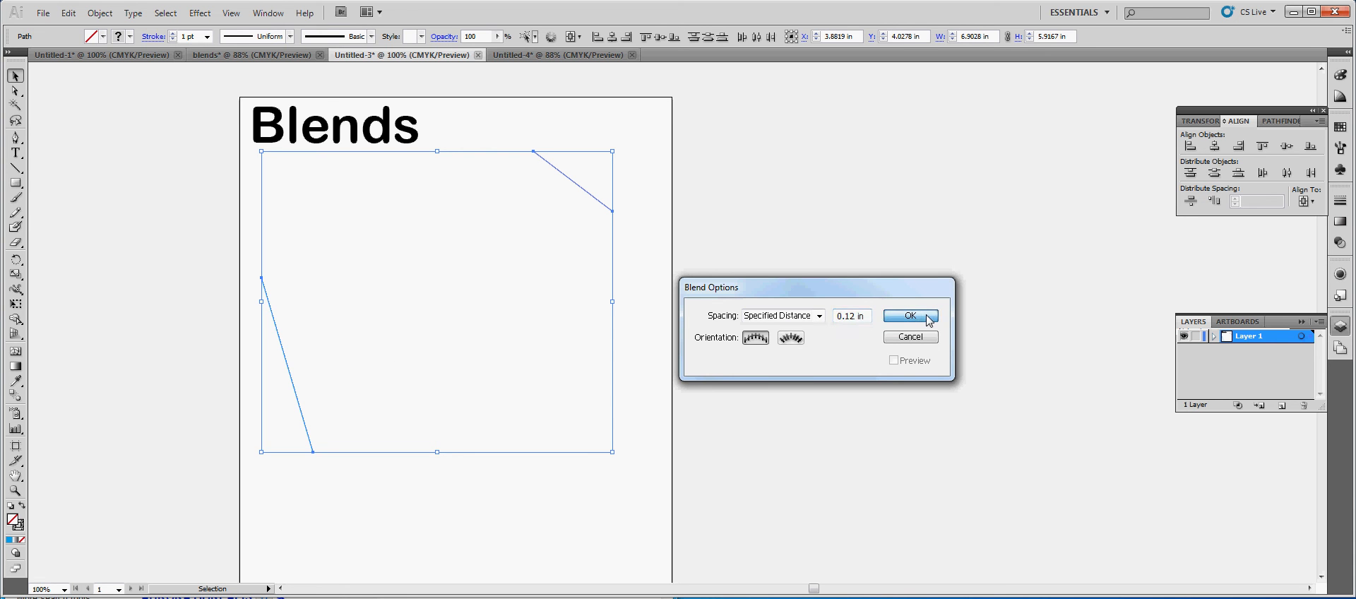
click(671, 295)
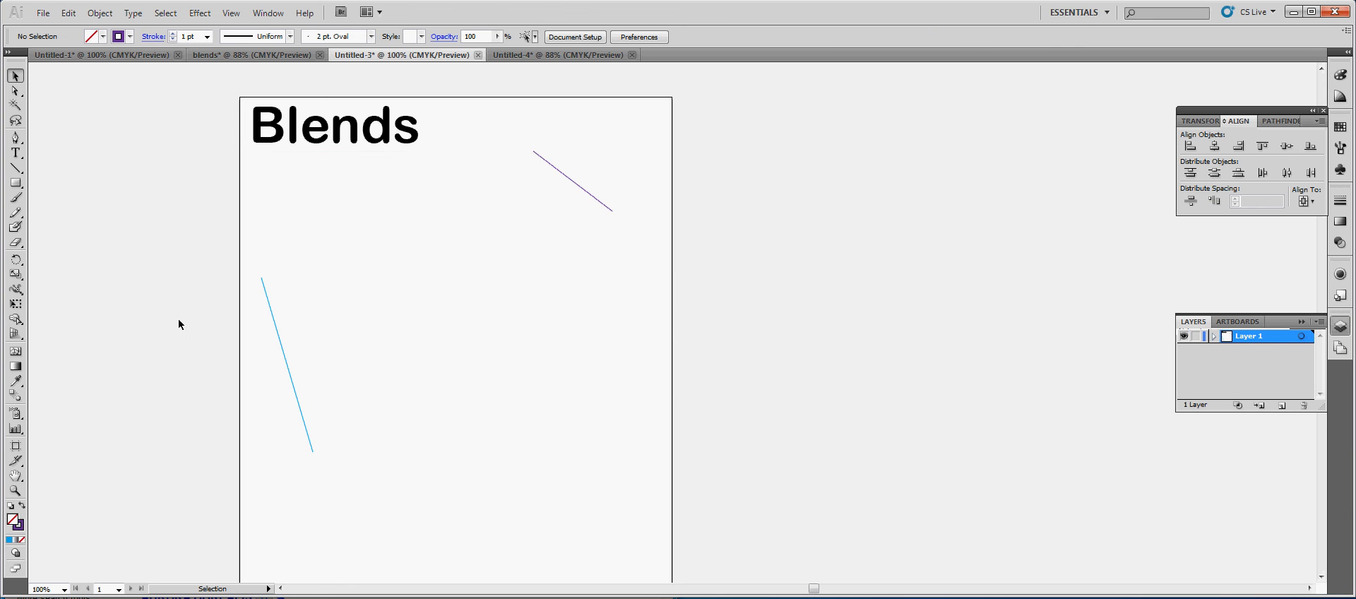
click(272, 319)
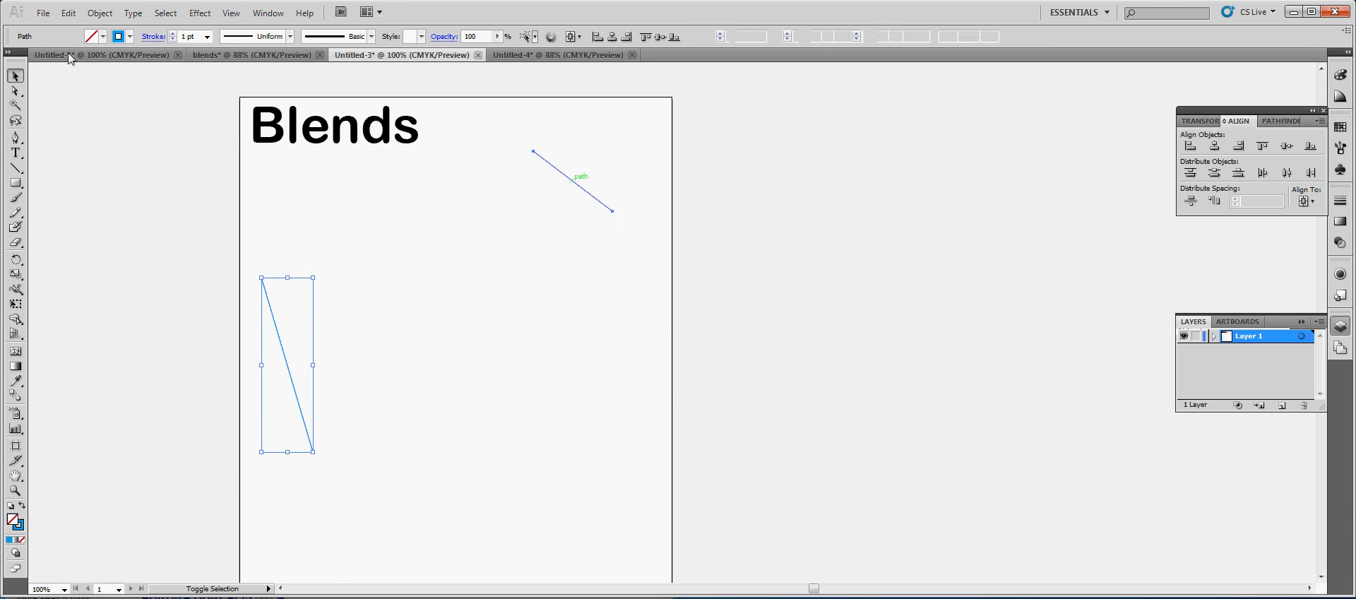
shift+click(571, 178)
click(100, 12)
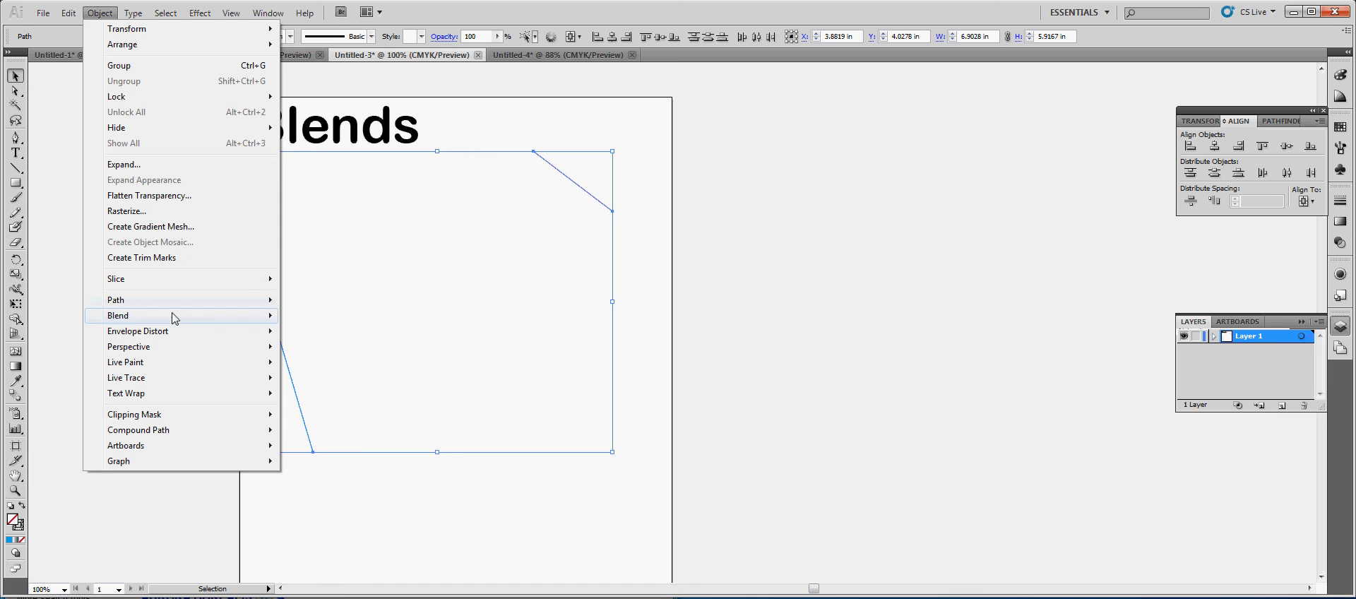
mouse_move(172, 315)
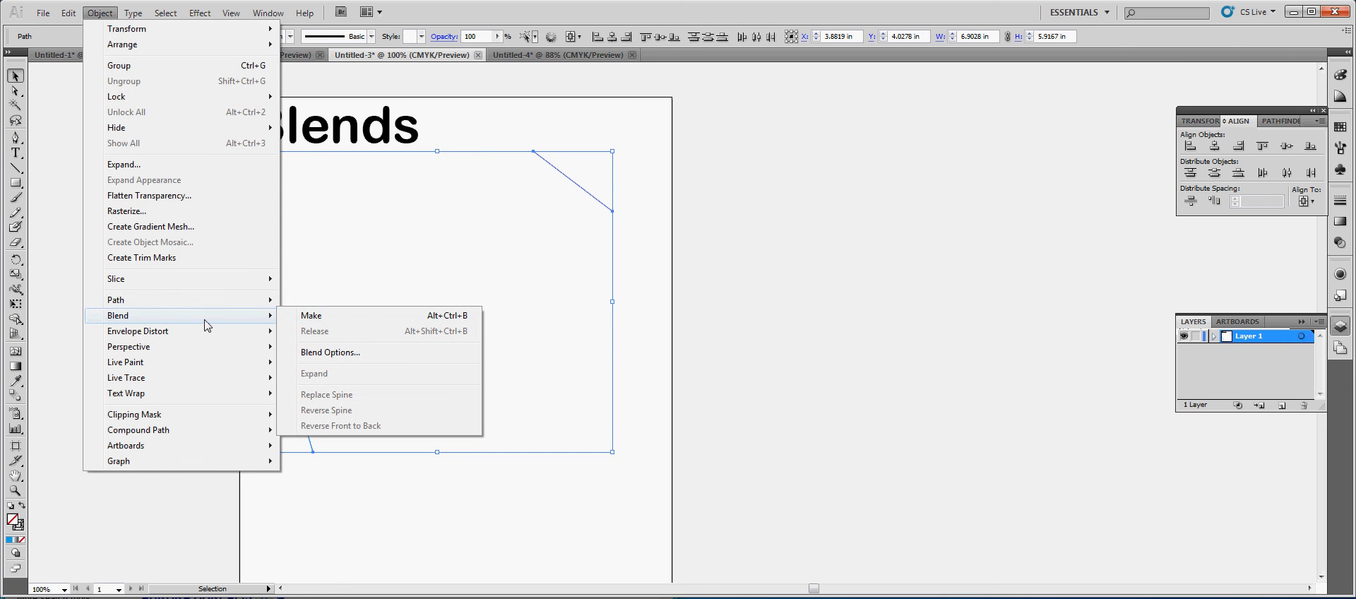
click(608, 306)
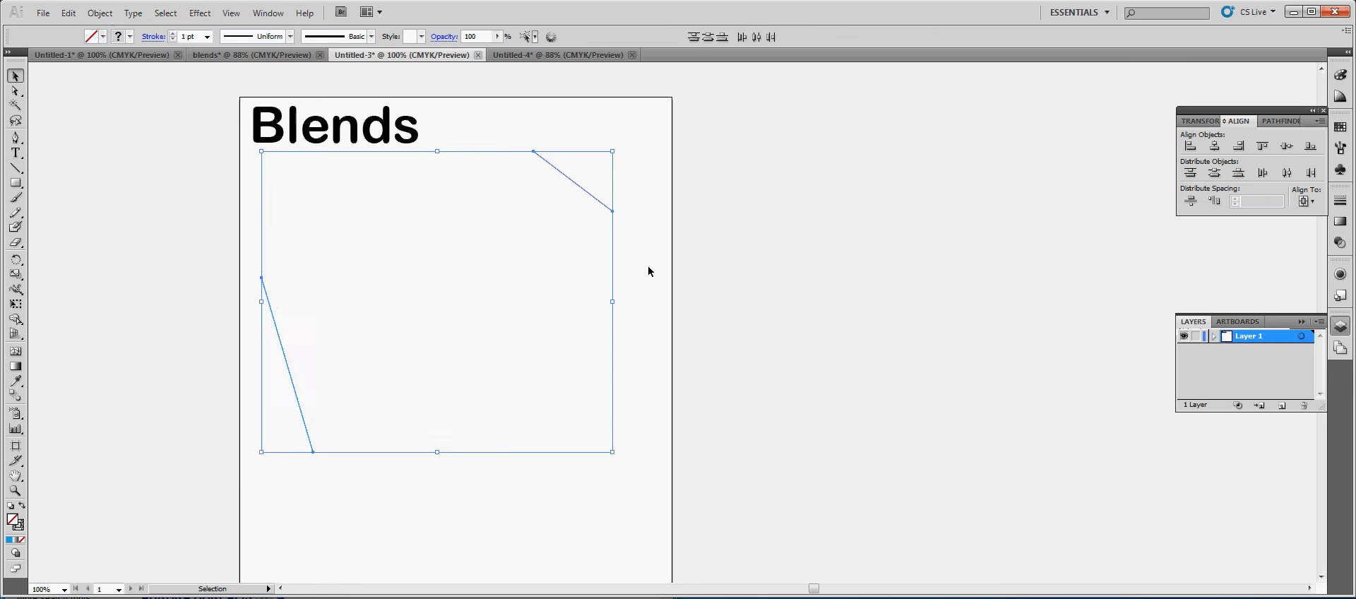
click(639, 284)
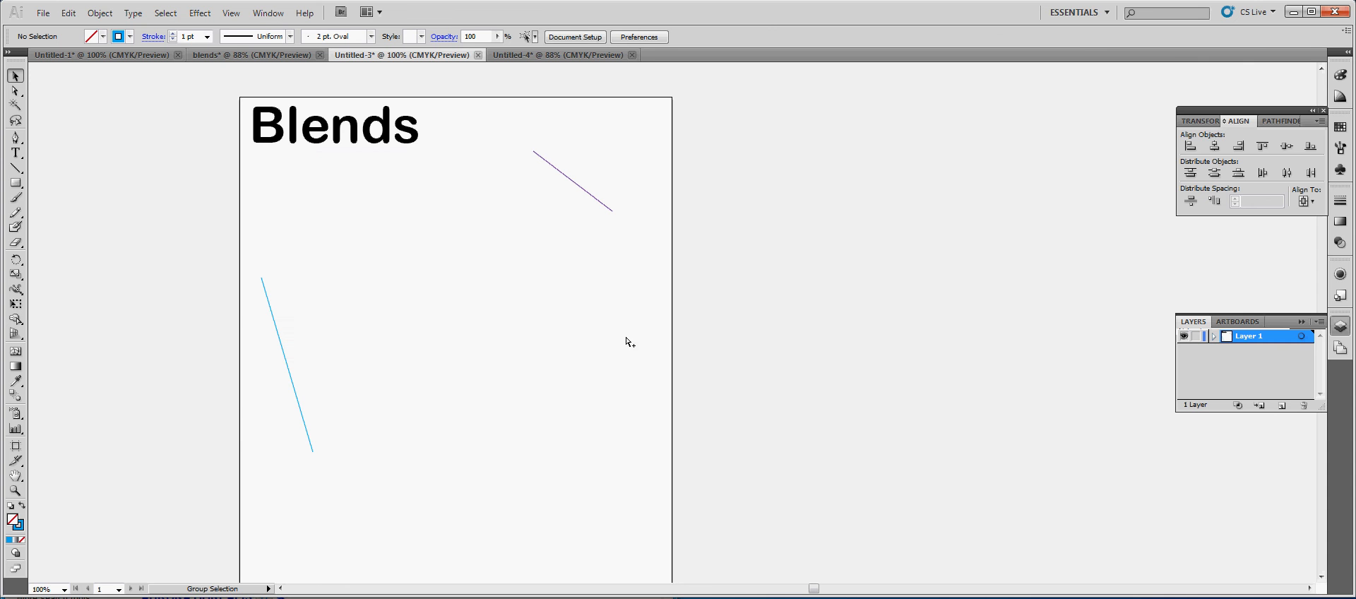
Make a blend between the light blue line and the purple line
drag(200, 266, 442, 468)
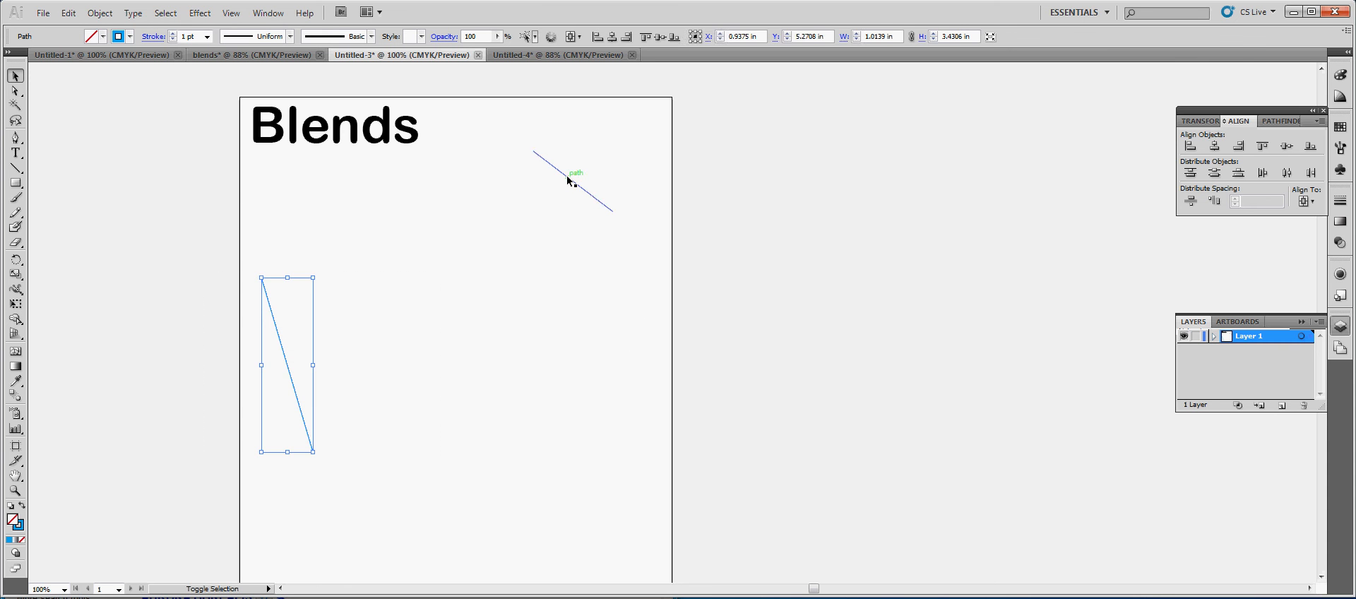
shift+click(597, 199)
key(ctrl+alt+b)
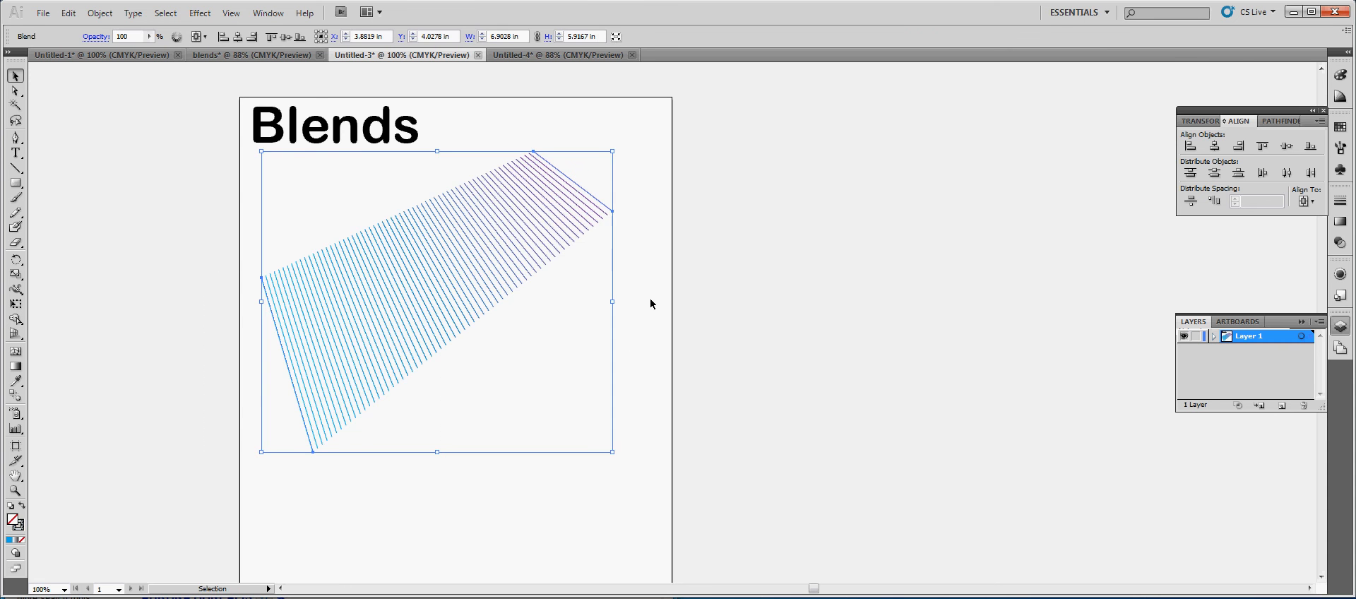
click(651, 303)
Draw a straight Pen line sloping down to the right, below the light blue end of the blend
scroll(427, 342, down, 3)
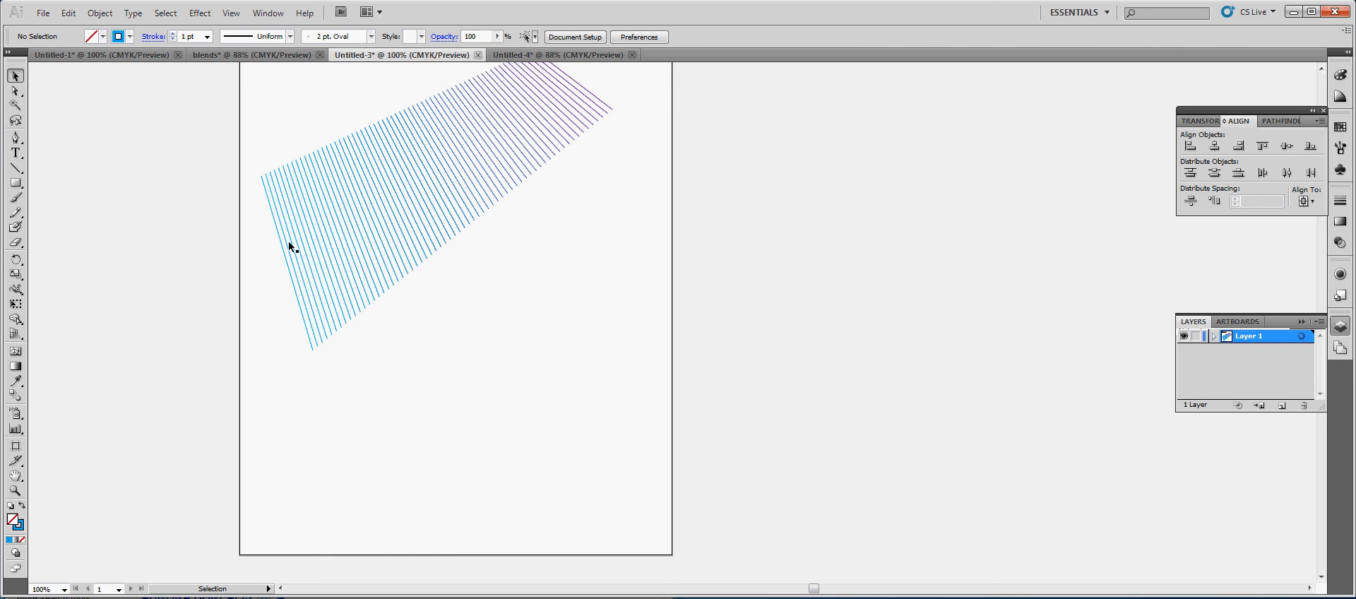
click(15, 137)
click(304, 404)
click(371, 517)
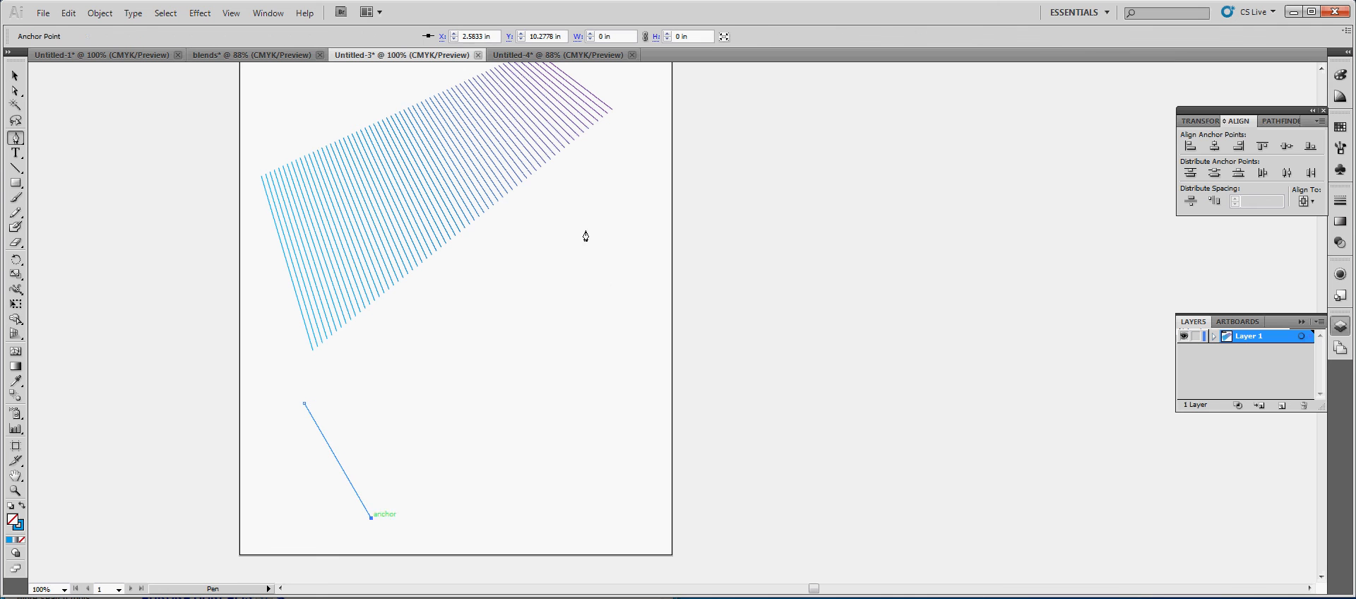
click(583, 210)
click(661, 298)
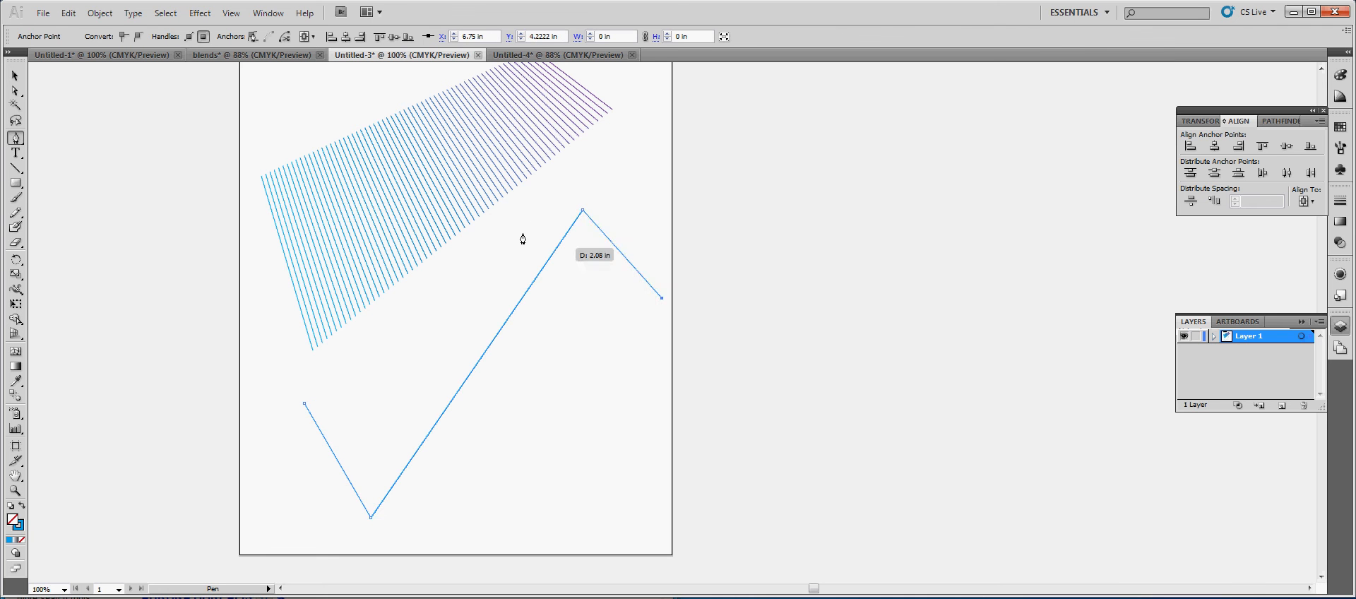
key(ctrl+z)
key(ctrl+z)
Draw a separate straight Pen line below the purple end of the blend, sloping down past the artboard's edge
ctrl+click(525, 212)
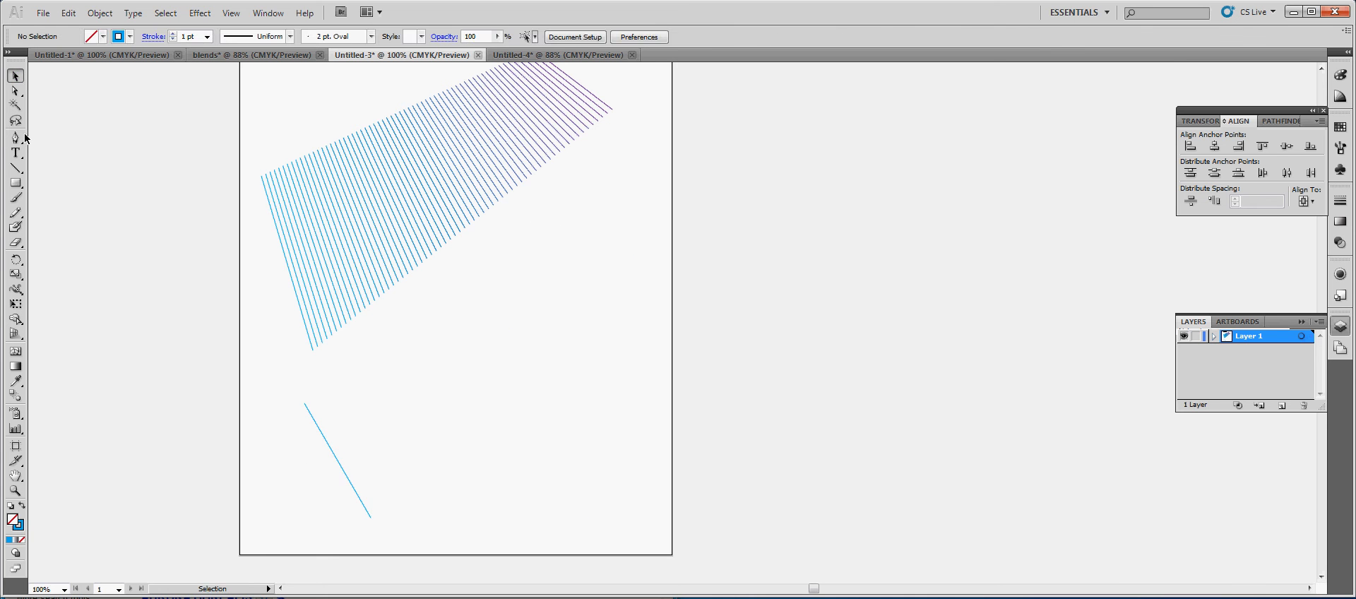
click(604, 196)
click(694, 279)
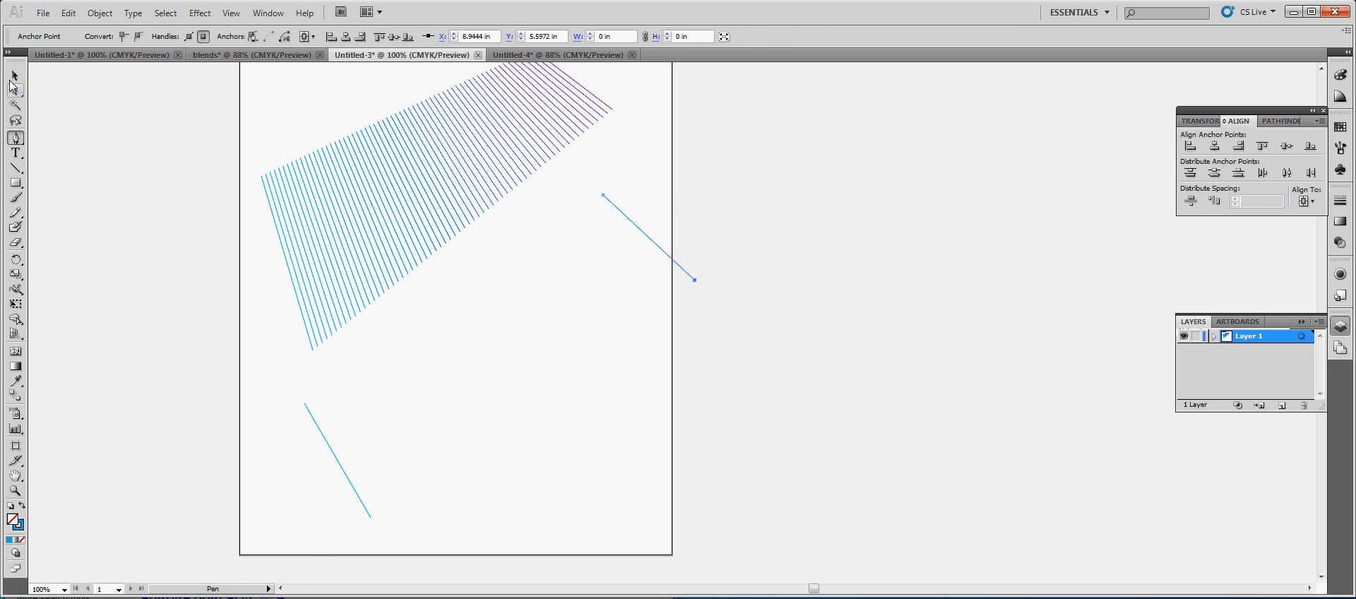
With both new light blue lines selected, set the blend spacing to 20 specified steps
key(ctrl)
shift+click(330, 449)
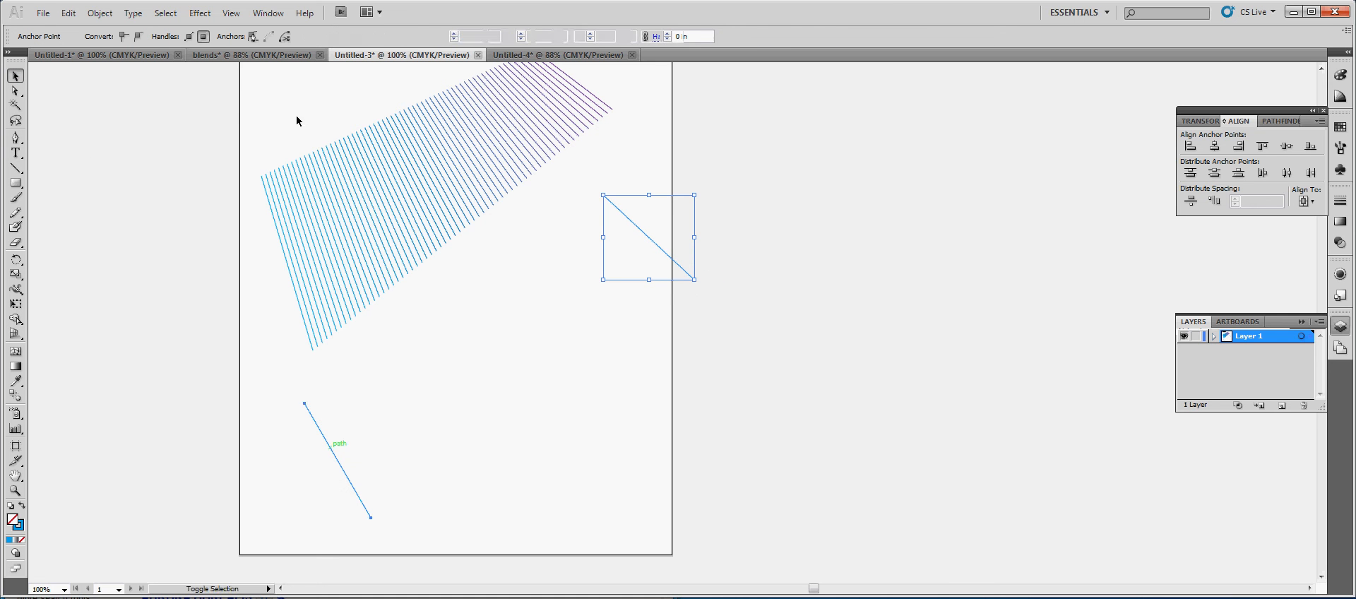
click(99, 13)
mouse_move(194, 318)
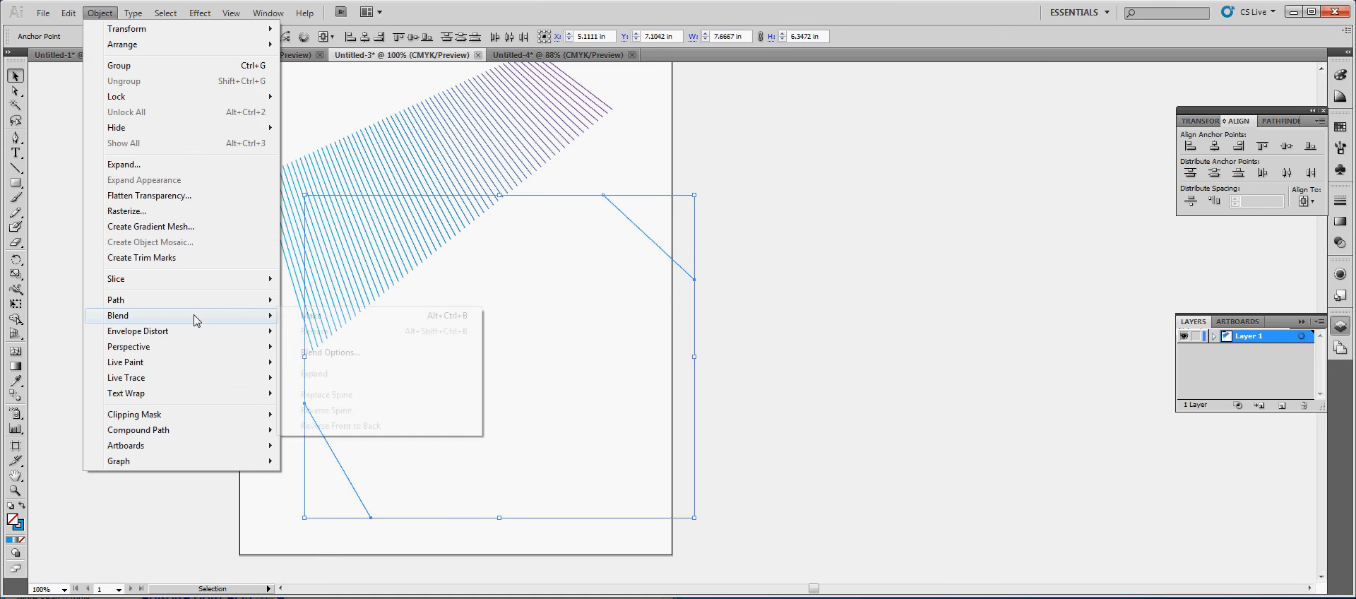
click(330, 352)
click(656, 285)
click(661, 309)
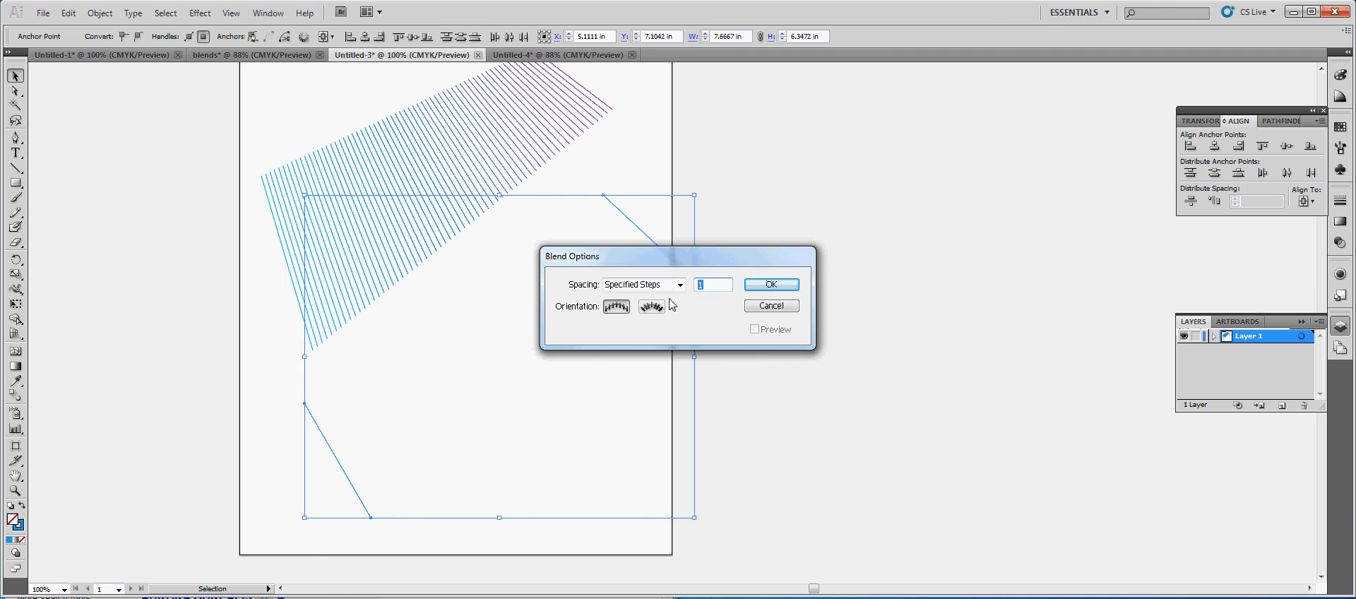
click(769, 285)
click(779, 398)
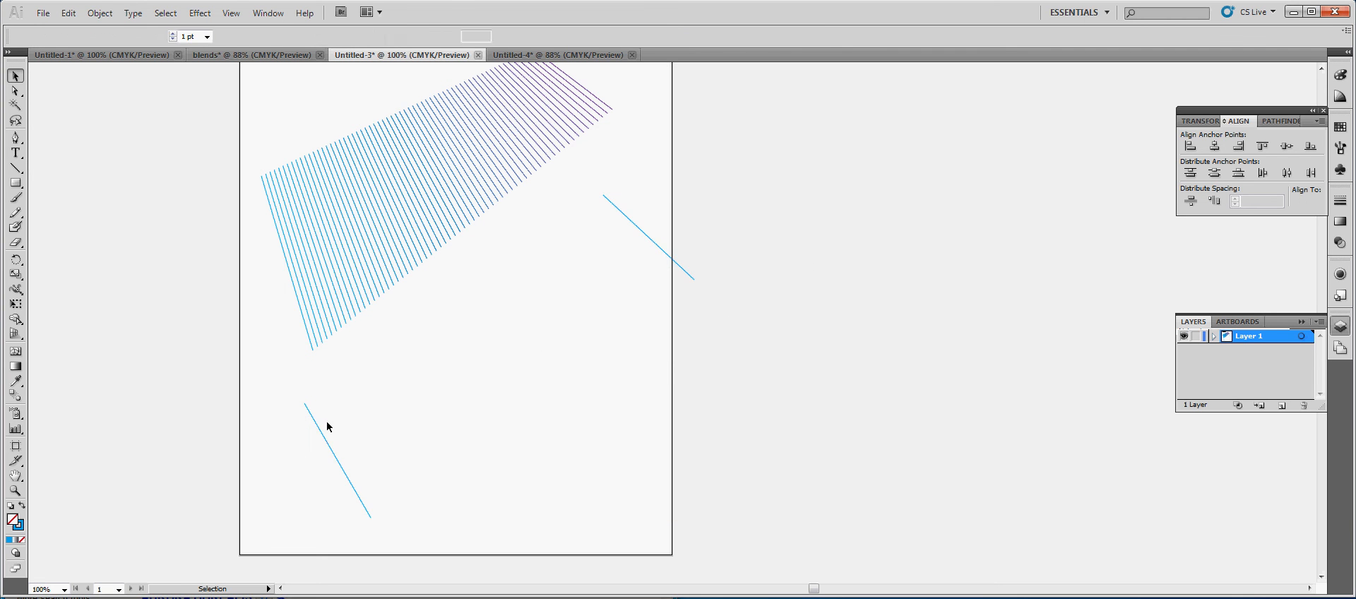
Make a blend between the two light blue lines below the first blend
click(324, 436)
shift+click(642, 230)
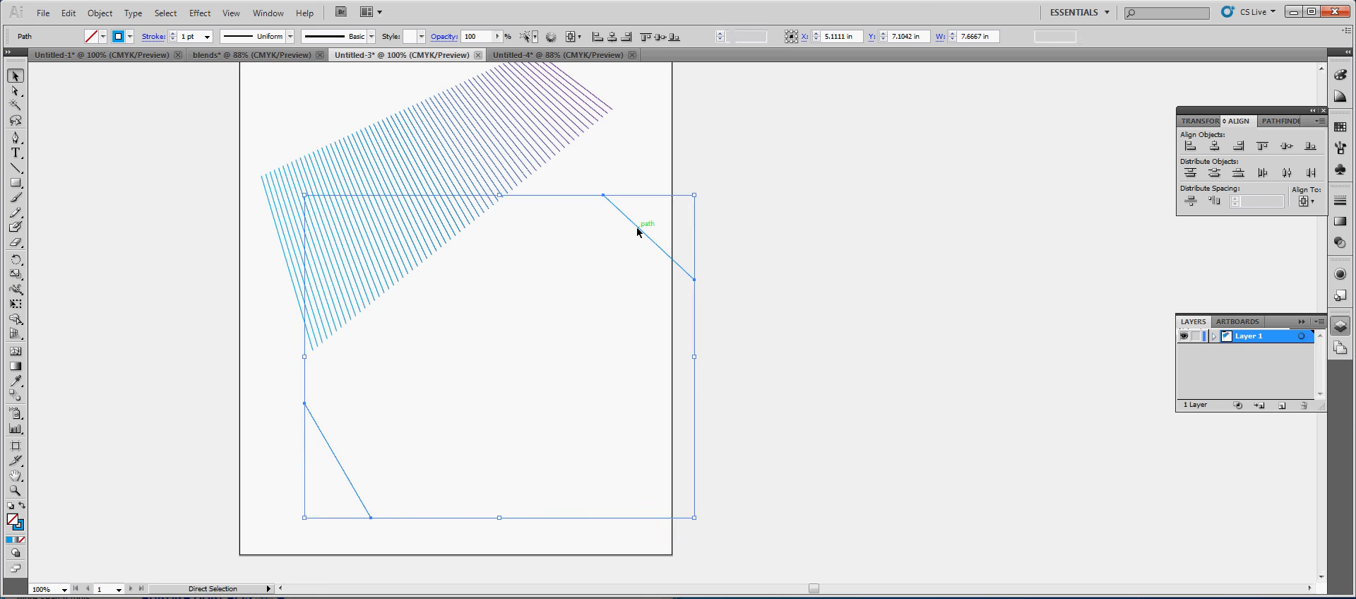
key(ctrl+alt)
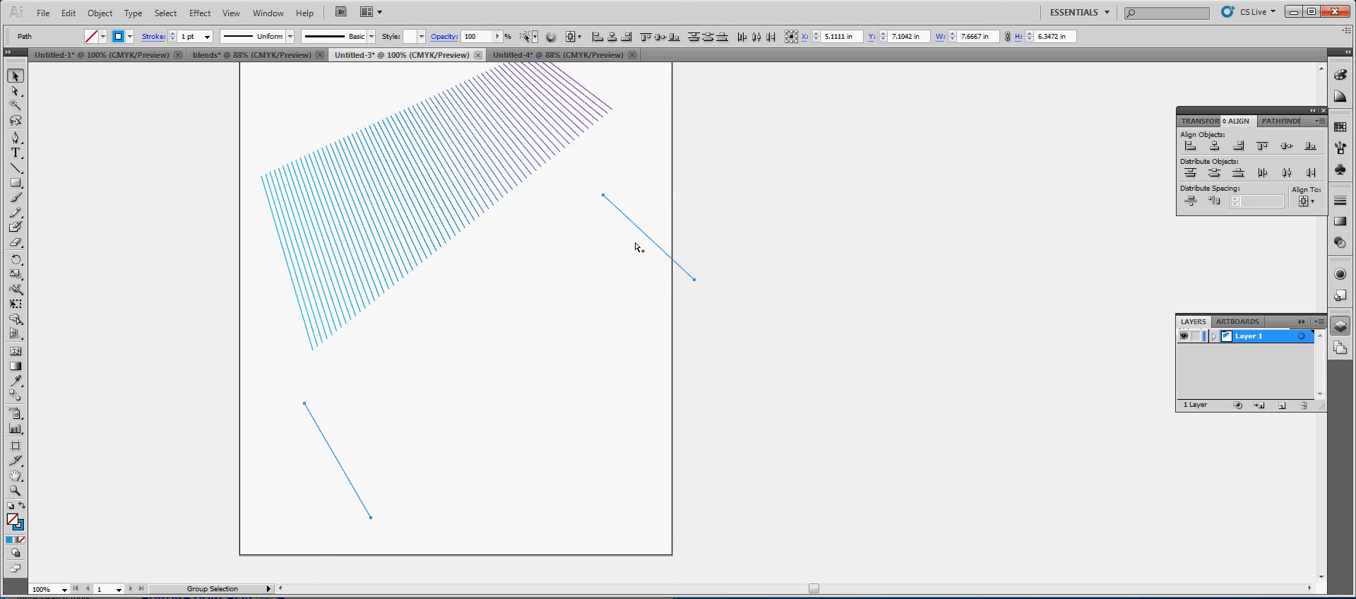
key(ctrl+alt+b)
click(364, 421)
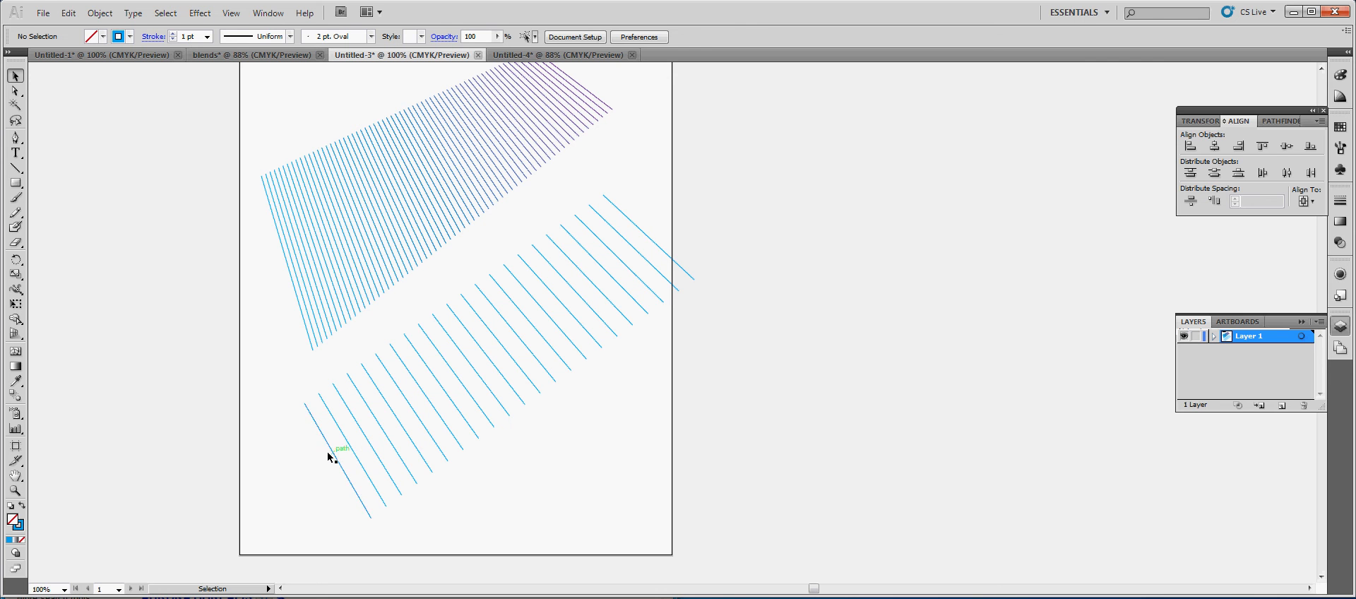
Scale the upper blue-to-purple line blend down proportionally about its centre to about 3.4 by 2.9 in
click(353, 244)
click(732, 406)
click(285, 203)
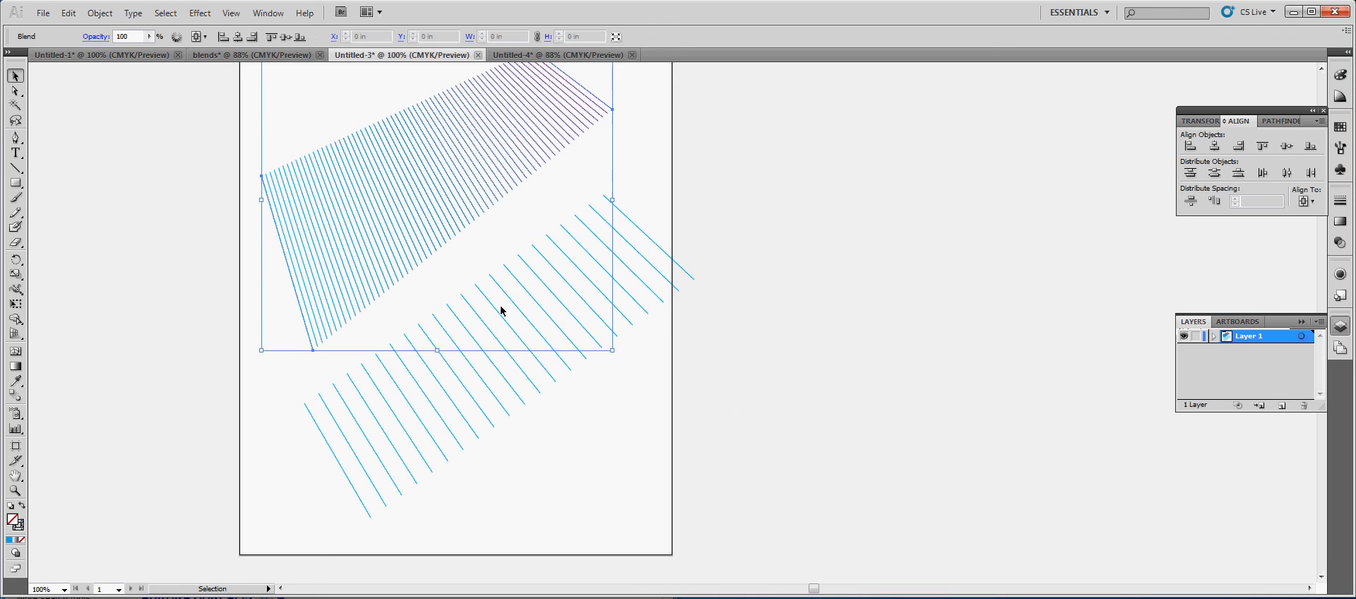
scroll(501, 310, up, 3)
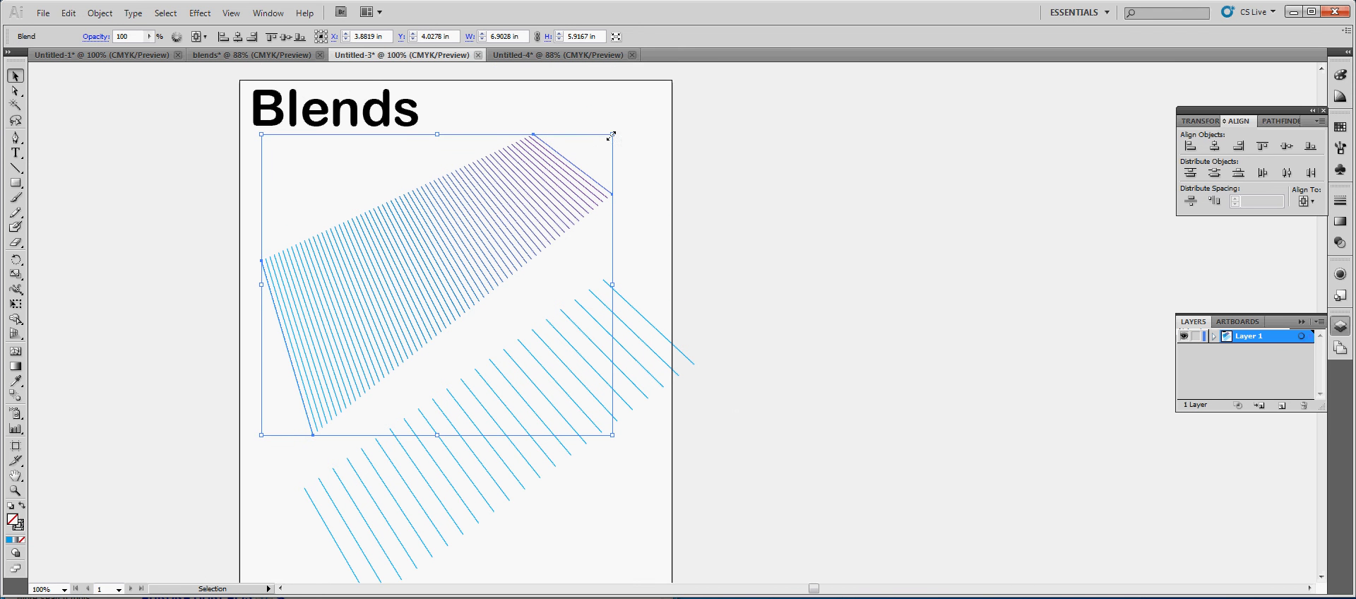
drag(611, 135, 555, 212)
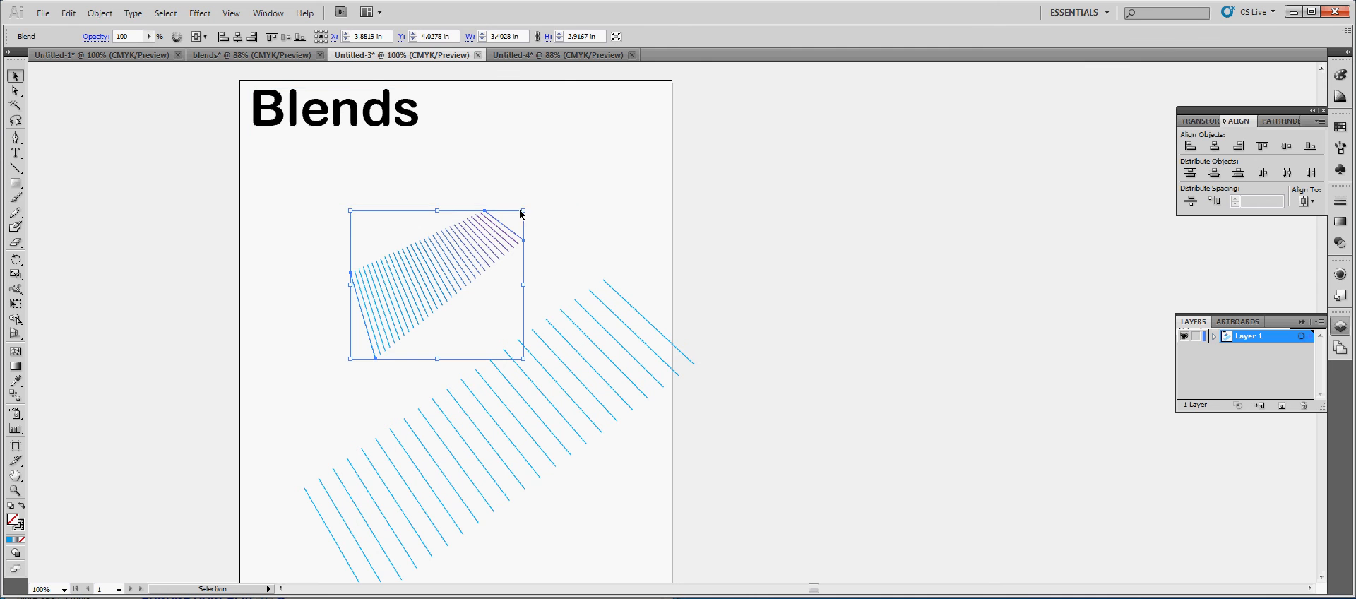
Scale the lower light blue line blend down to about 1.66 by 1.38 in and move it close beneath the upper blend
click(504, 367)
click(612, 290)
scroll(631, 334, down, 6)
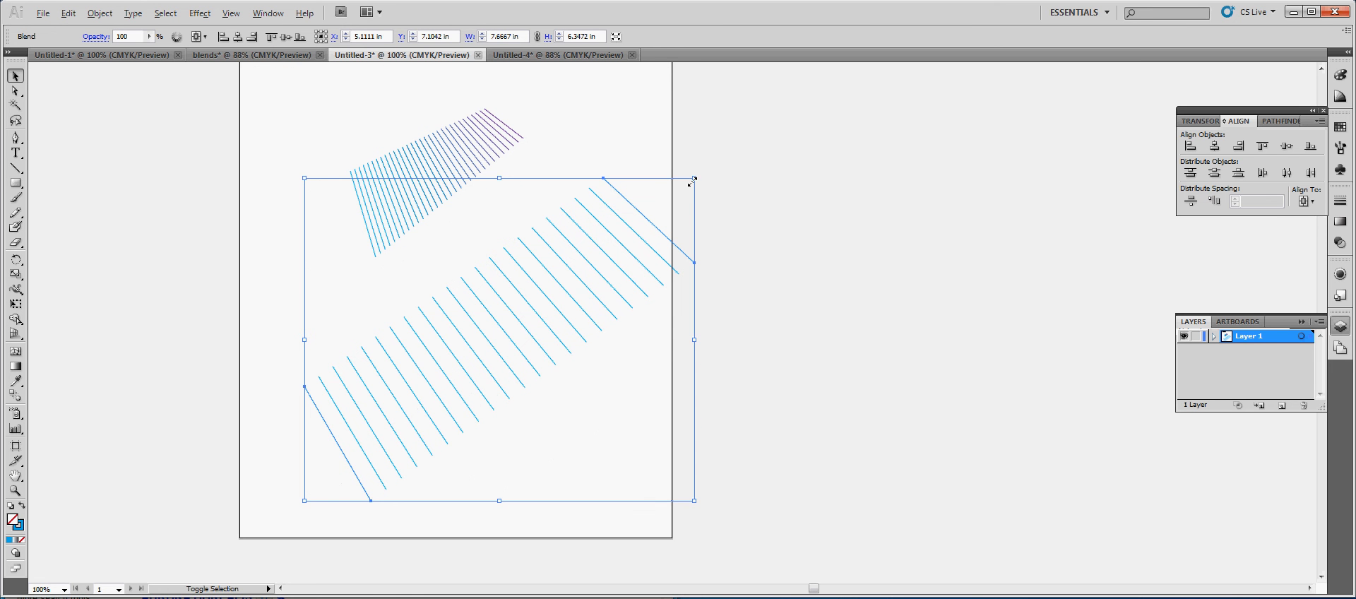
drag(692, 182, 574, 303)
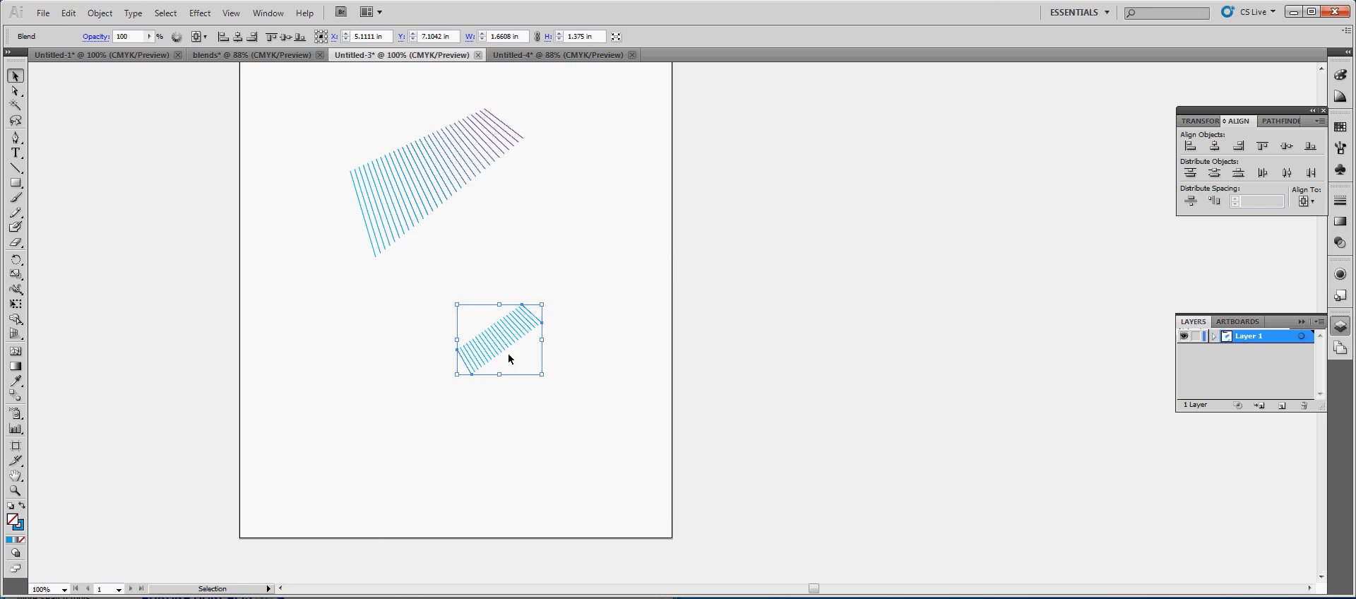
drag(508, 358, 473, 241)
click(579, 346)
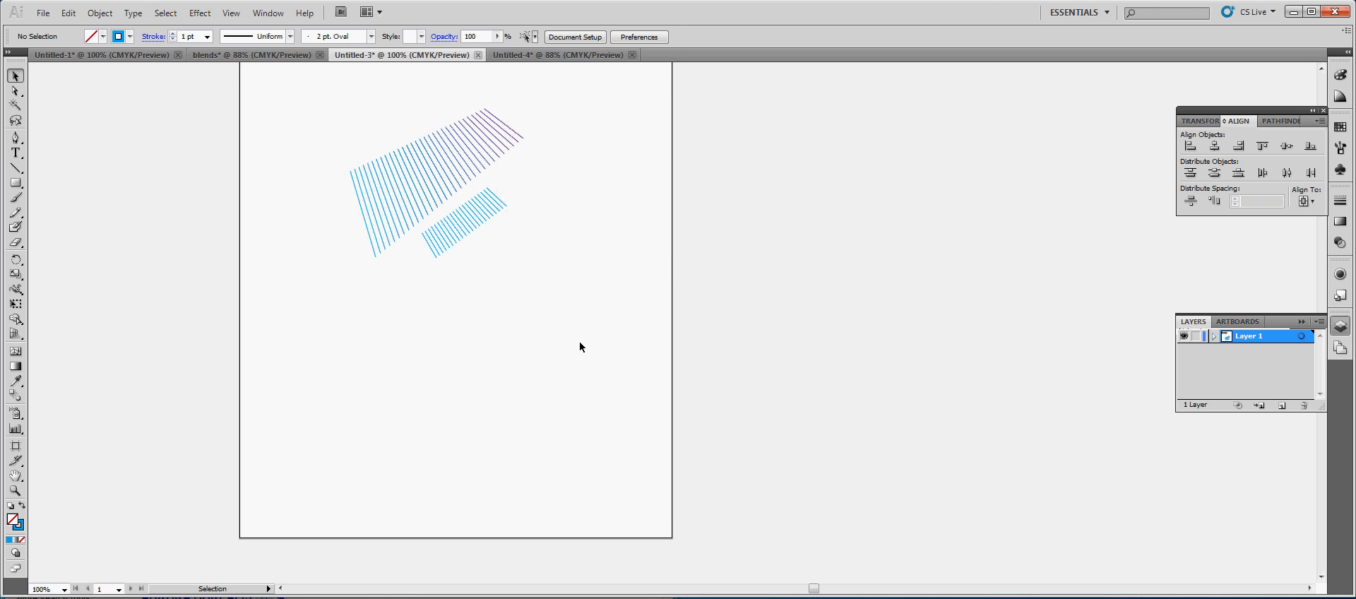
Delete both line blends from the artboard
scroll(579, 340, up, 3)
click(494, 304)
click(567, 356)
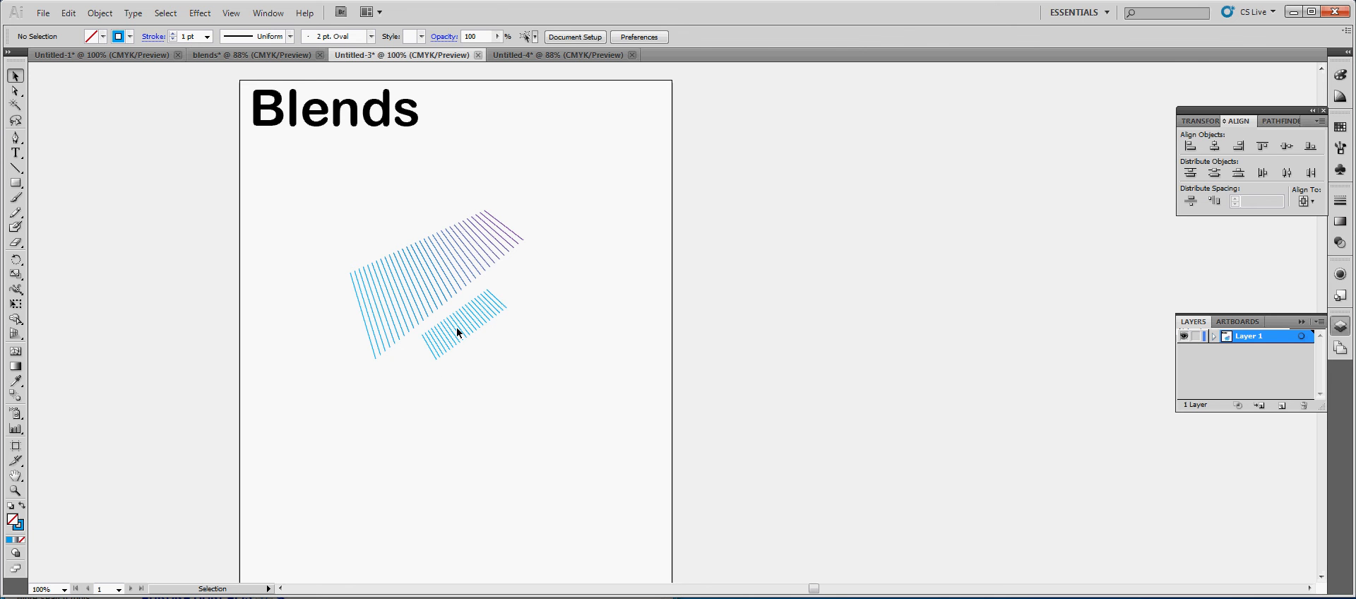
click(496, 304)
key(Delete)
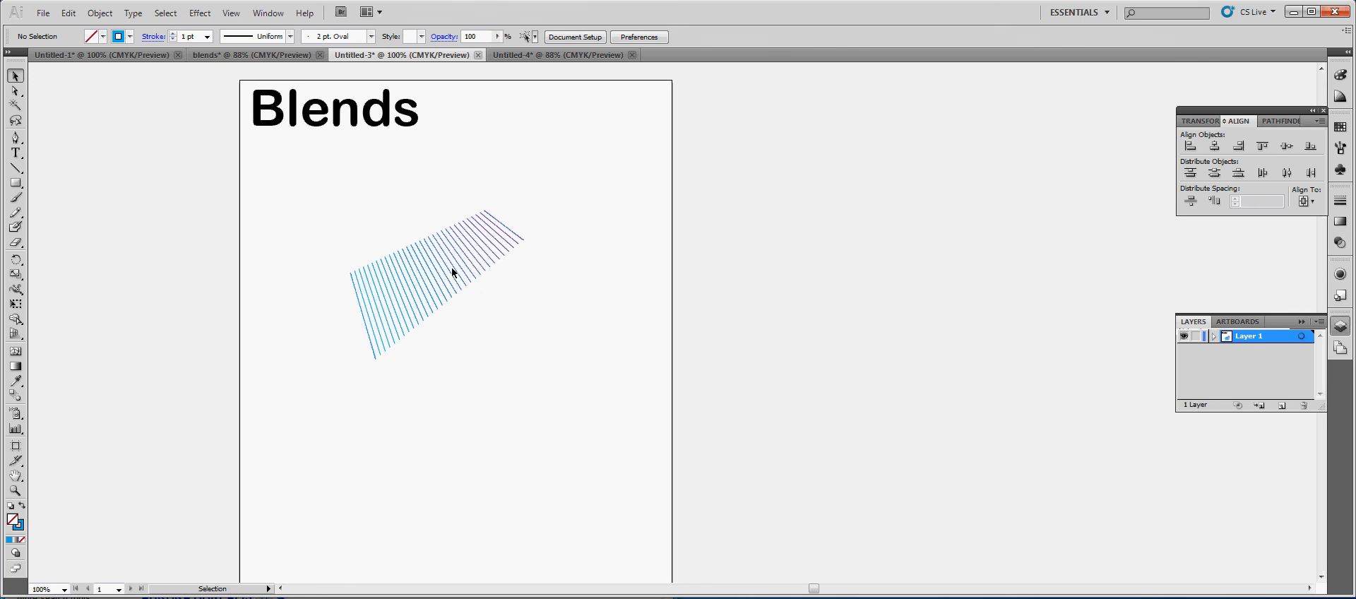
drag(313, 228, 608, 409)
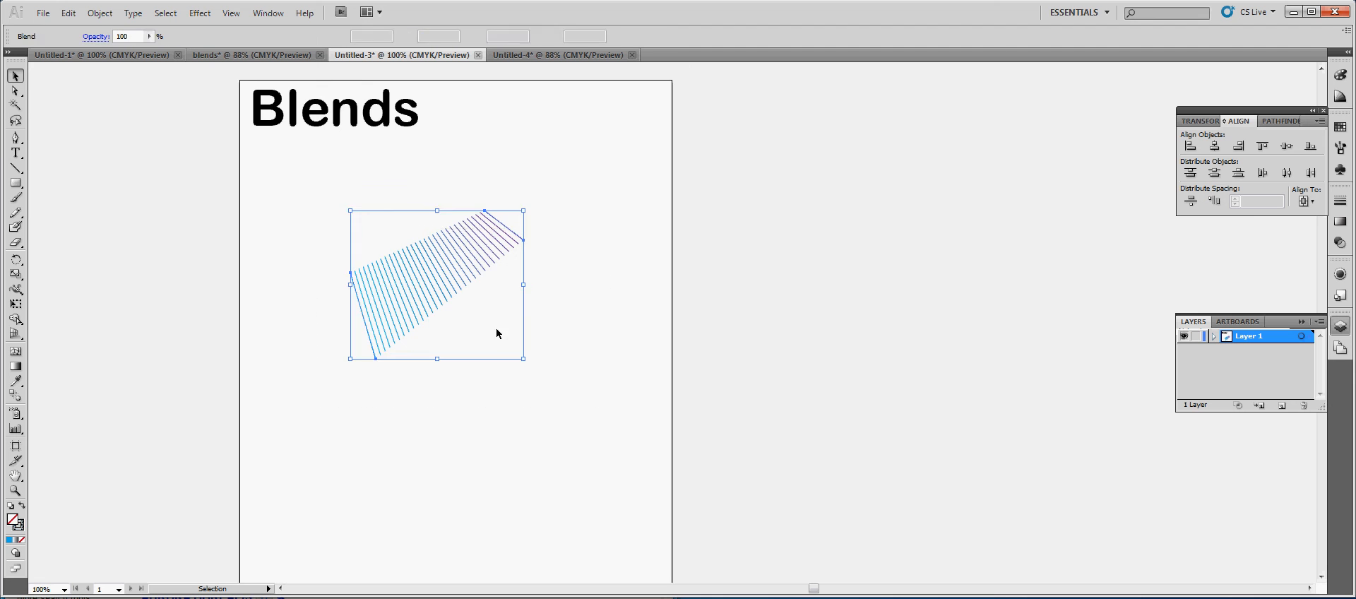
key(Delete)
Draw a square about 1.14 in wide below the Blends heading, with a light blue fill and no stroke
drag(15, 183, 57, 185)
drag(268, 228, 327, 286)
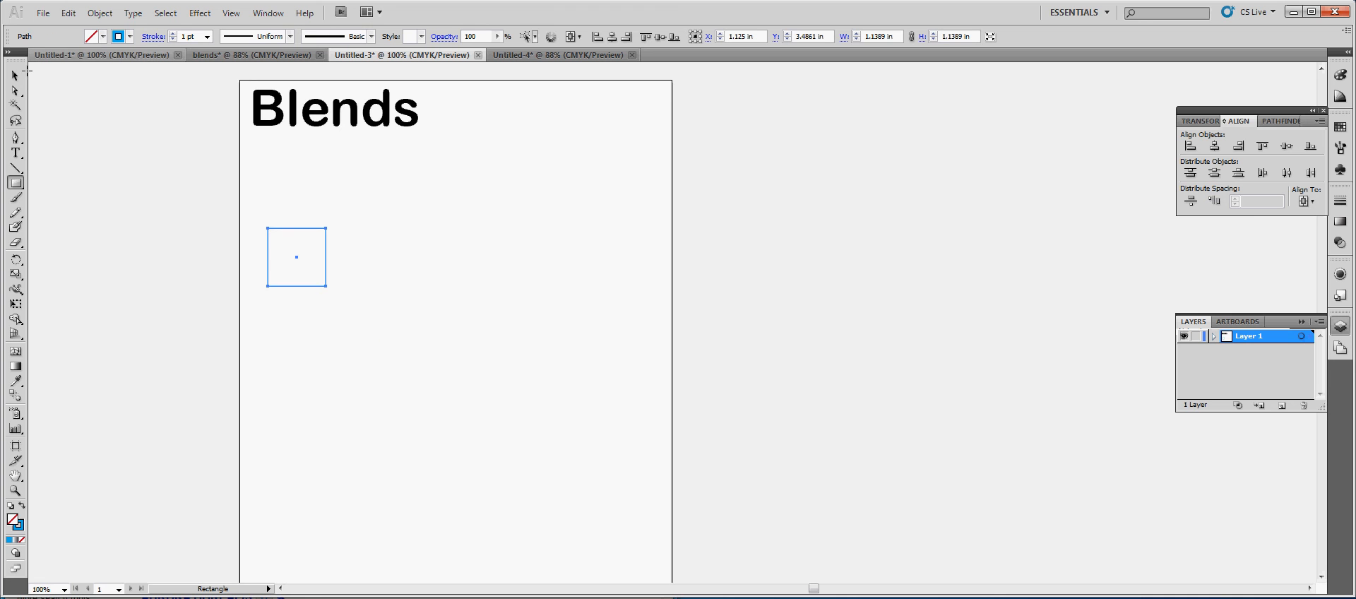
click(14, 78)
click(103, 36)
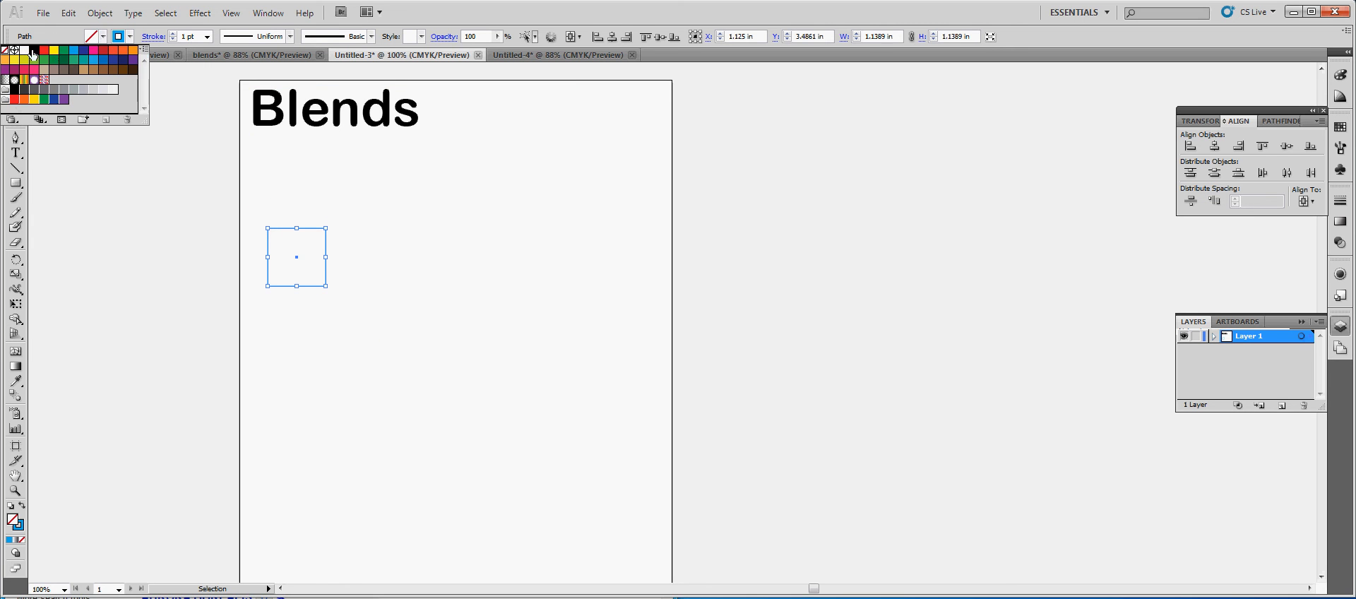
click(74, 51)
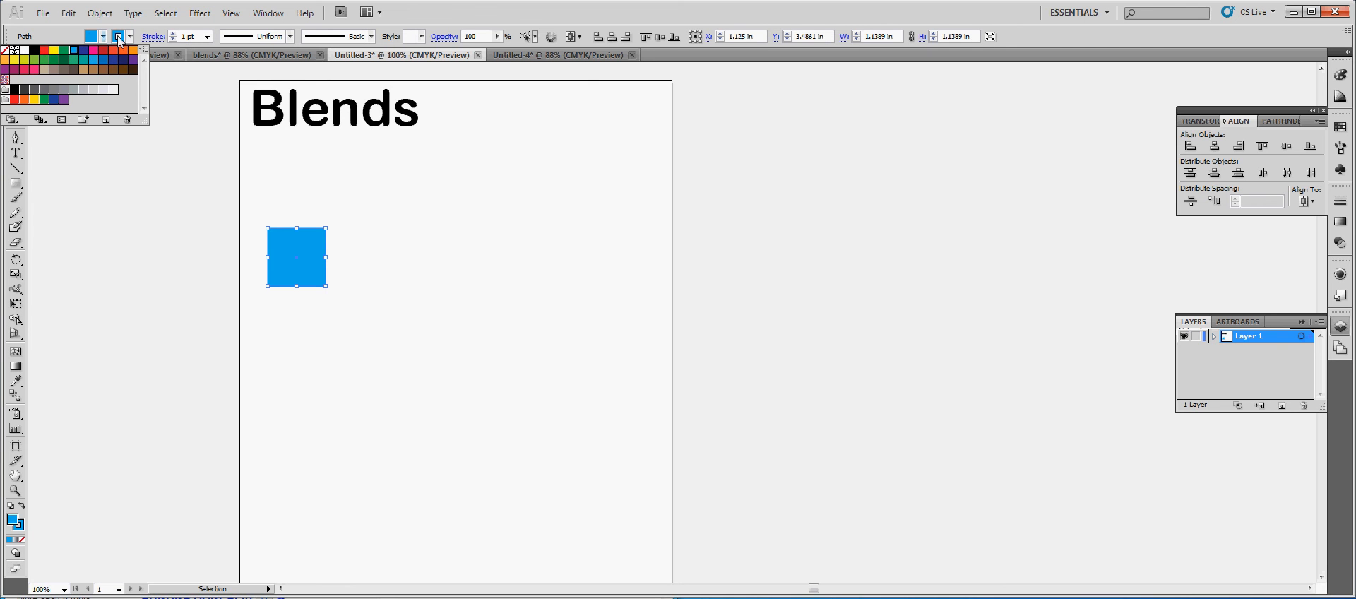
click(5, 50)
click(226, 324)
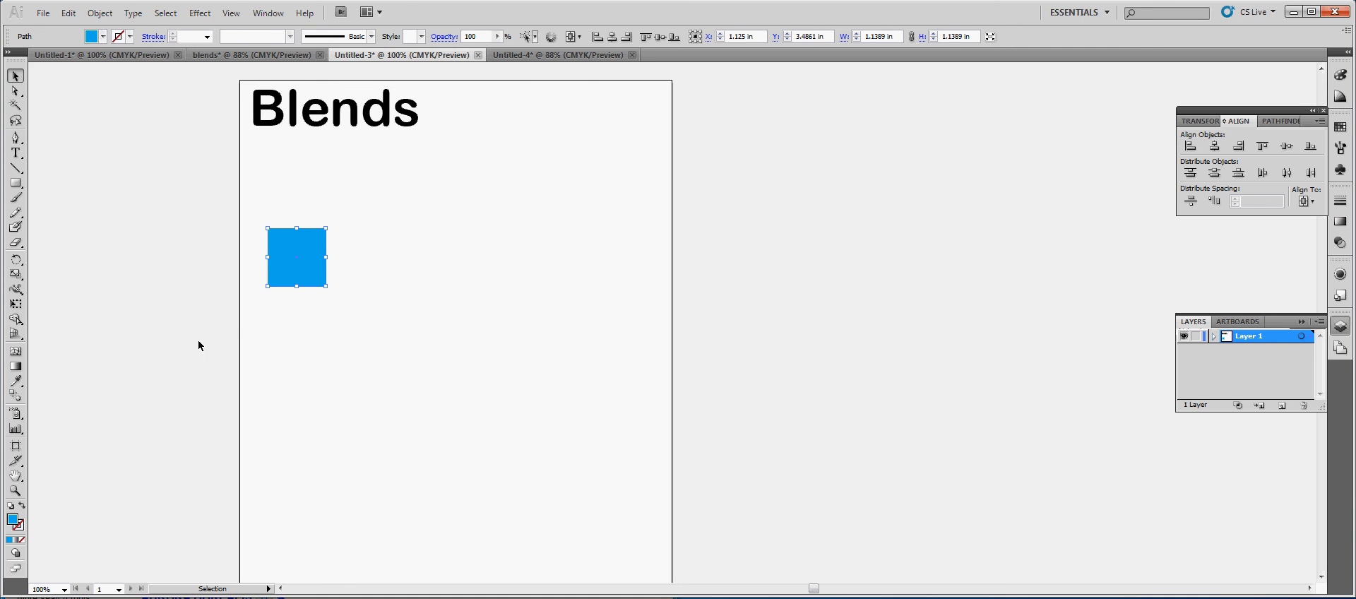
Draw a circle about 1.56 in wide near the artboard's right edge, across from the square, and fill it purple
click(18, 169)
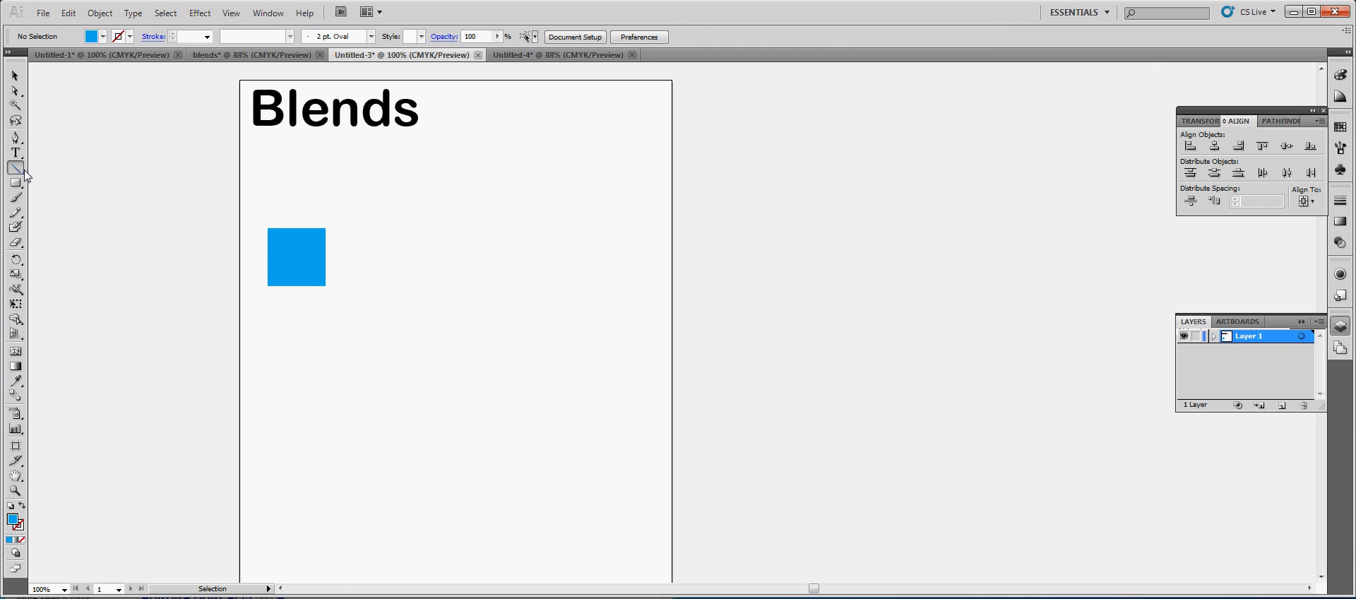
drag(25, 175, 55, 213)
click(15, 183)
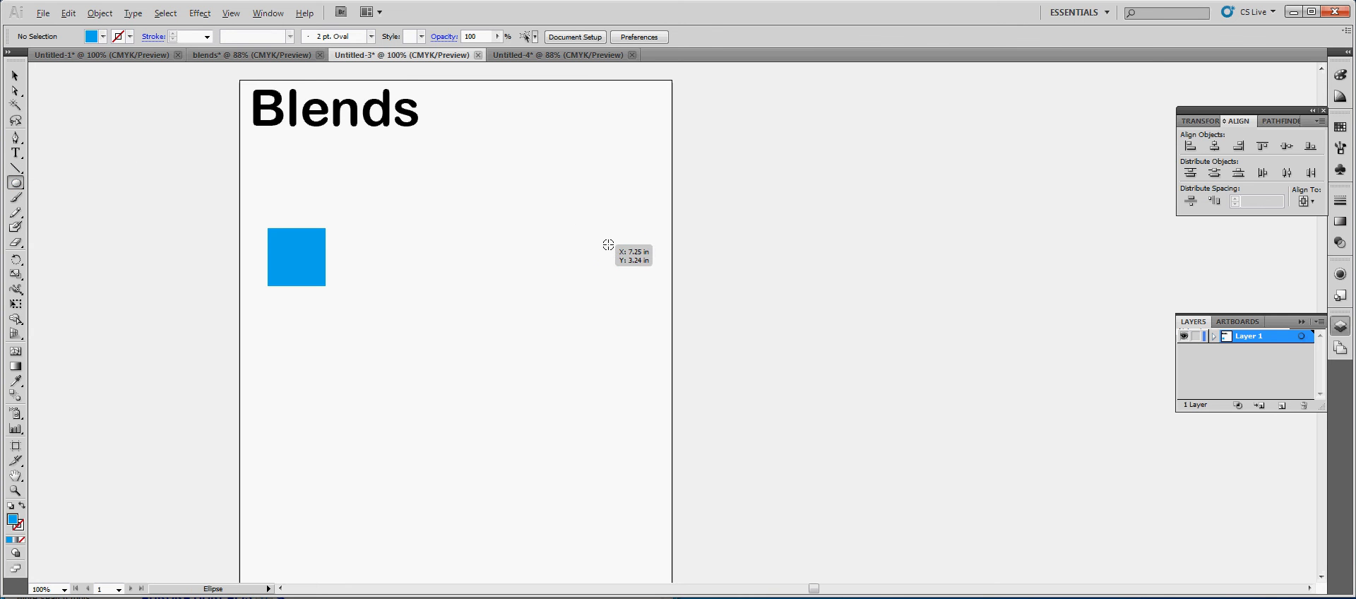
drag(608, 245, 569, 205)
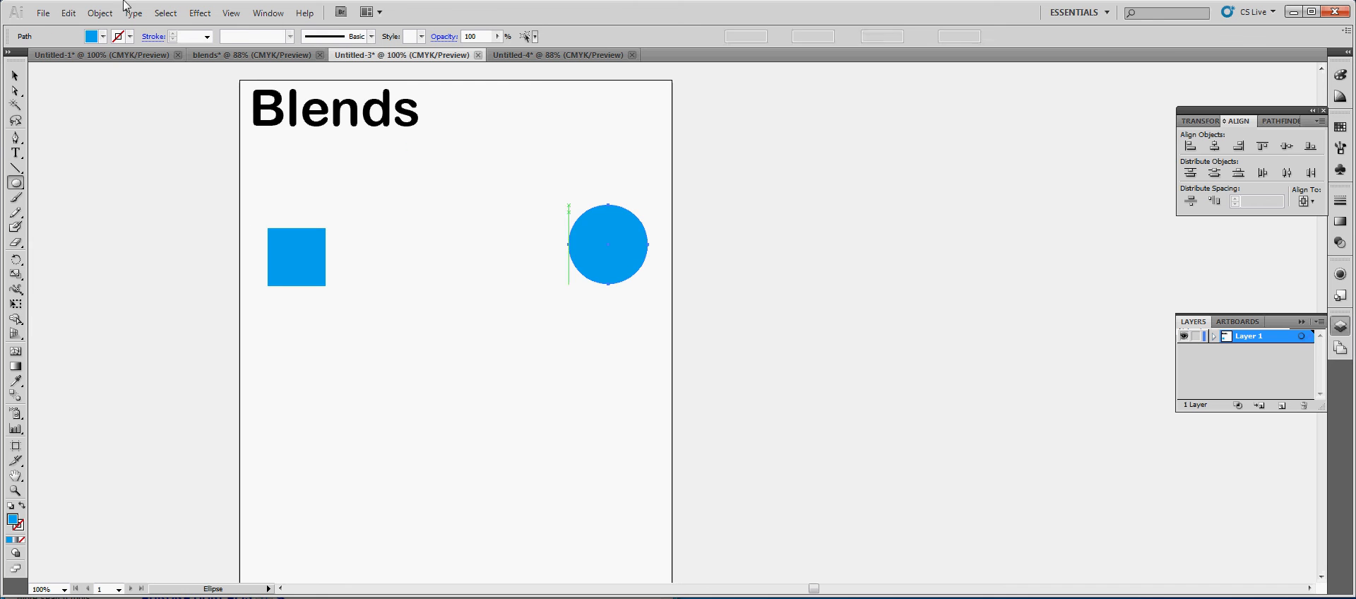
click(103, 36)
click(94, 50)
click(133, 59)
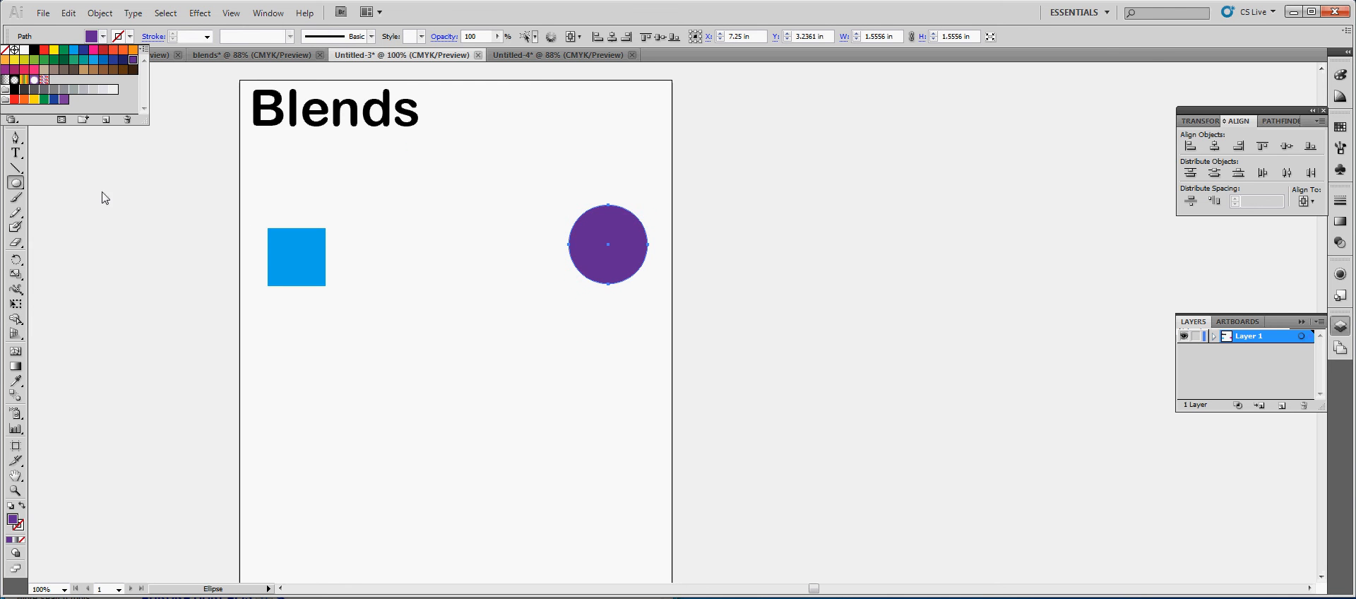
click(16, 76)
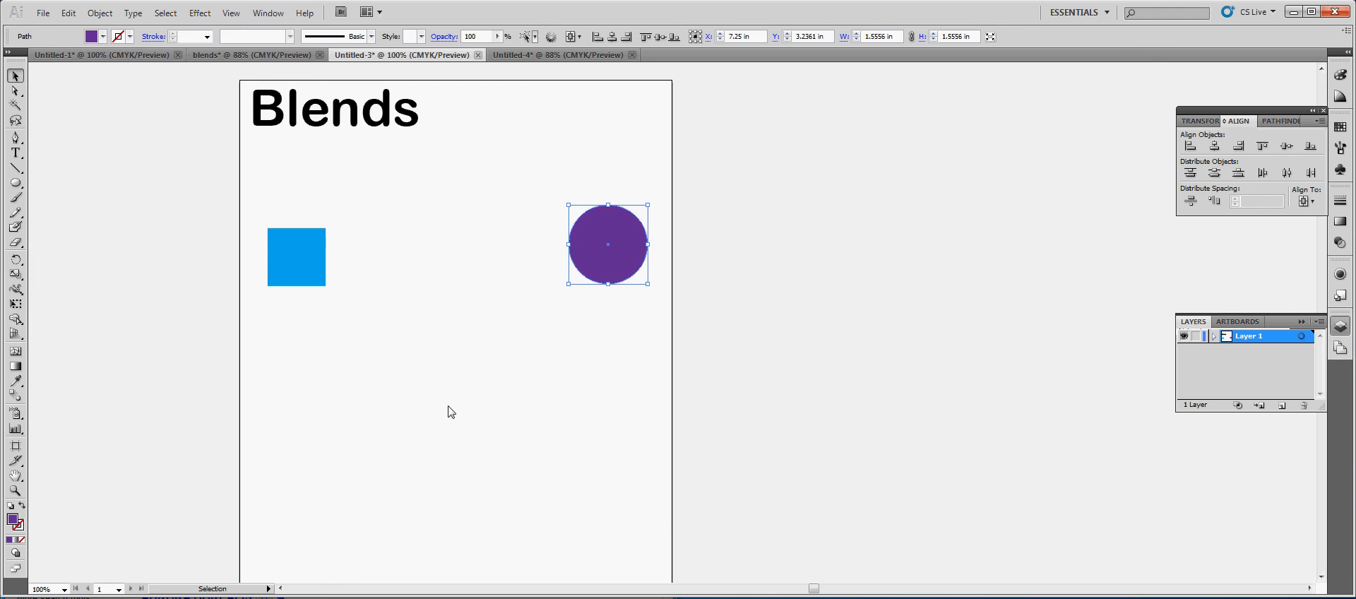
Blend the blue square and the purple circle with spacing set to 2 specified steps
shift+click(323, 262)
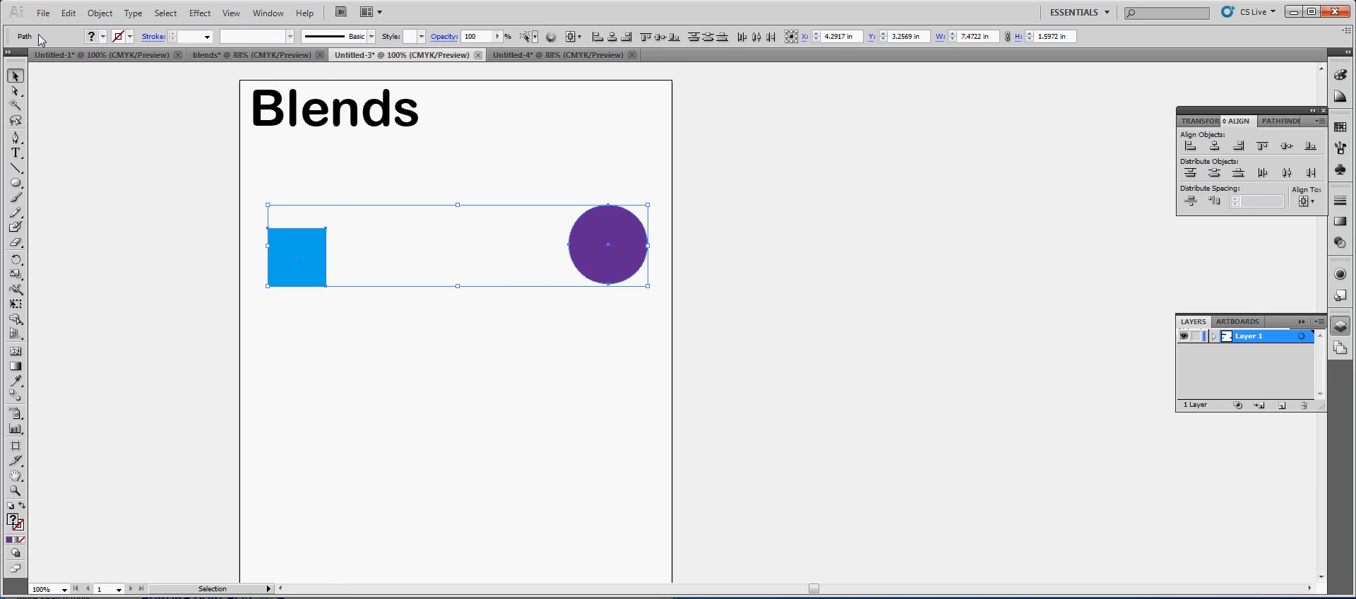
click(111, 14)
mouse_move(157, 315)
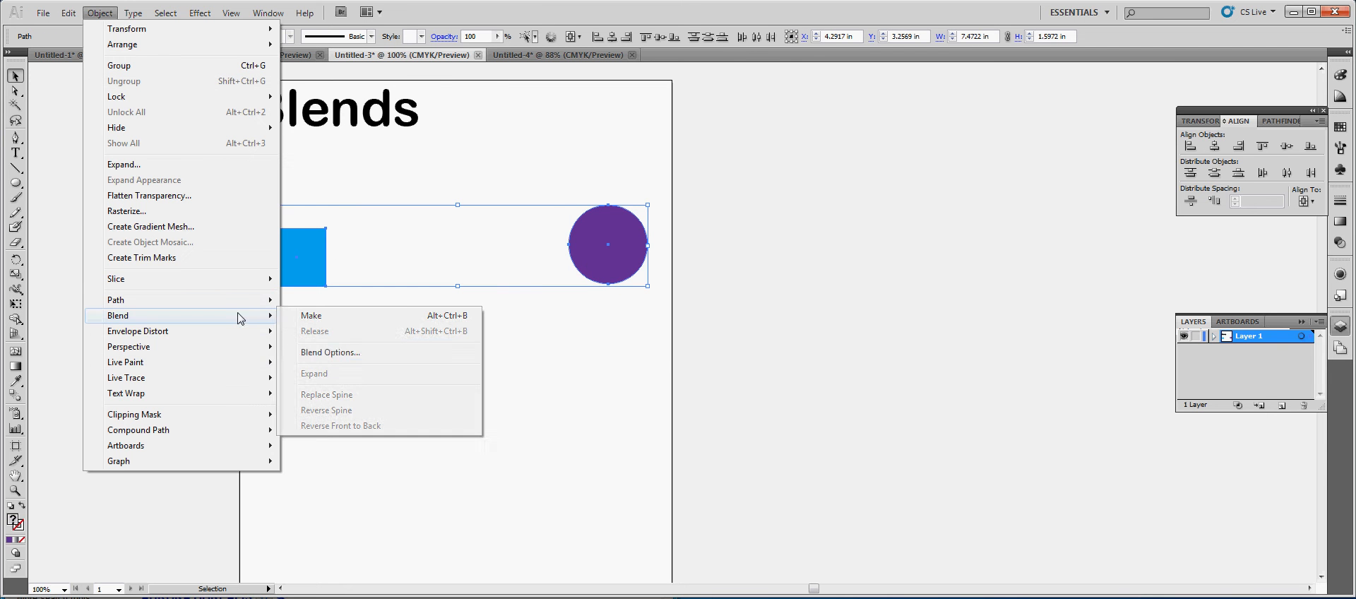
click(338, 352)
double_click(709, 284)
text(2)
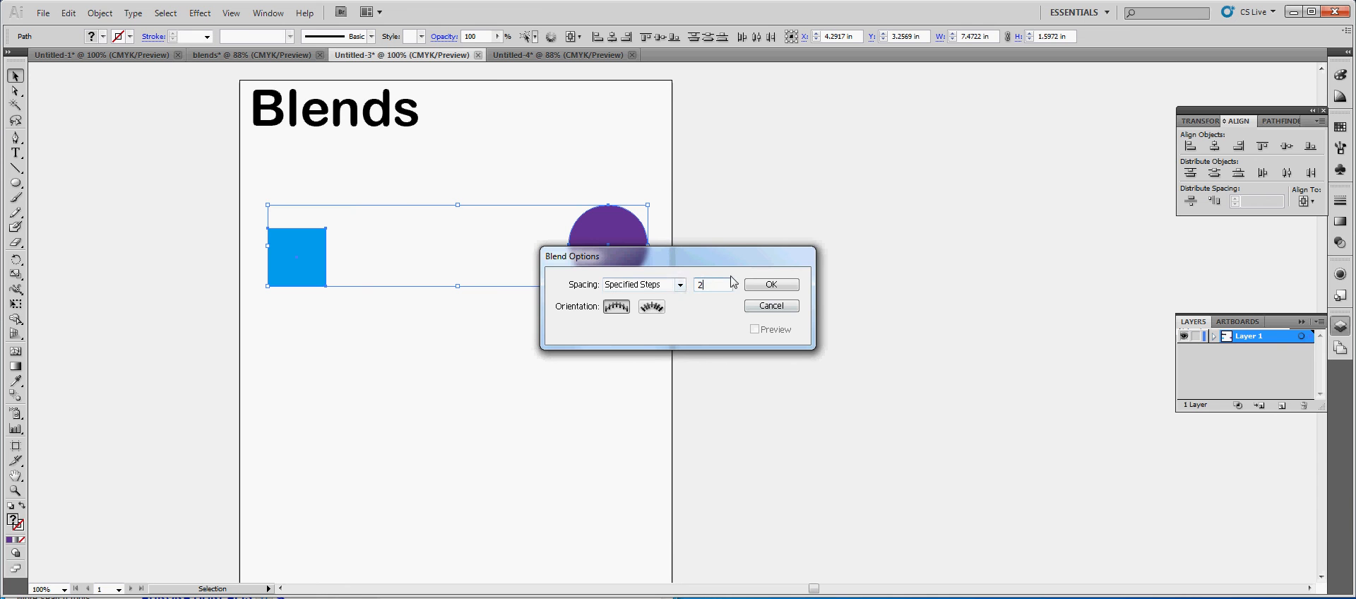
click(771, 284)
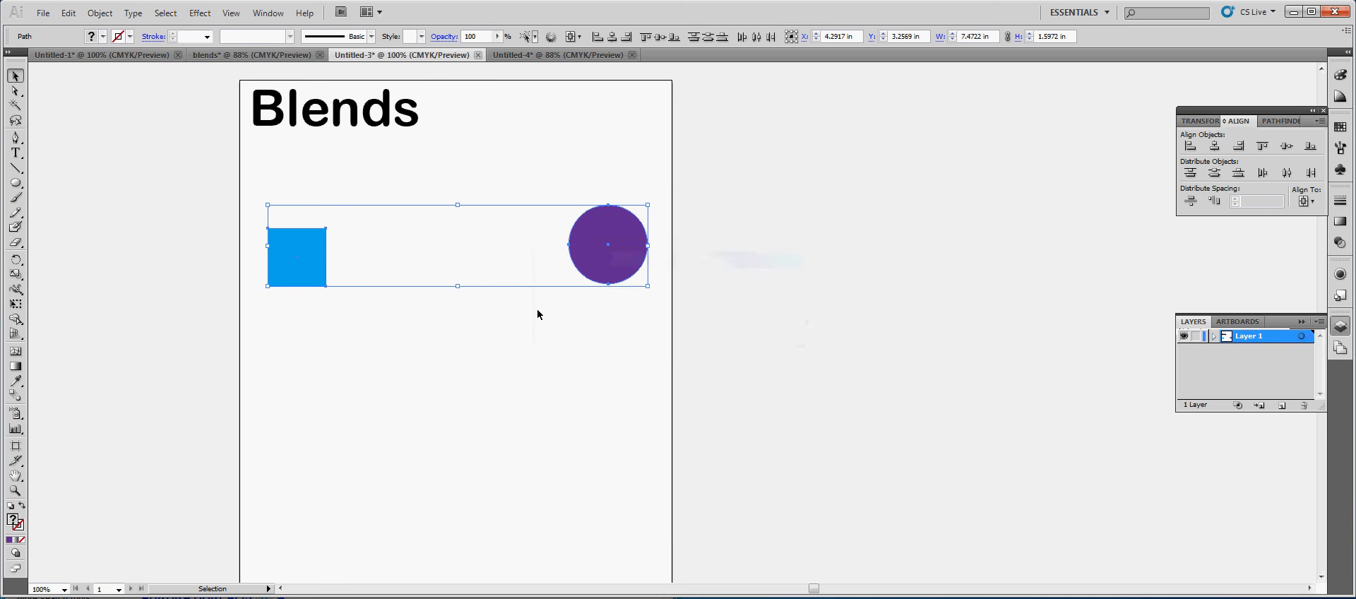
key(ctrl+alt)
key(ctrl+alt+b)
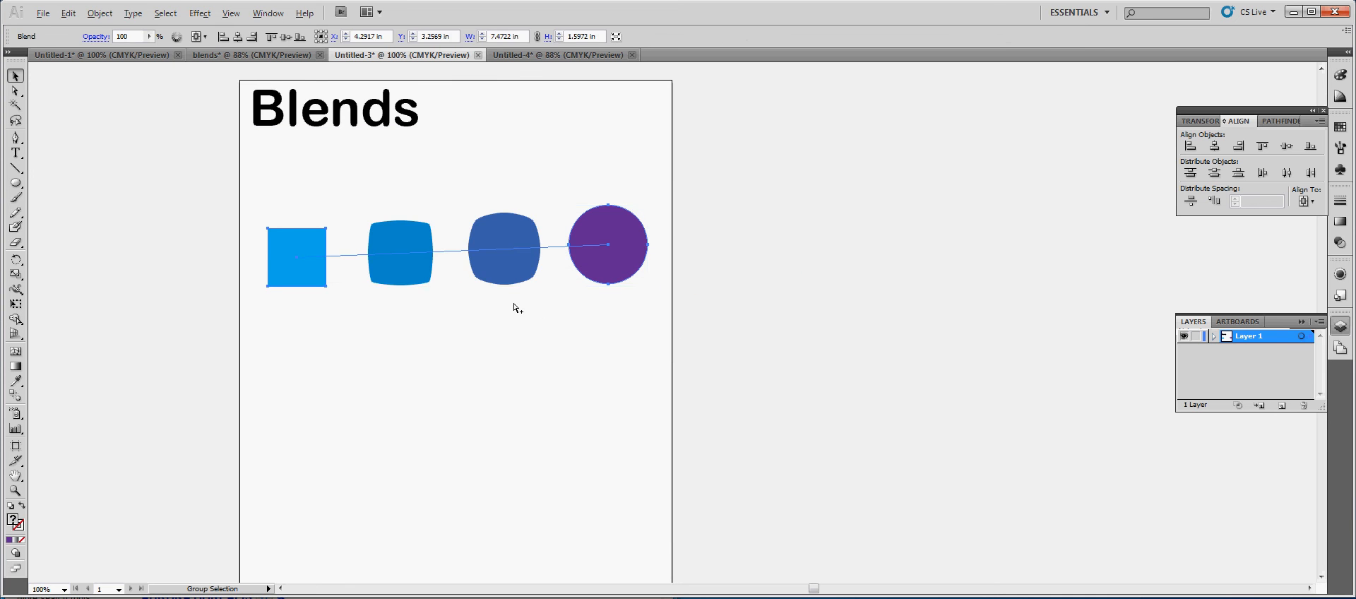
Examine how the blend is selected through its square, its circle and the intermediate shapes
click(335, 281)
click(311, 272)
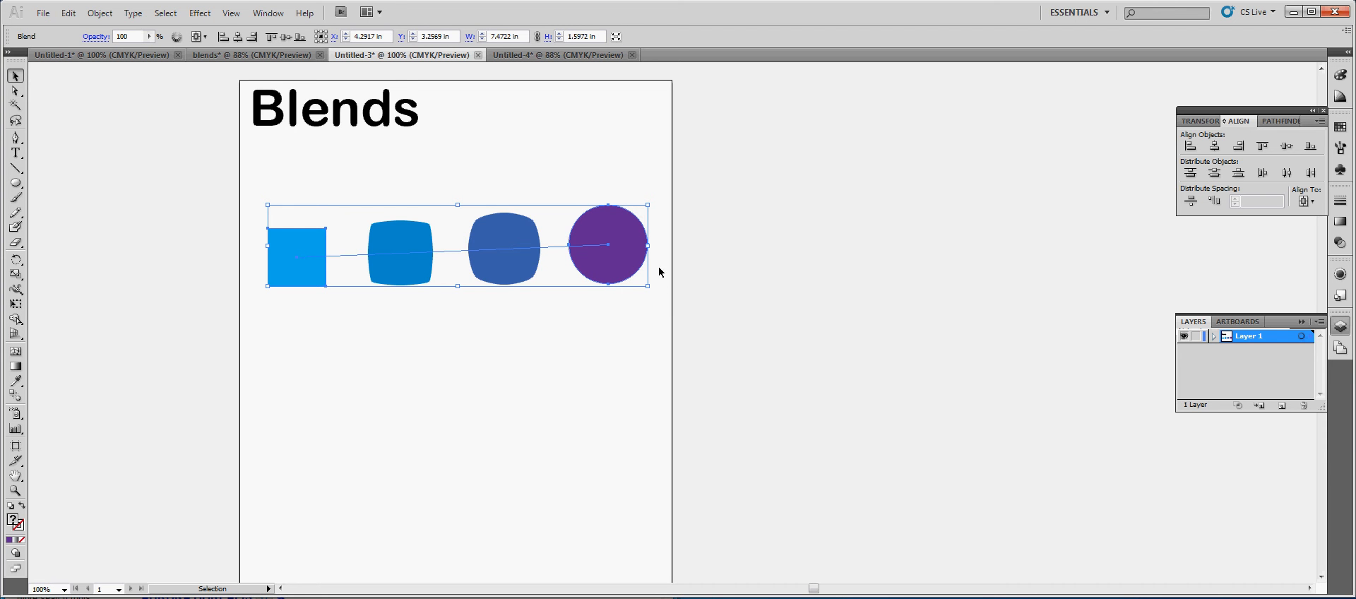
click(100, 14)
click(574, 333)
click(608, 256)
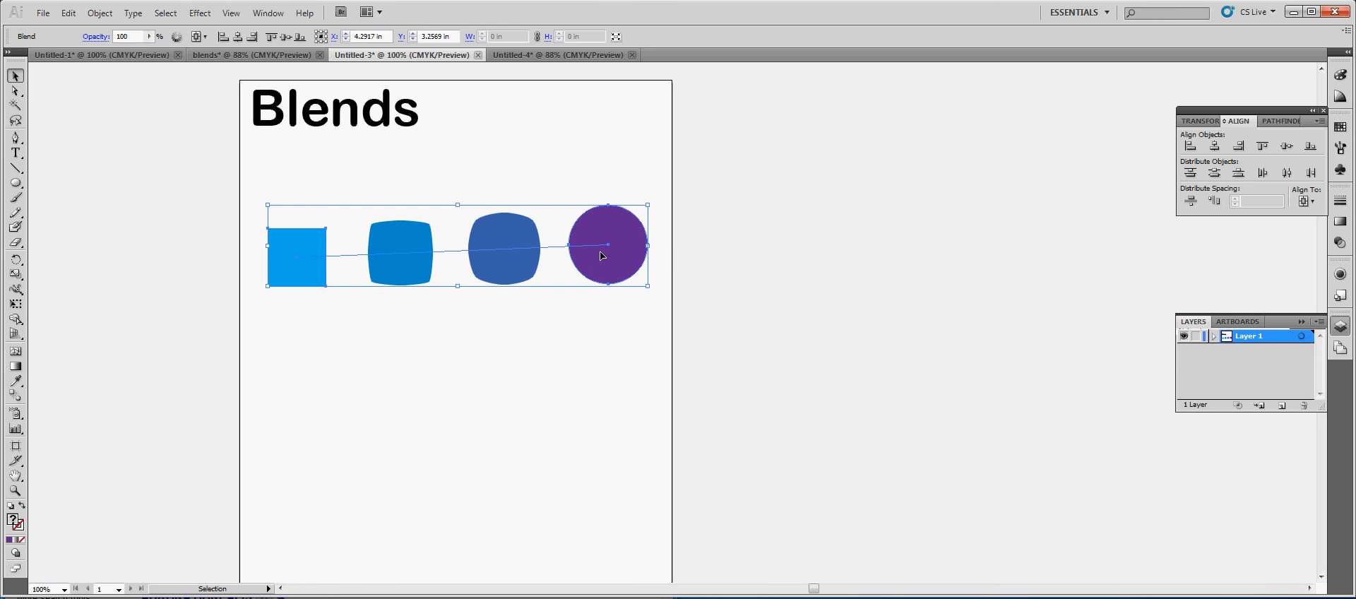
click(365, 262)
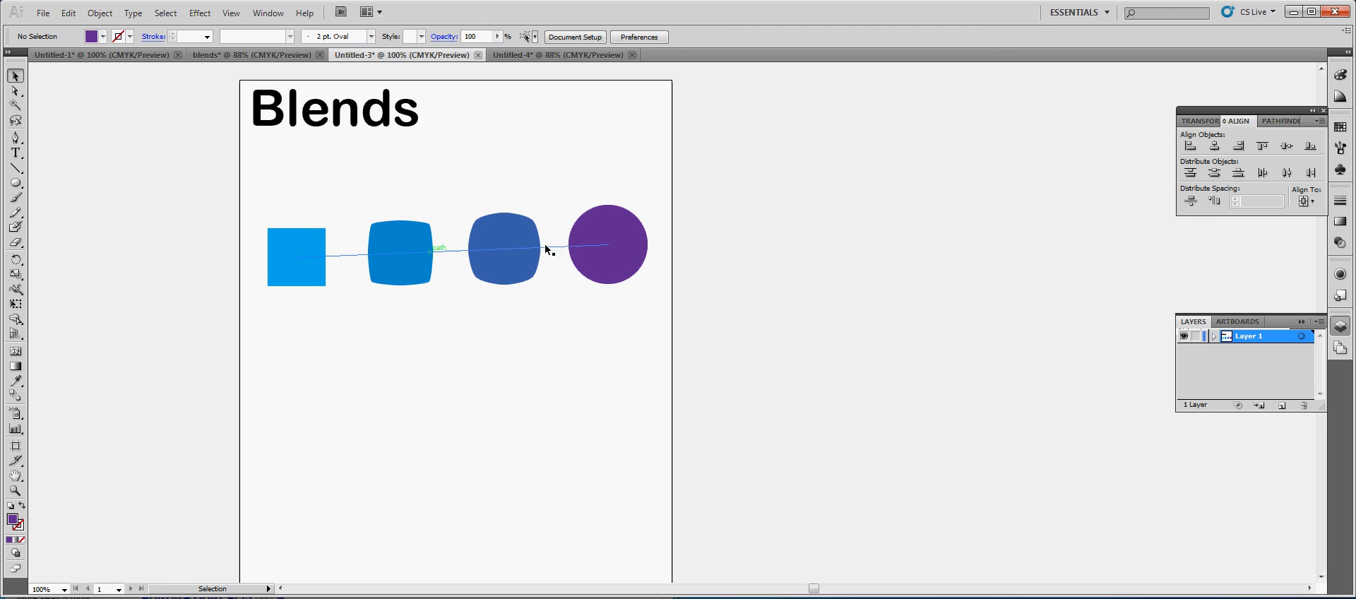
Expand the square-to-circle blend into a group of editable shapes
click(608, 246)
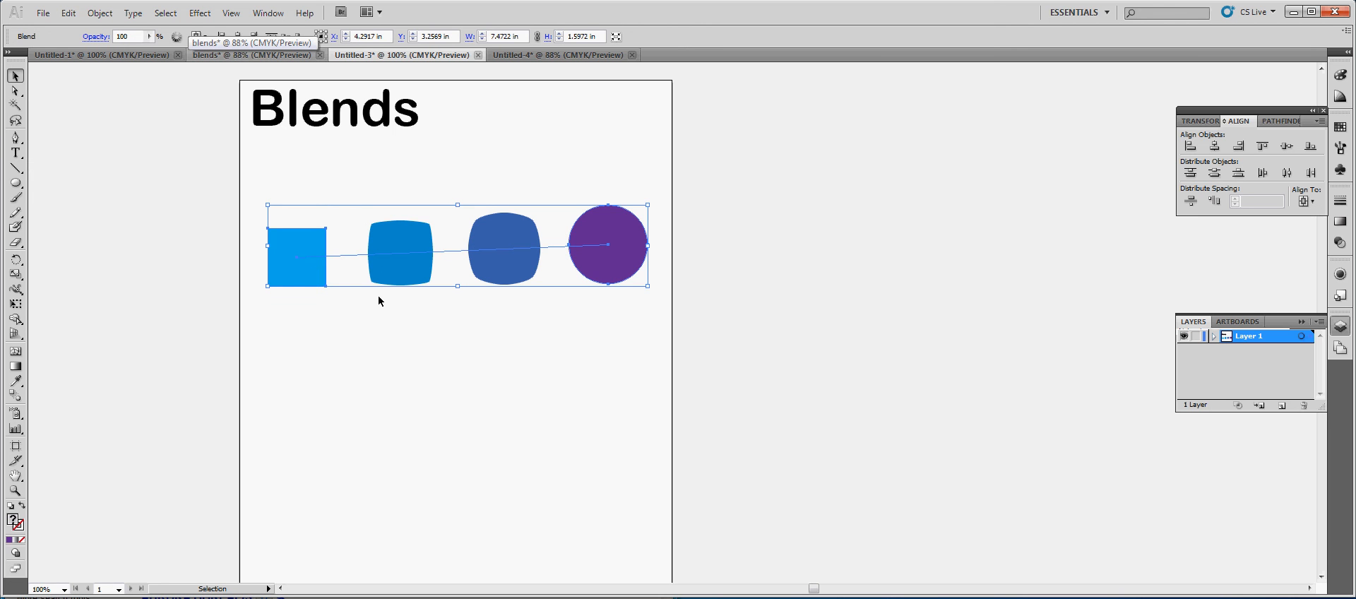
click(99, 13)
mouse_move(157, 315)
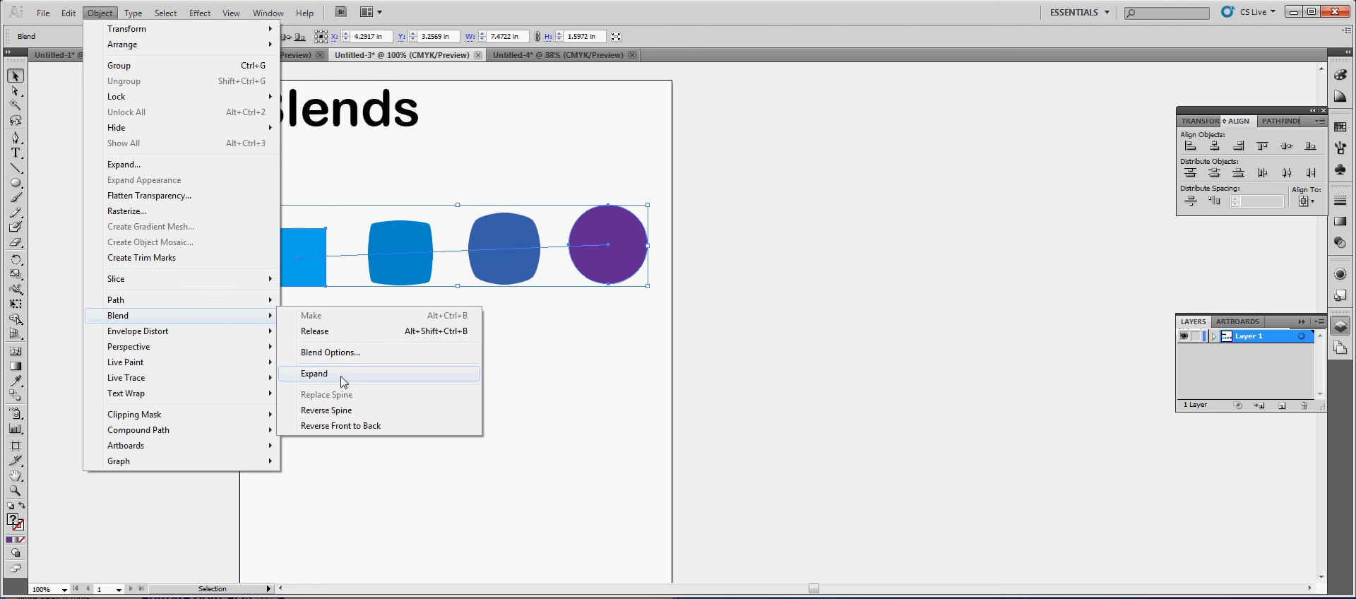
click(314, 373)
click(485, 299)
click(515, 266)
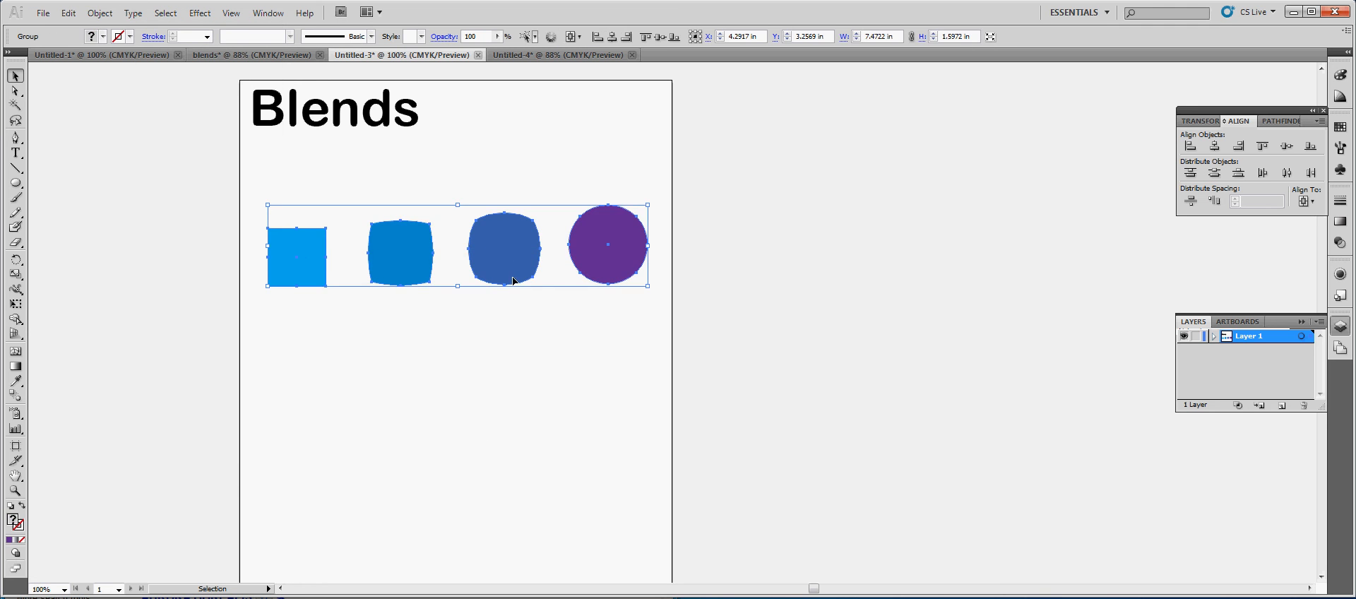
Isolate the expanded group and move the darker intermediate shape down and the lighter one up out of the row
double_click(498, 243)
drag(499, 244, 494, 296)
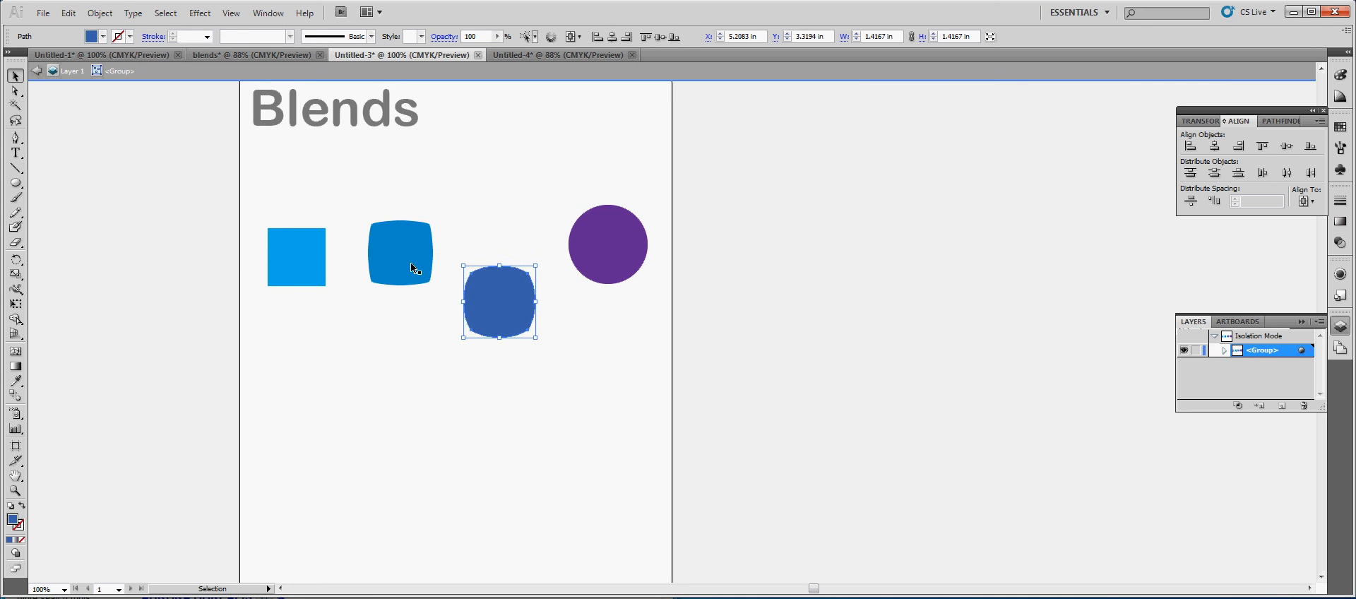
drag(400, 268, 448, 335)
click(620, 294)
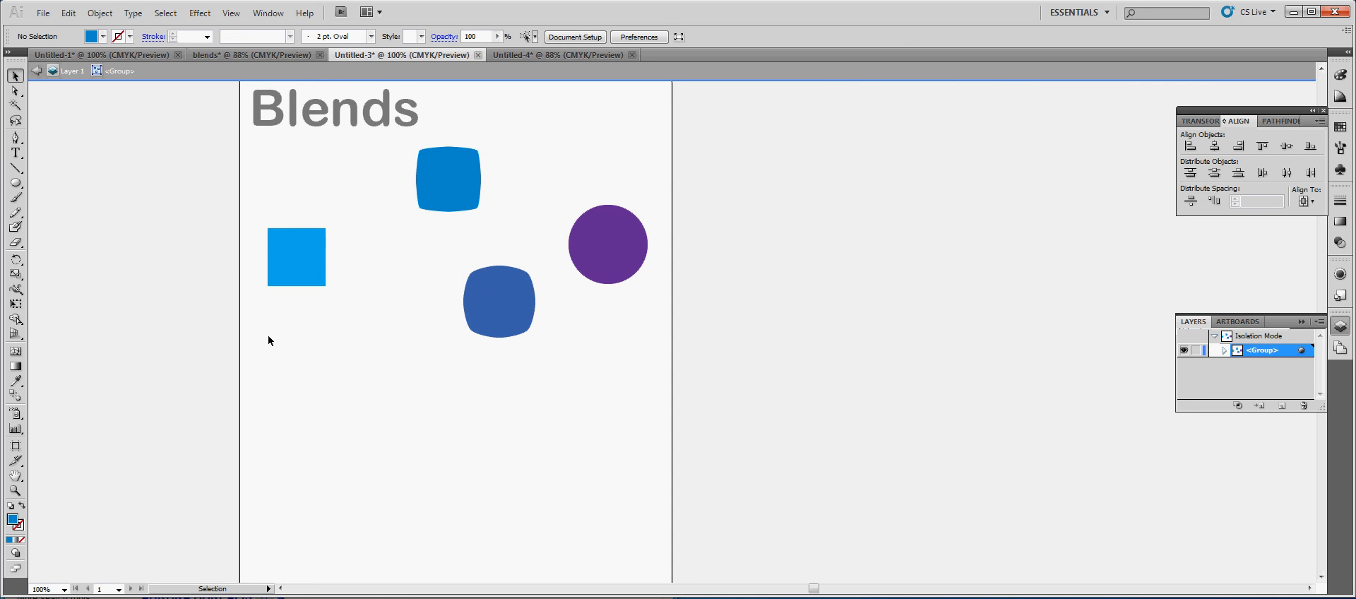
Move the light blue square and the upper rounded shape closer to the darker rounded shape, and leave the group's isolation
drag(299, 282, 394, 298)
click(662, 282)
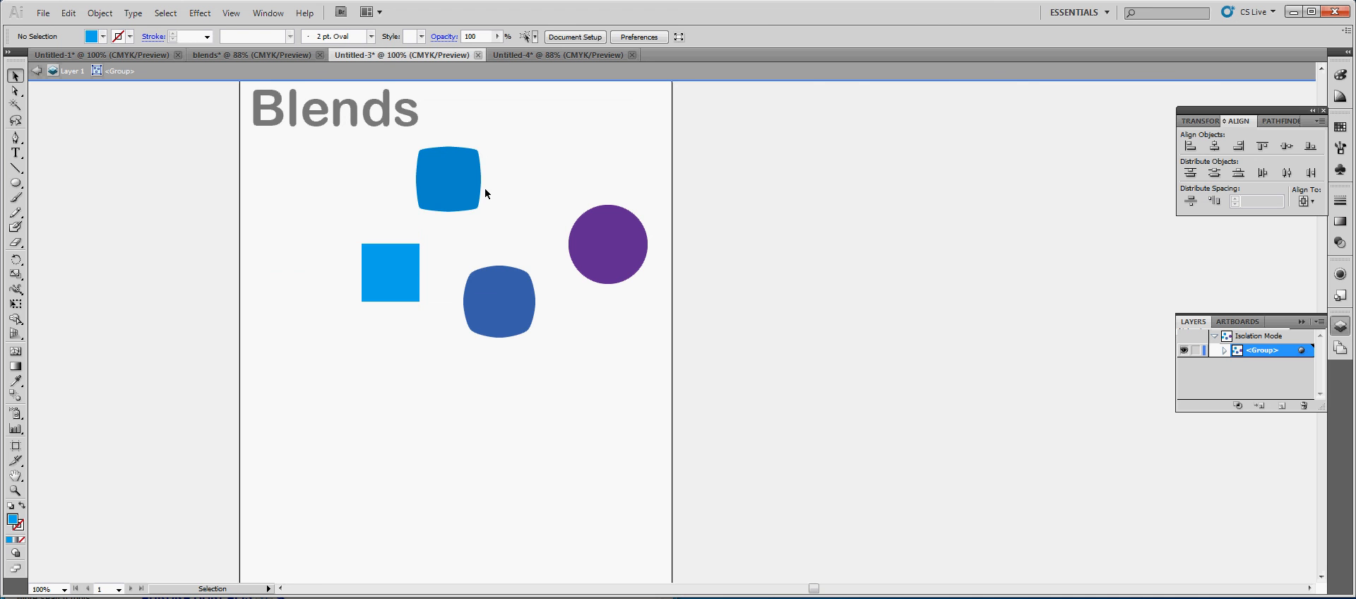
drag(467, 200, 488, 237)
click(614, 422)
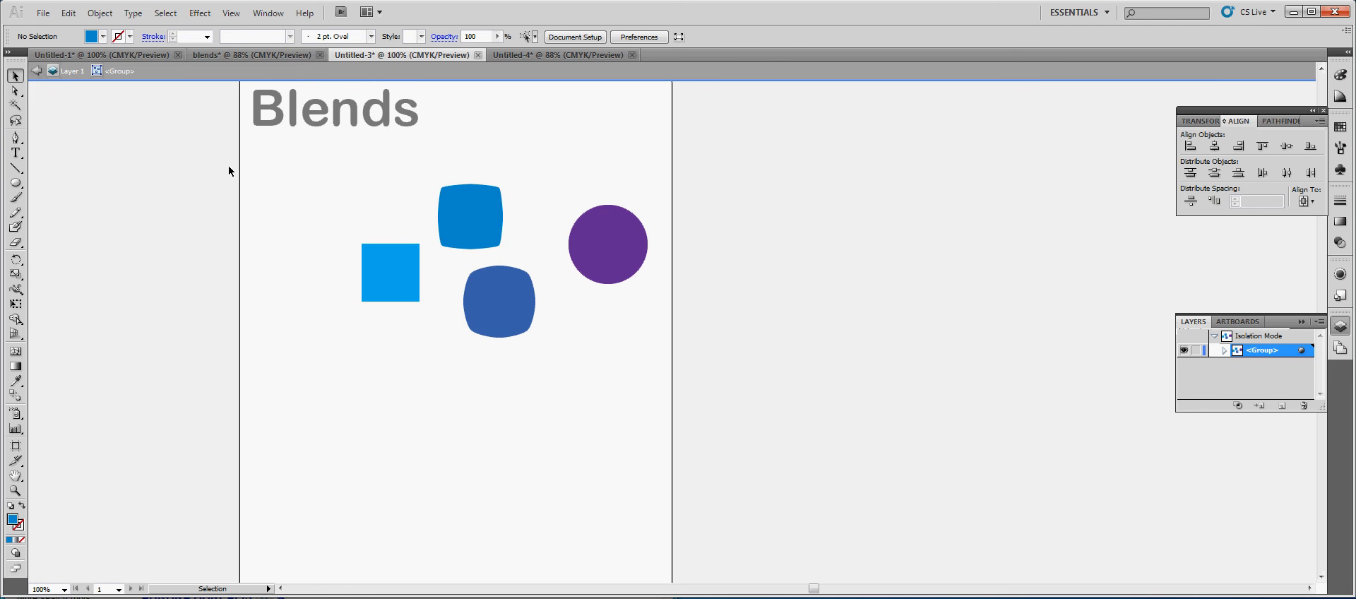
click(36, 71)
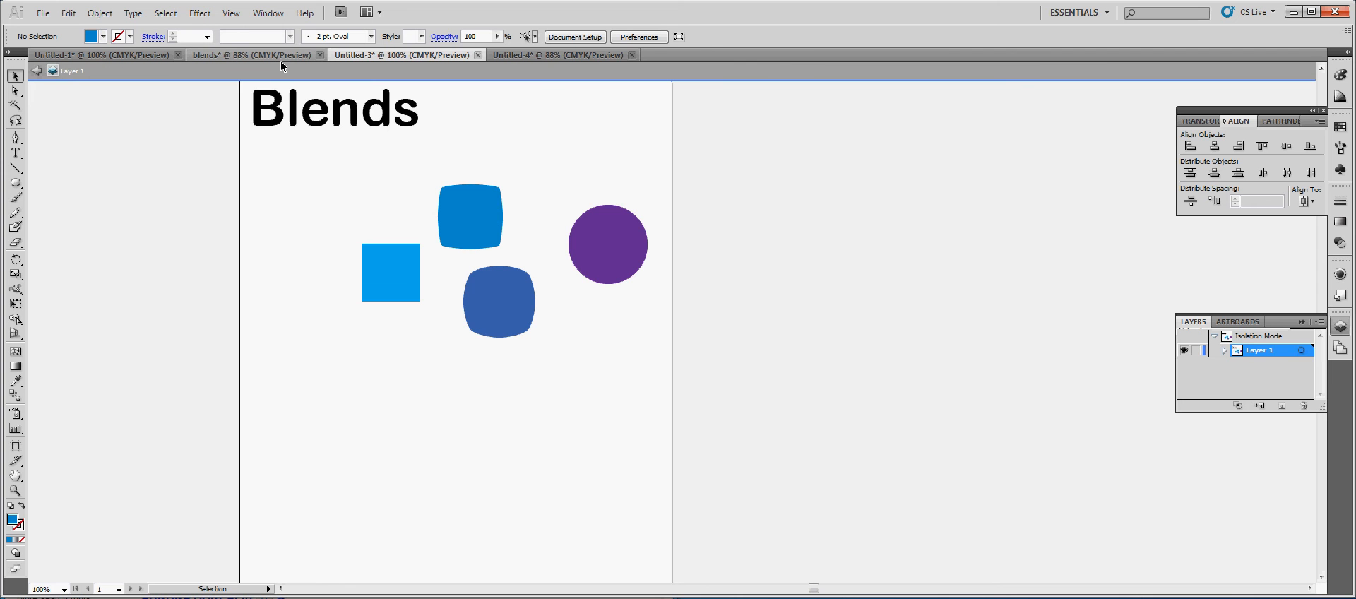
Switch to the blends document containing the Clipping Mask artboard
click(281, 61)
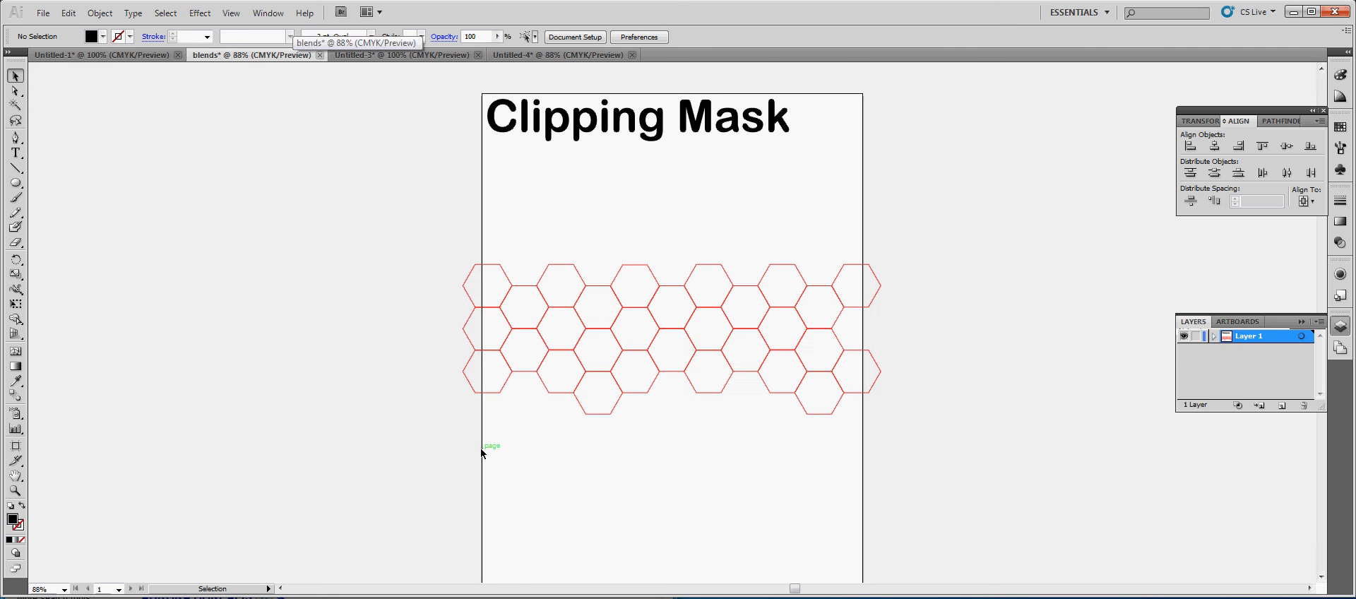
Add a new layer above the one holding the hexagon pattern
click(16, 490)
click(614, 413)
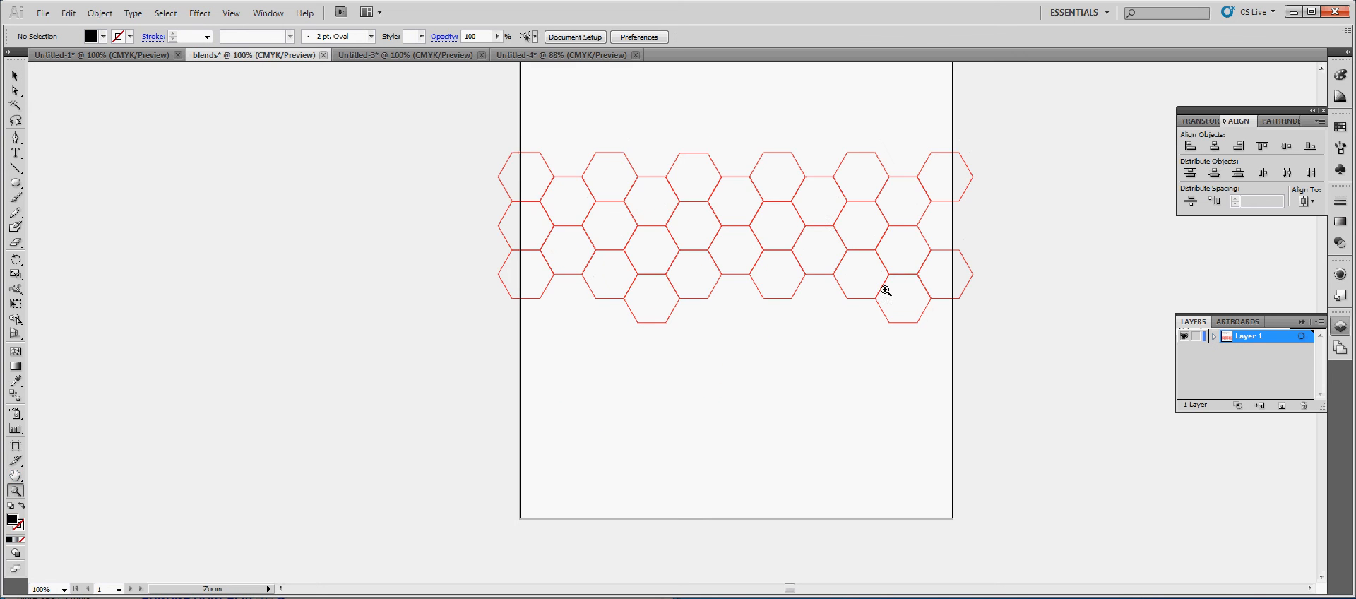
scroll(867, 341, up, 1)
click(828, 241)
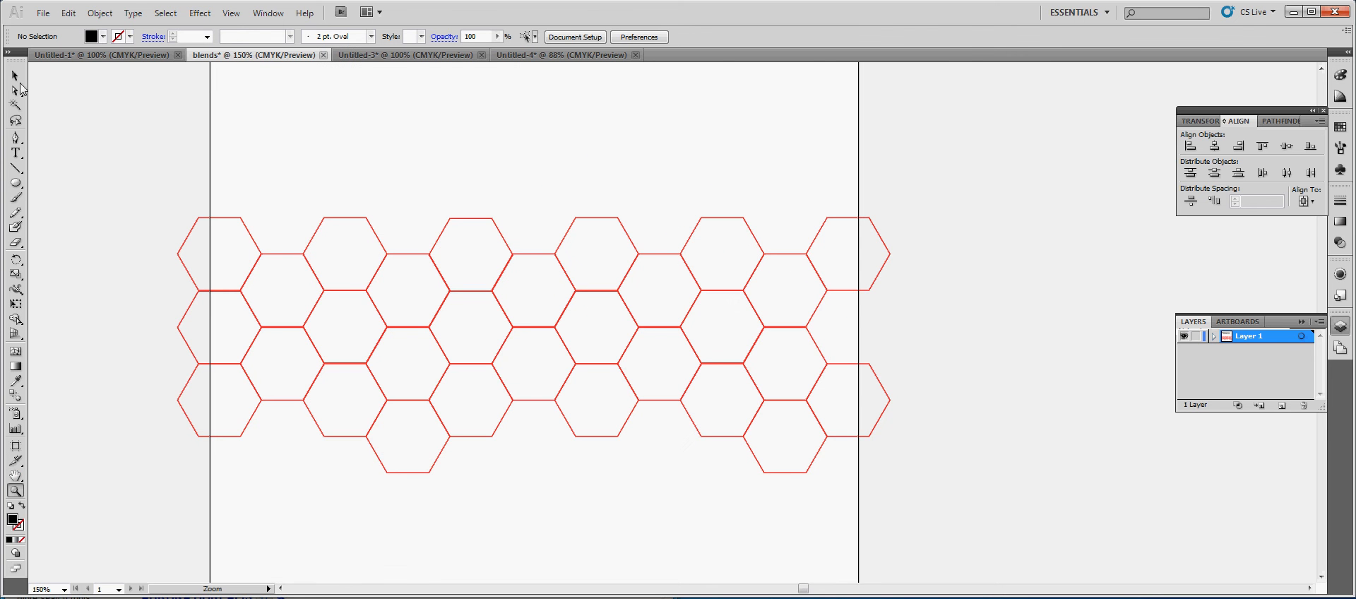
click(15, 75)
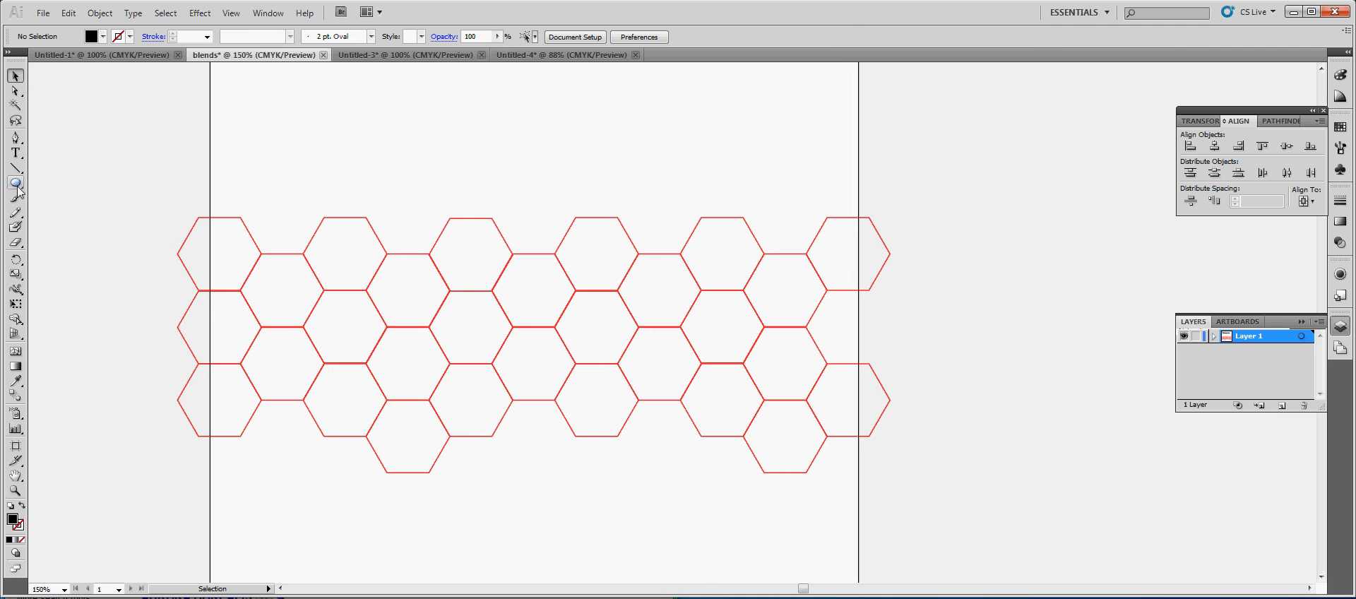
drag(16, 182, 64, 186)
click(1281, 405)
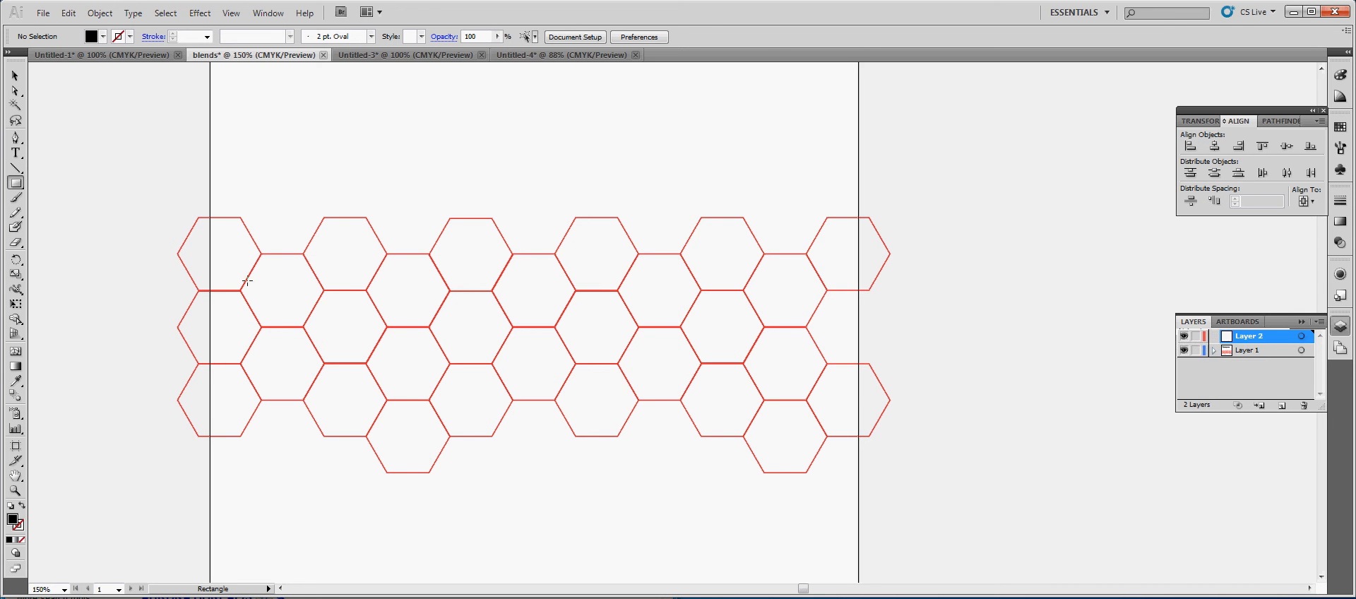
Draw a black rectangle about 6.73 by 2.13 in over the middle of the hexagon pattern
click(103, 39)
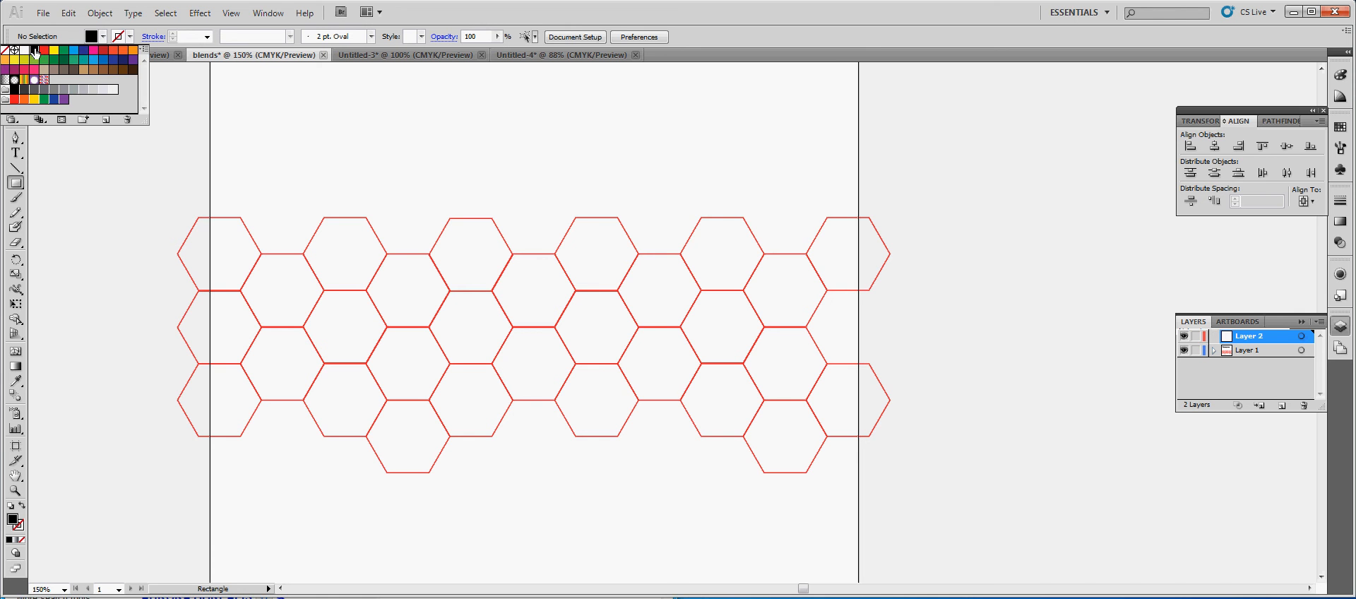
click(1197, 351)
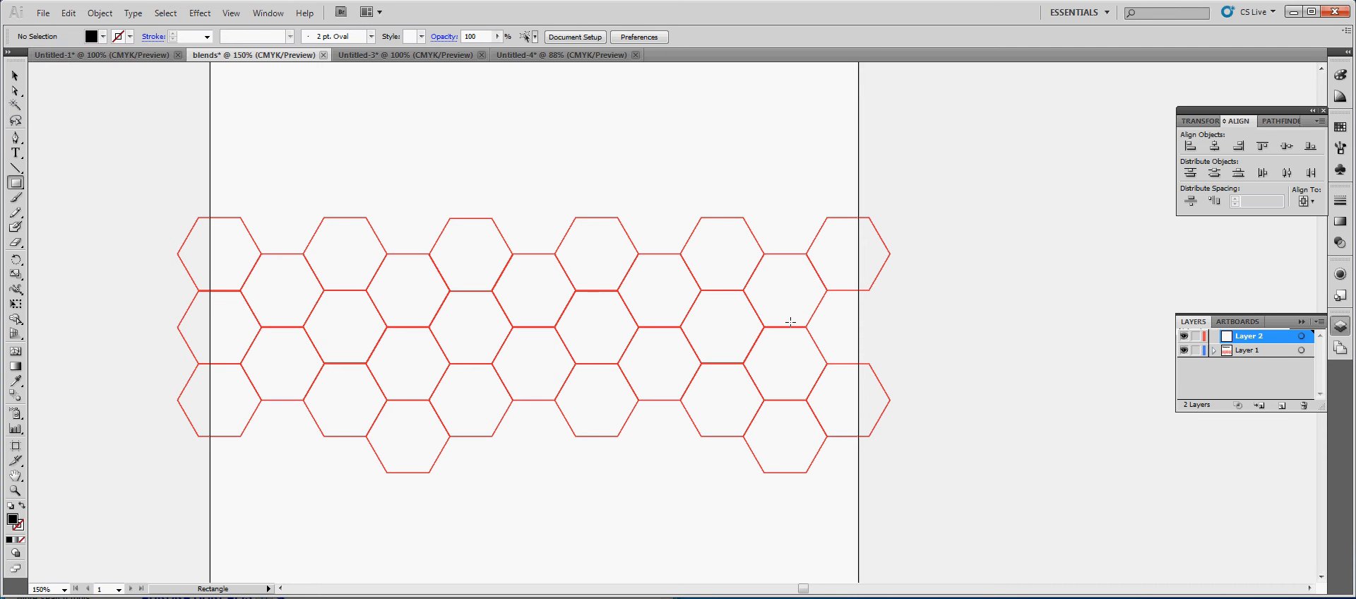
drag(274, 262, 789, 426)
click(15, 75)
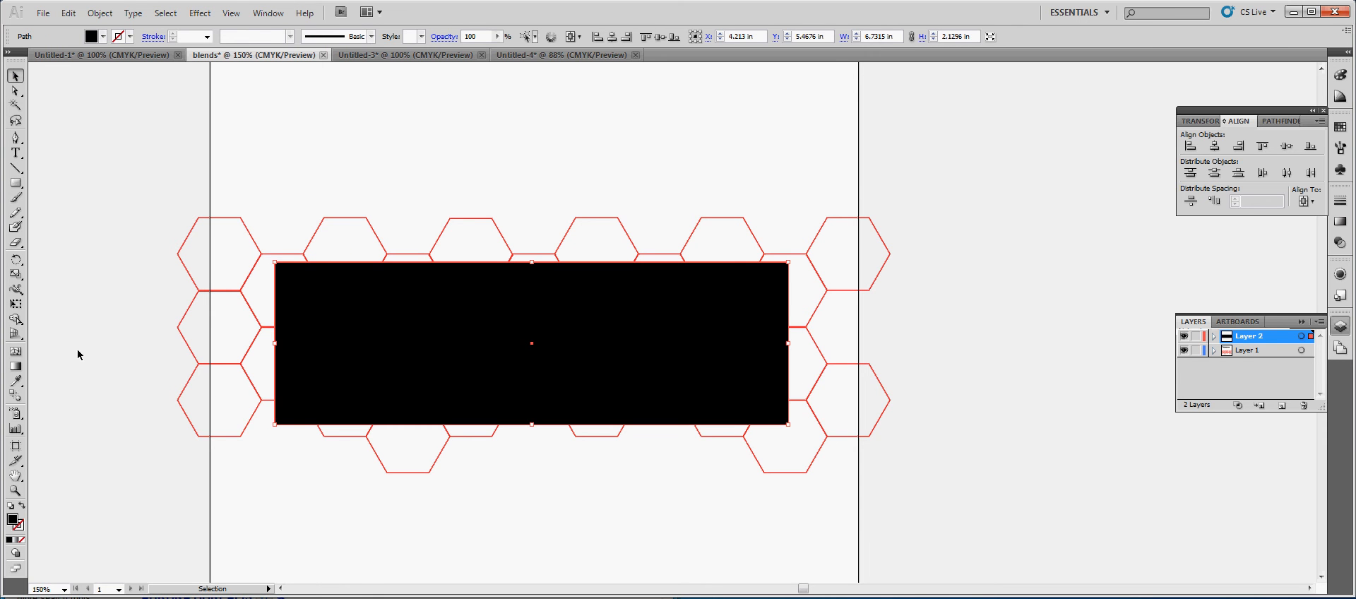
Clip the hexagon pattern to the black rectangle with a clipping mask and deselect the result
shift+click(691, 239)
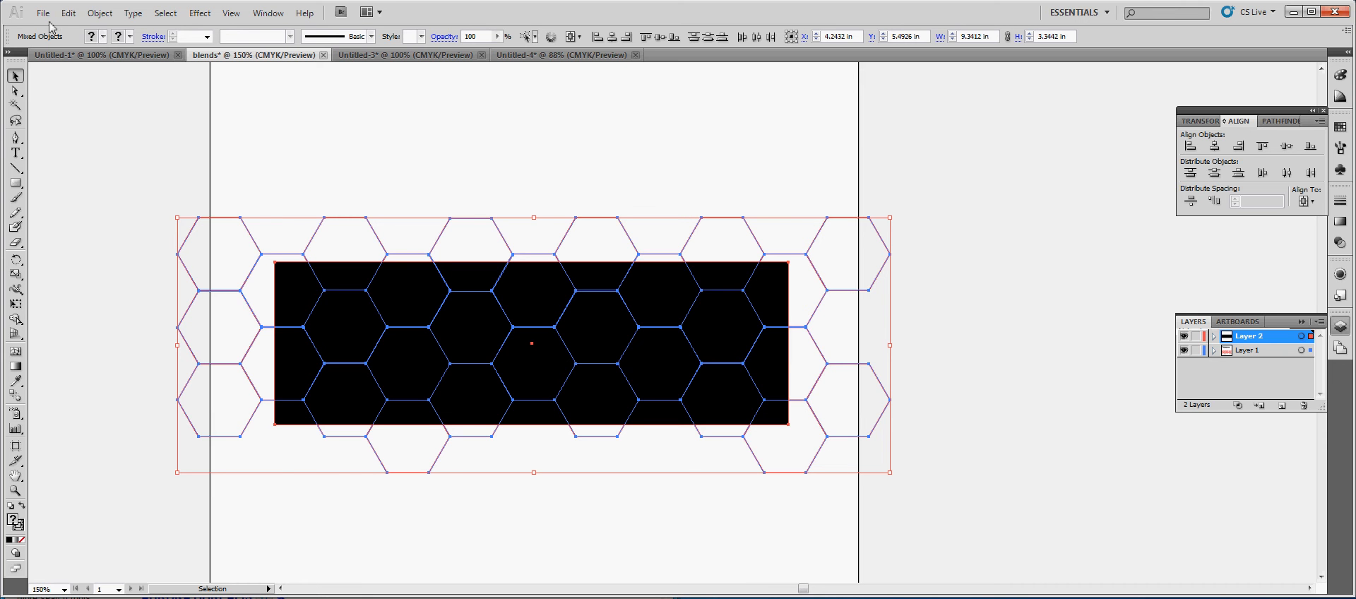
click(100, 12)
mouse_move(192, 299)
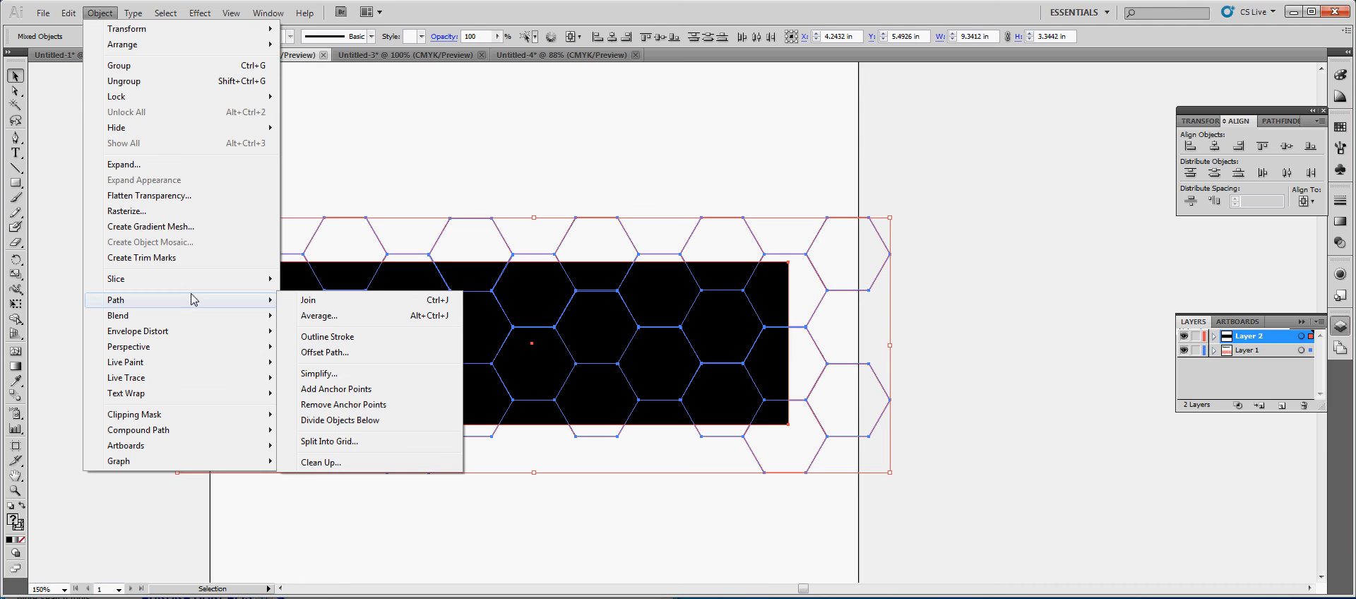
mouse_move(196, 418)
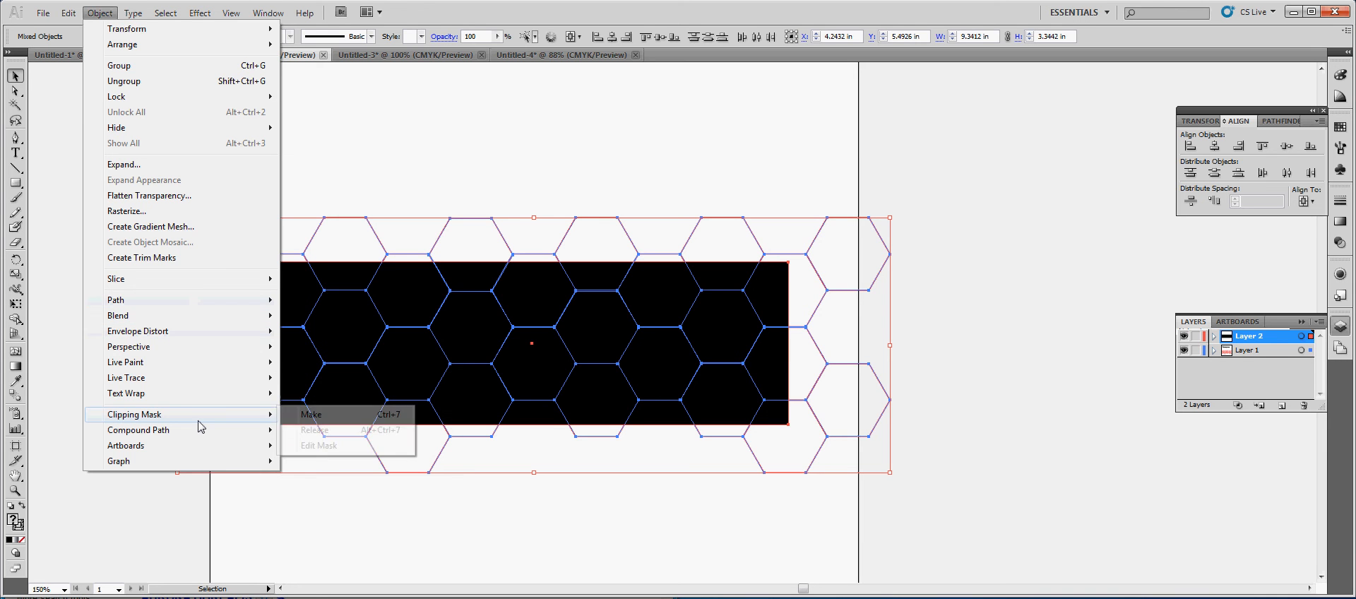
click(336, 415)
click(502, 511)
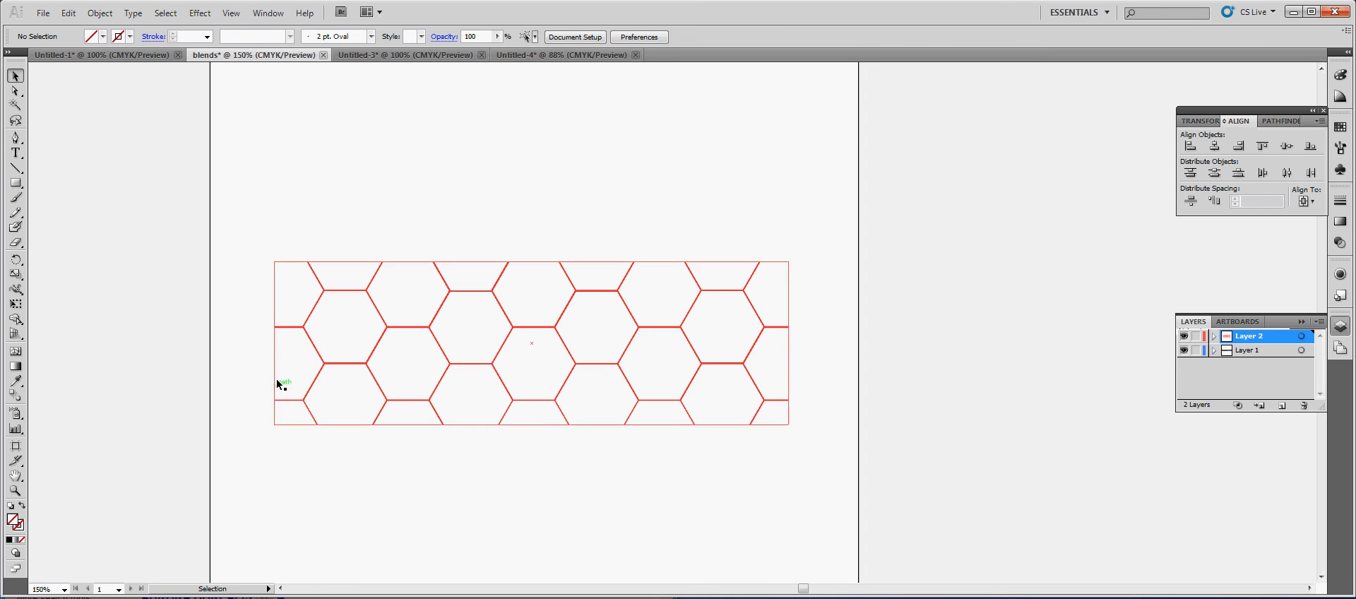
Release the rectangular clipping mask from the hexagon pattern and deselect everything
click(360, 264)
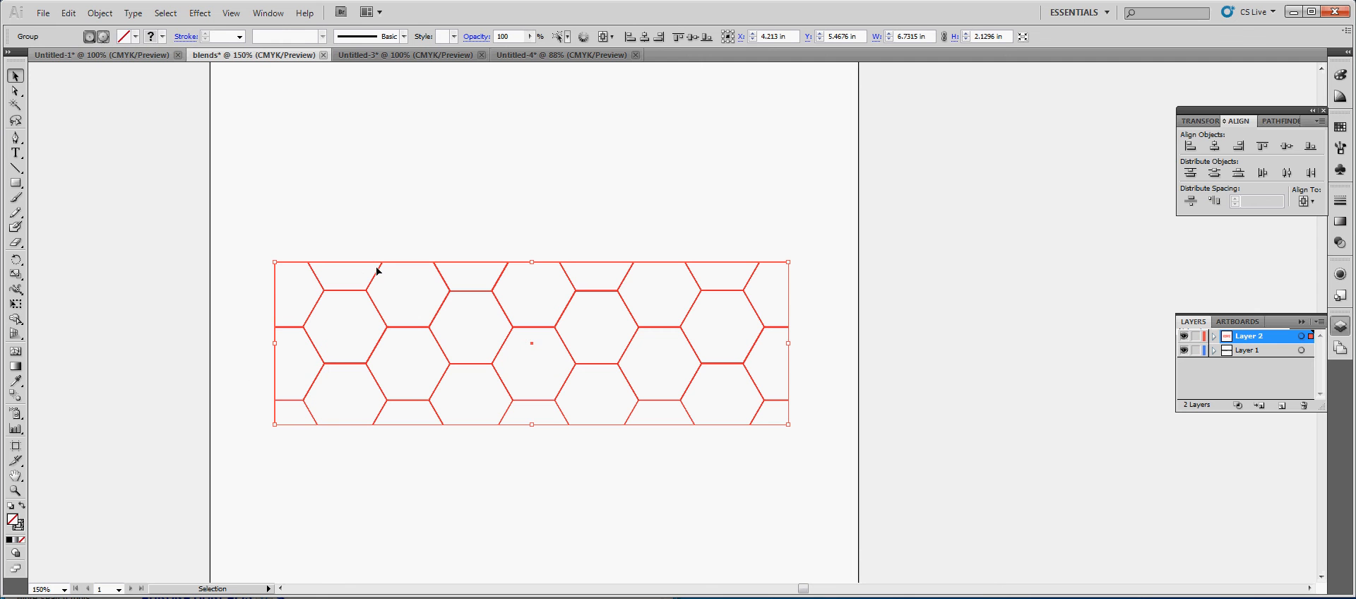
click(100, 13)
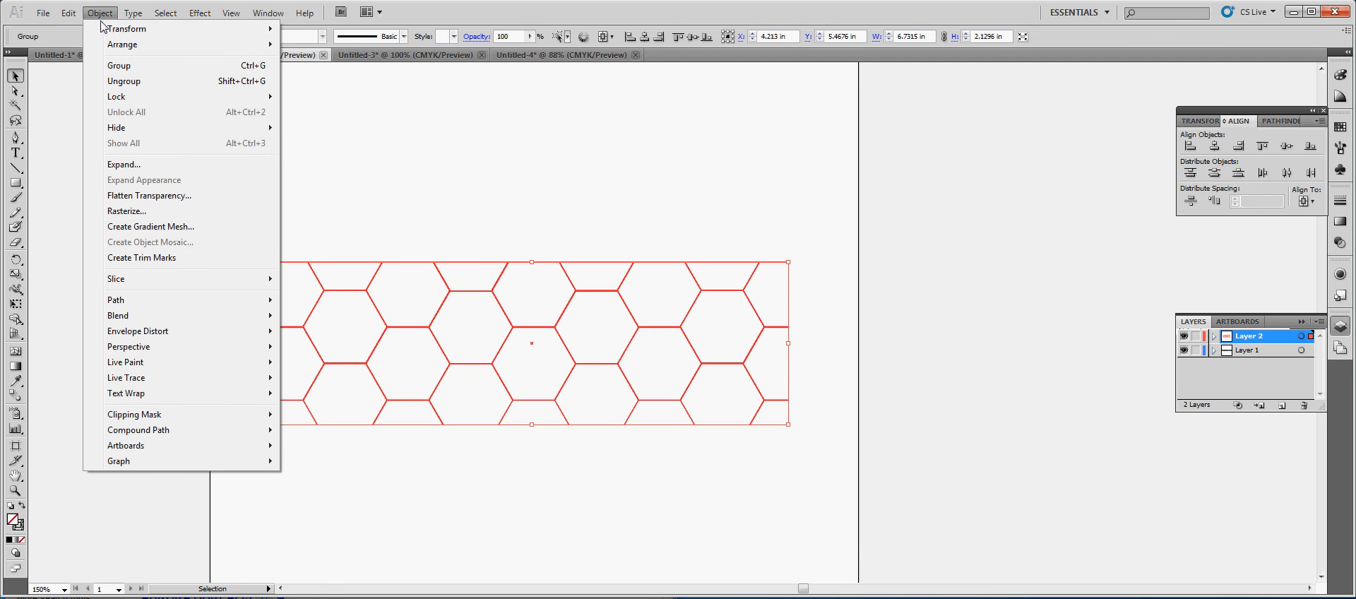
mouse_move(158, 415)
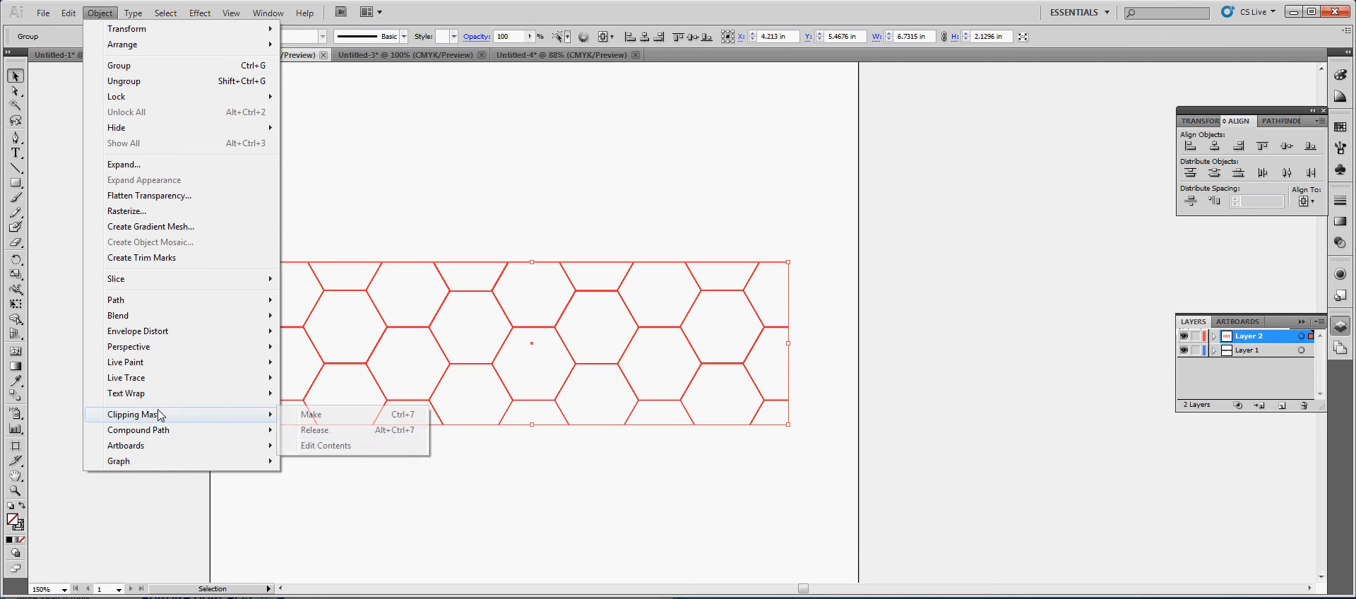
click(355, 430)
click(847, 494)
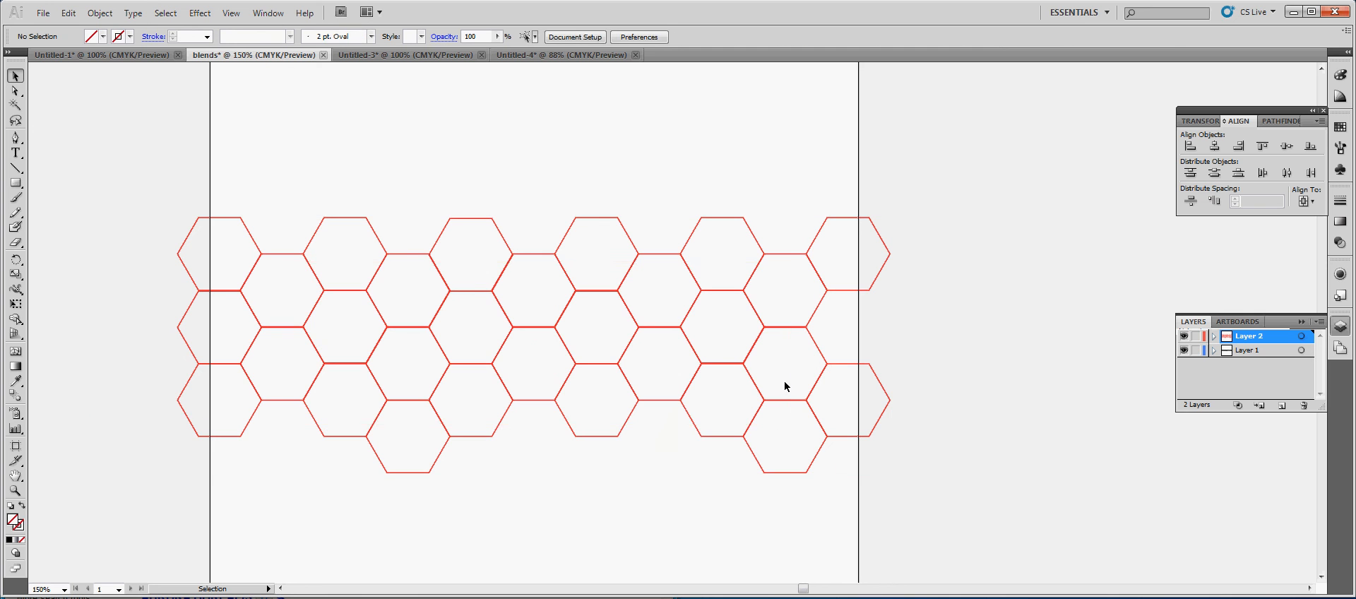
Fill the released rectangle with black and delete it from the hexagon pattern
click(791, 362)
click(92, 37)
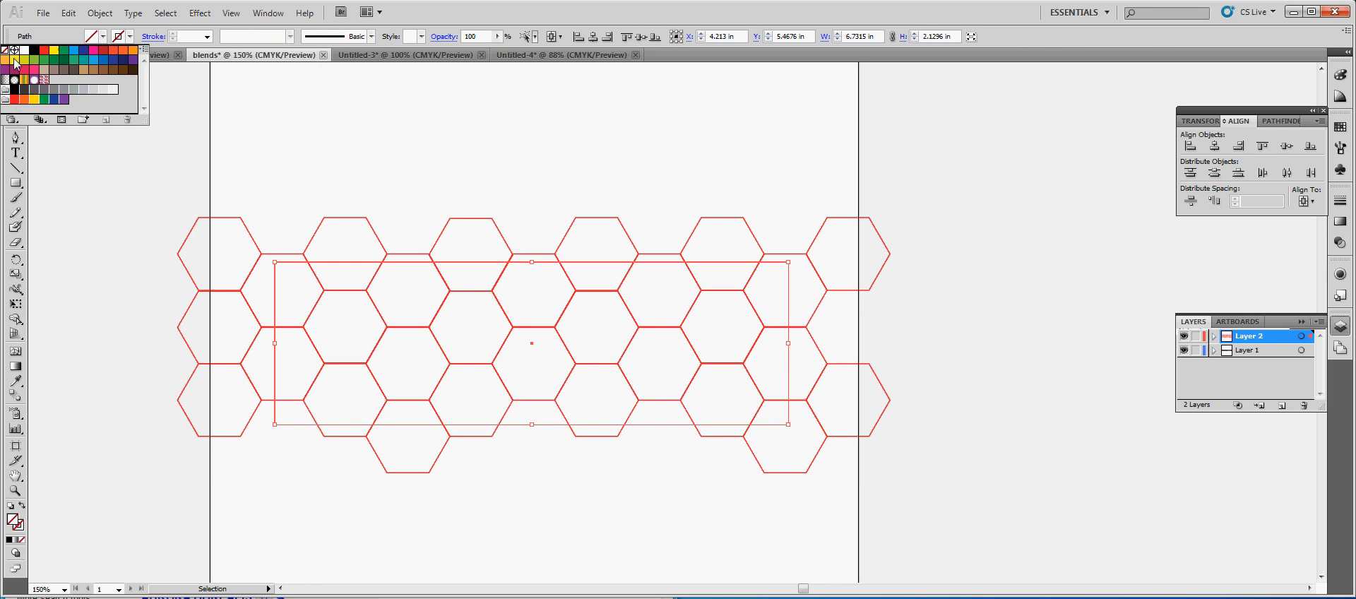
click(34, 50)
key(Delete)
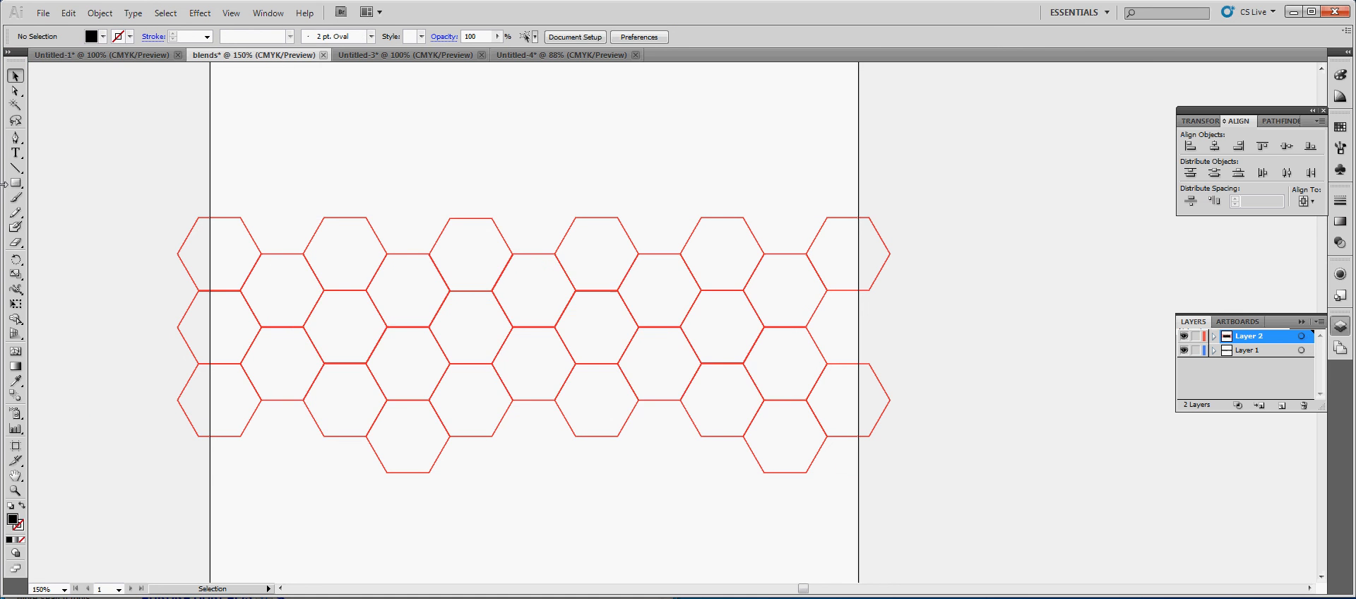
Draw a black five-pointed star about 3.03 by 2.88 in and position it over the middle of the hexagon pattern
drag(15, 183, 56, 215)
drag(15, 183, 87, 249)
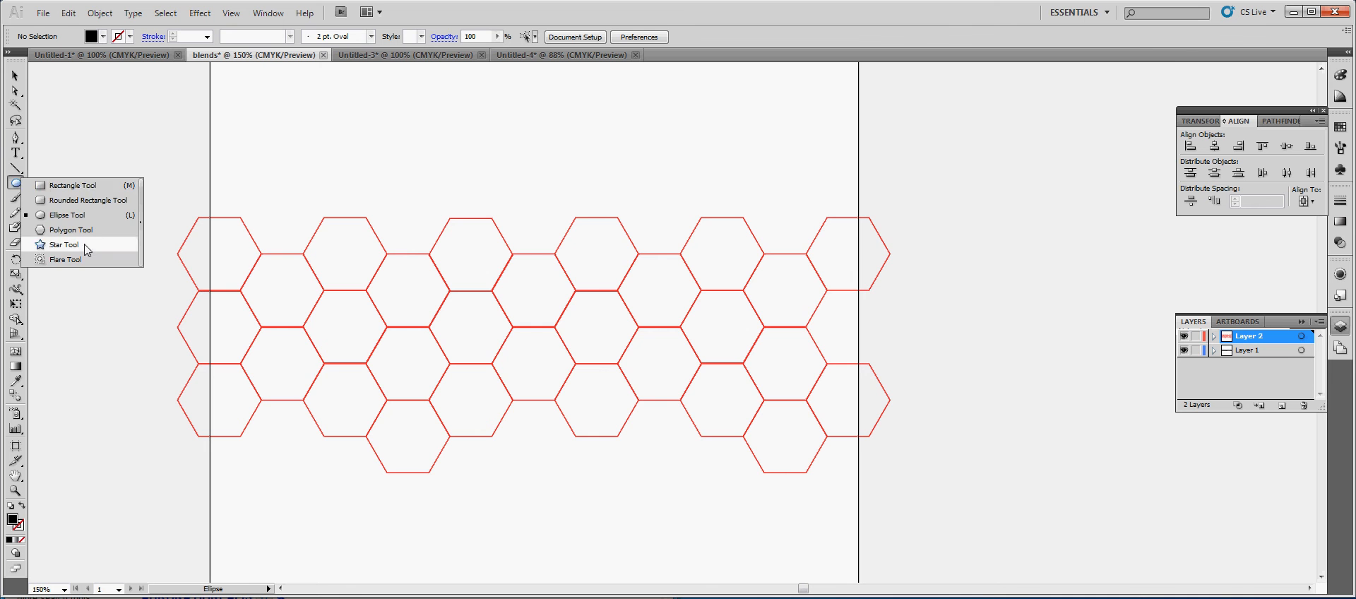
click(86, 248)
drag(534, 290, 545, 191)
click(16, 75)
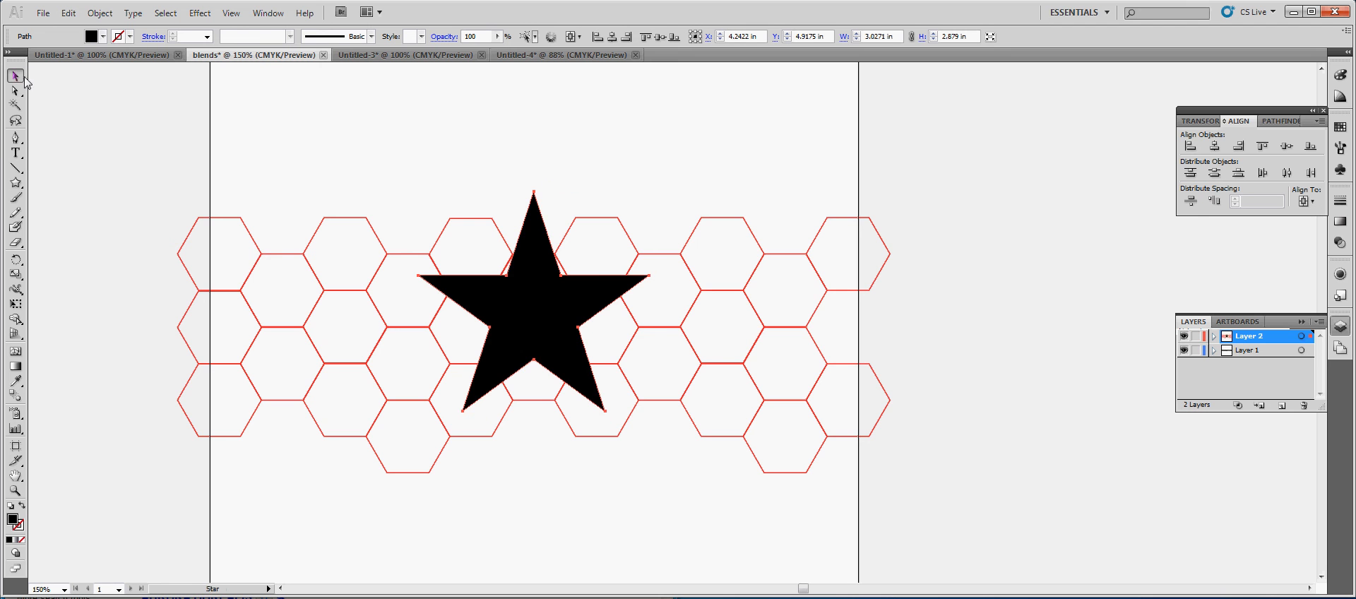
drag(546, 313, 588, 348)
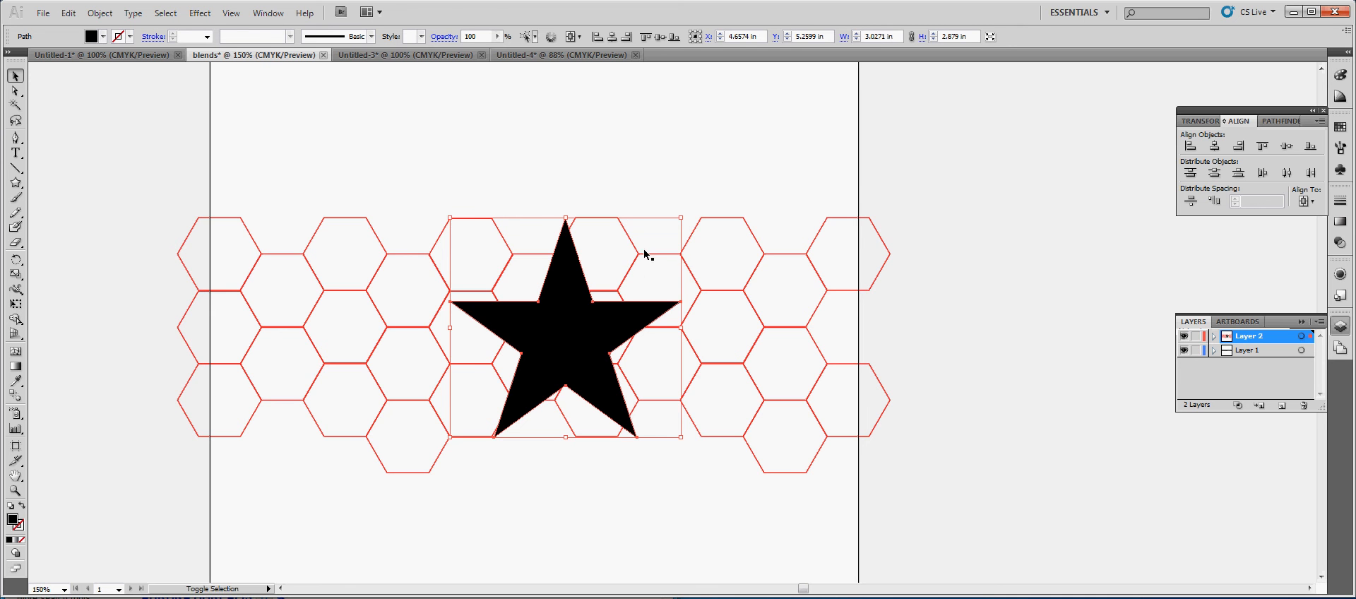
Clip the hexagon pattern to the star with a clipping mask and deselect the result
shift+click(683, 252)
click(100, 13)
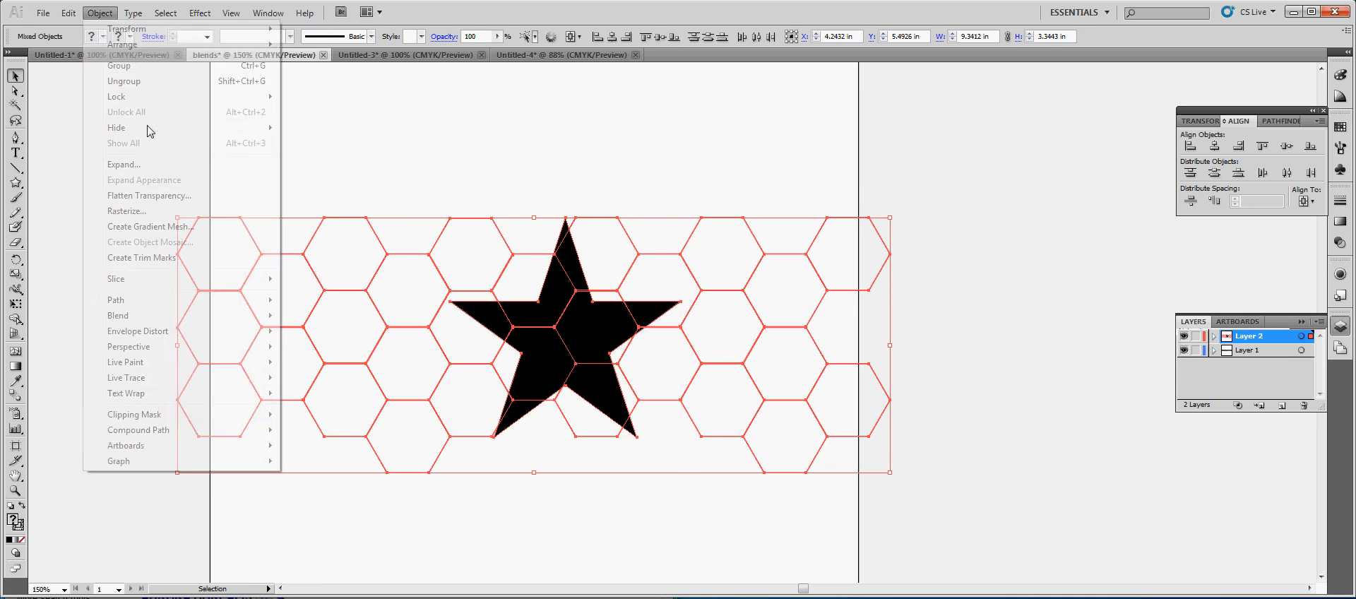
mouse_move(164, 421)
click(311, 421)
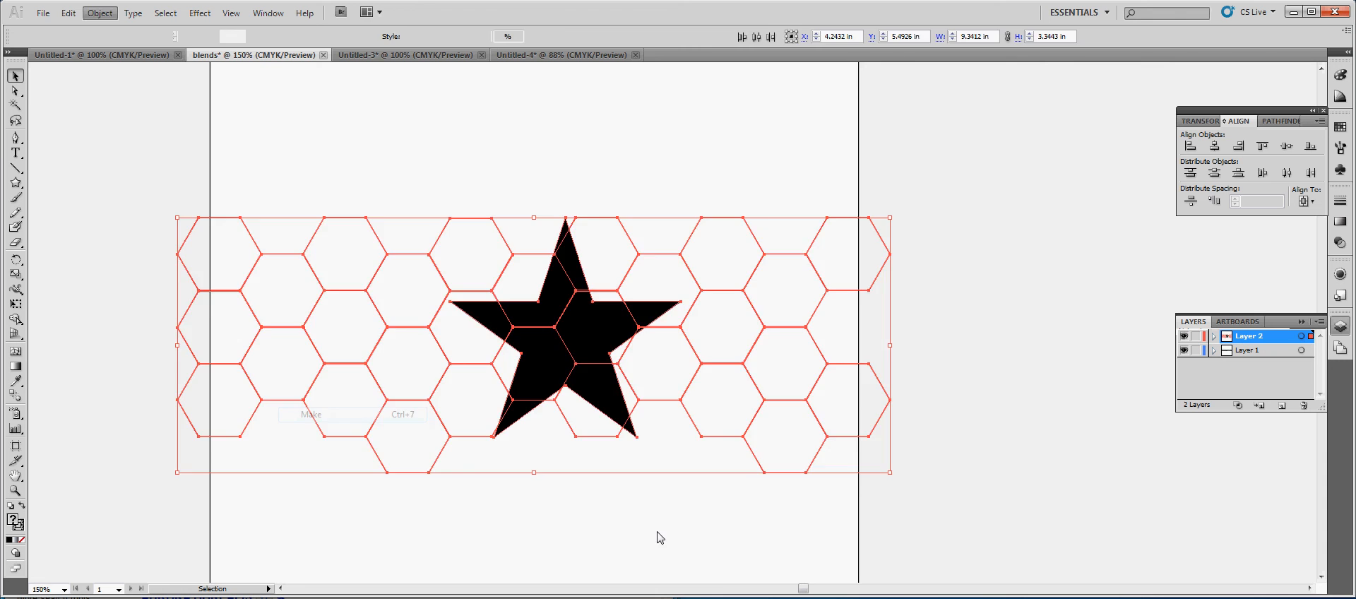
click(607, 501)
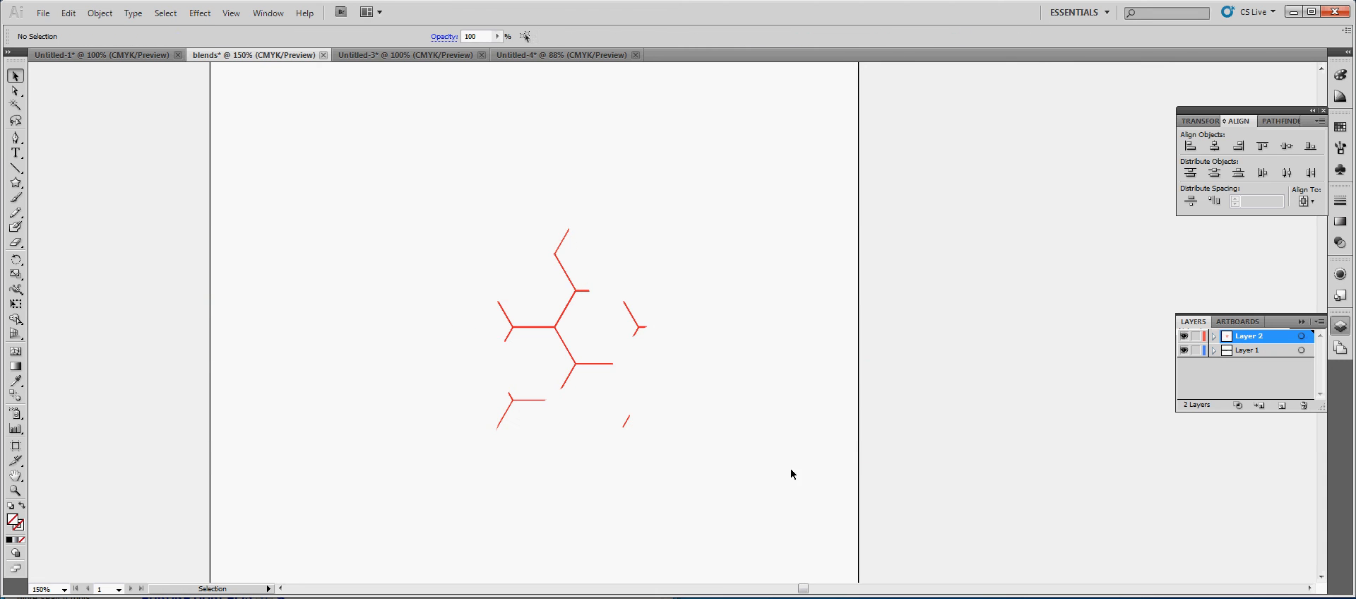
Isolate the hexagon group inside the star mask, scale it down to about 4.94 by 1.77 in, and leave the isolation
double_click(528, 324)
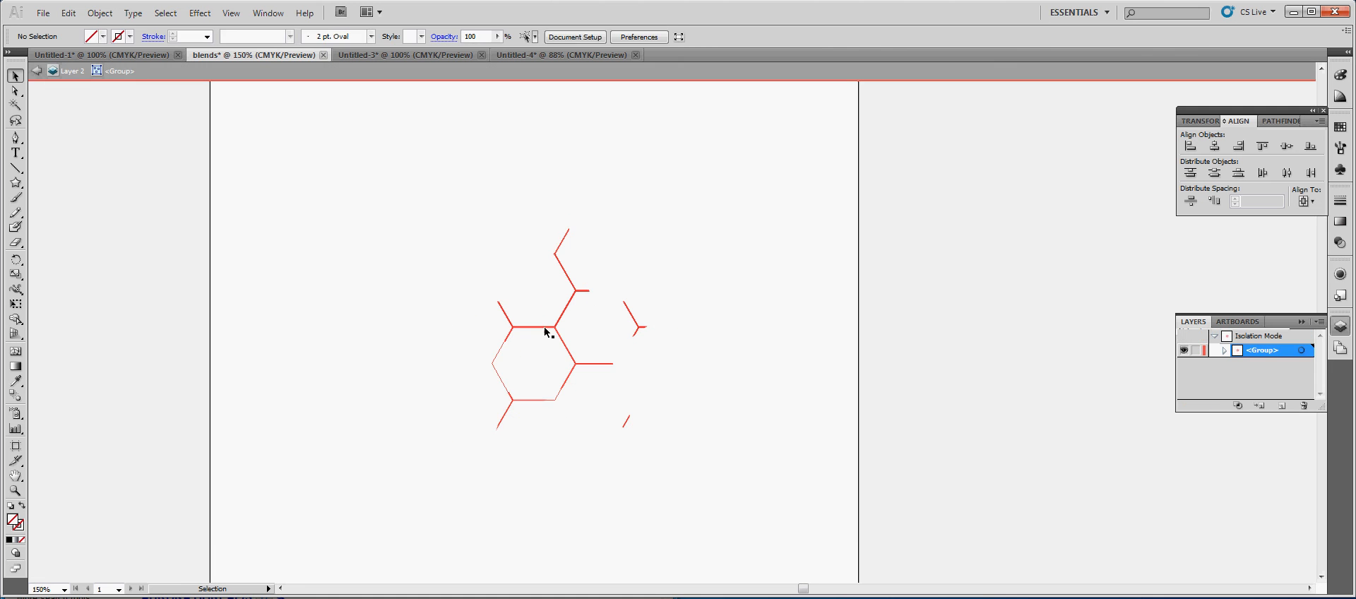
double_click(546, 327)
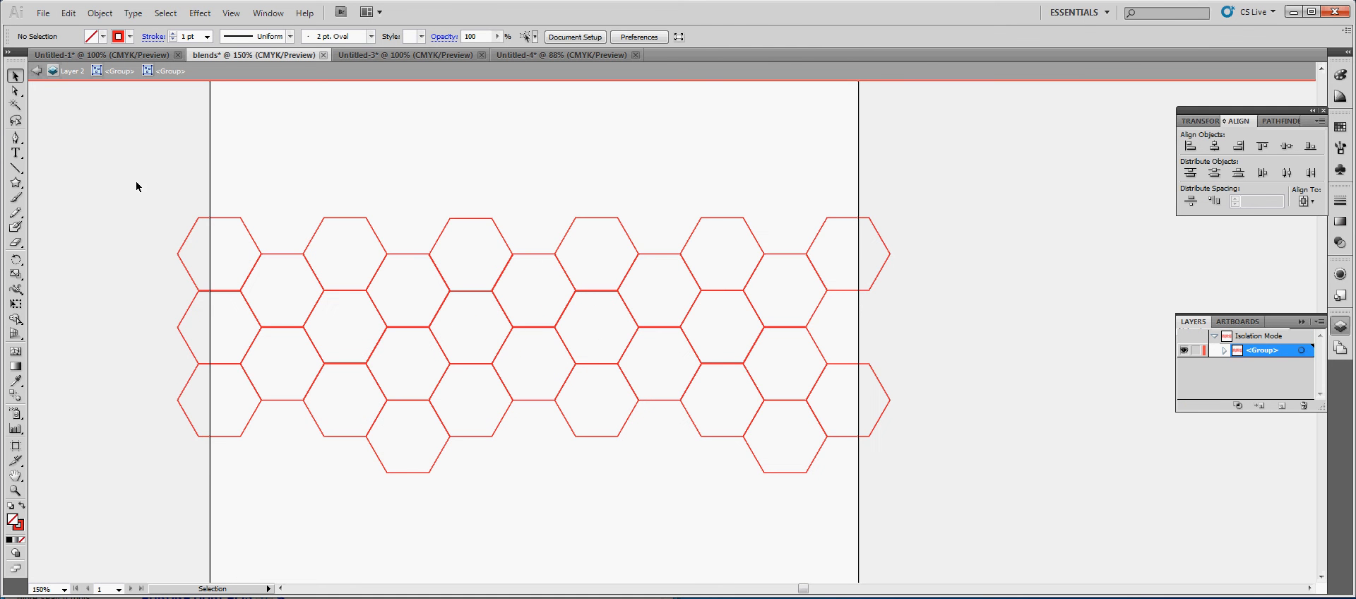
drag(137, 185, 650, 341)
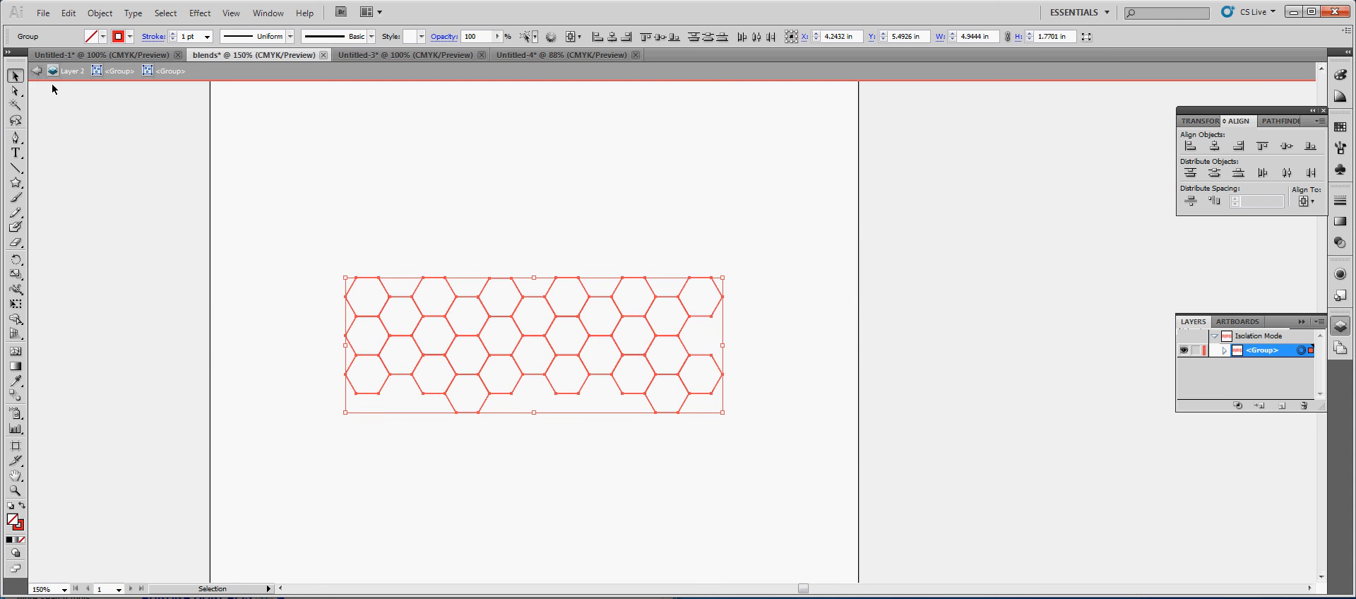
click(34, 72)
click(34, 71)
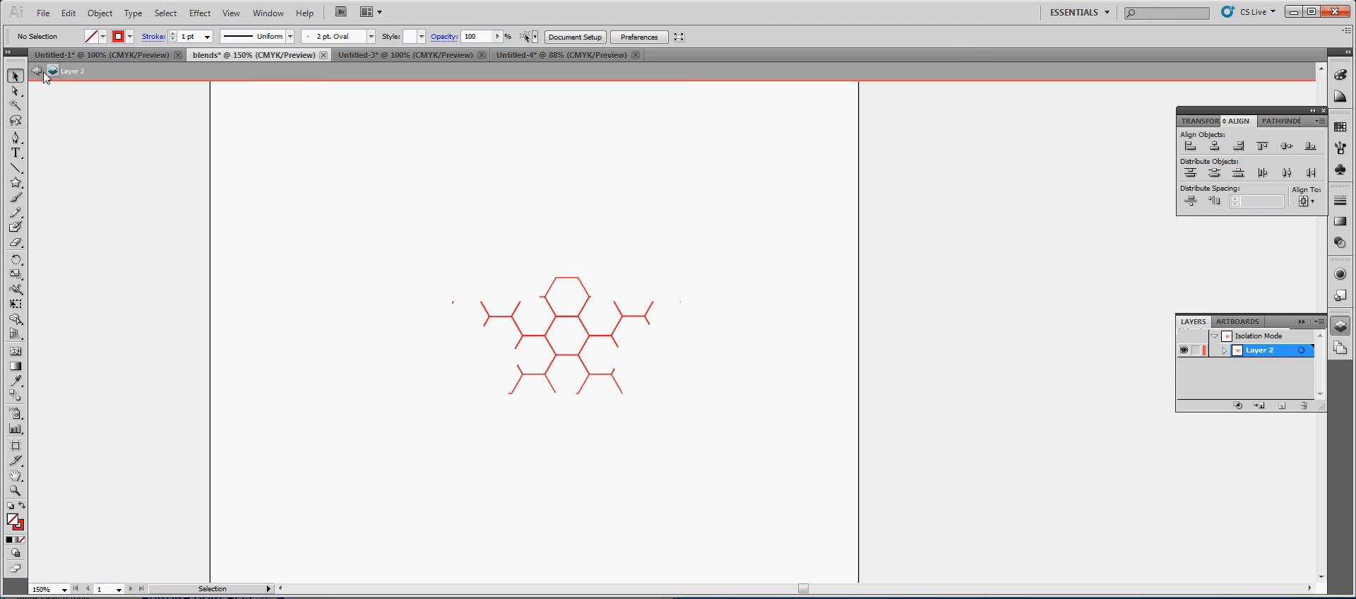
double_click(299, 84)
In the Shapebuilder document, draw a circle about 1.83 in across below the title and fill it with light blue
click(558, 55)
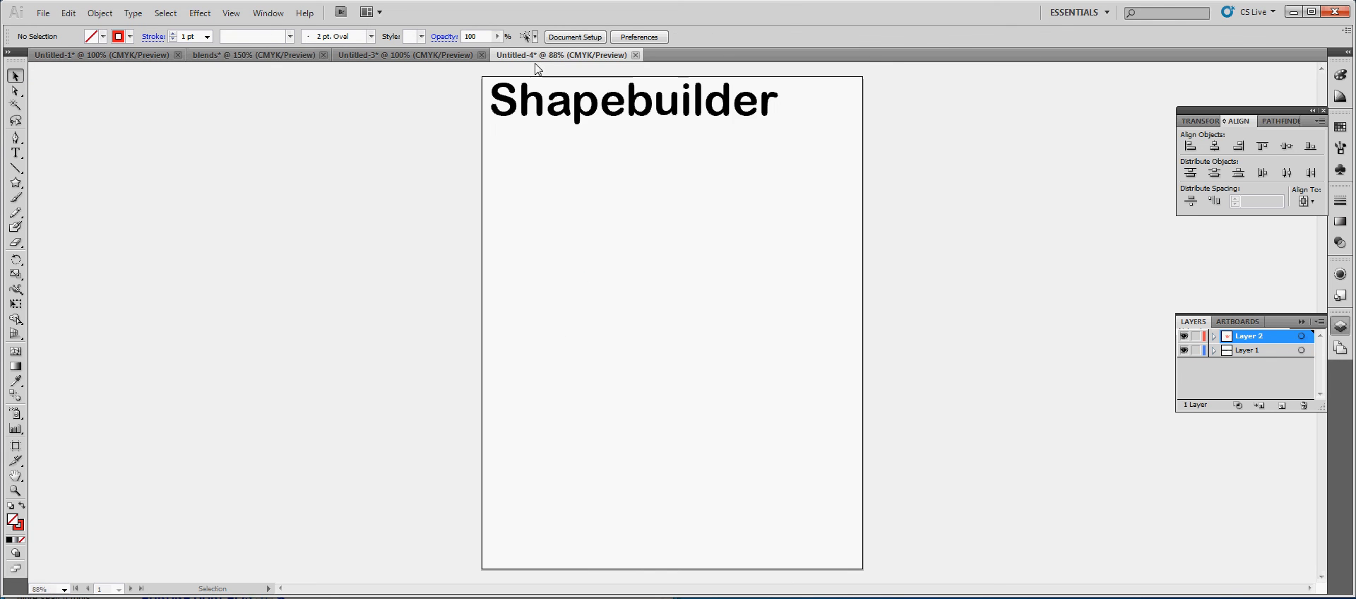
click(15, 183)
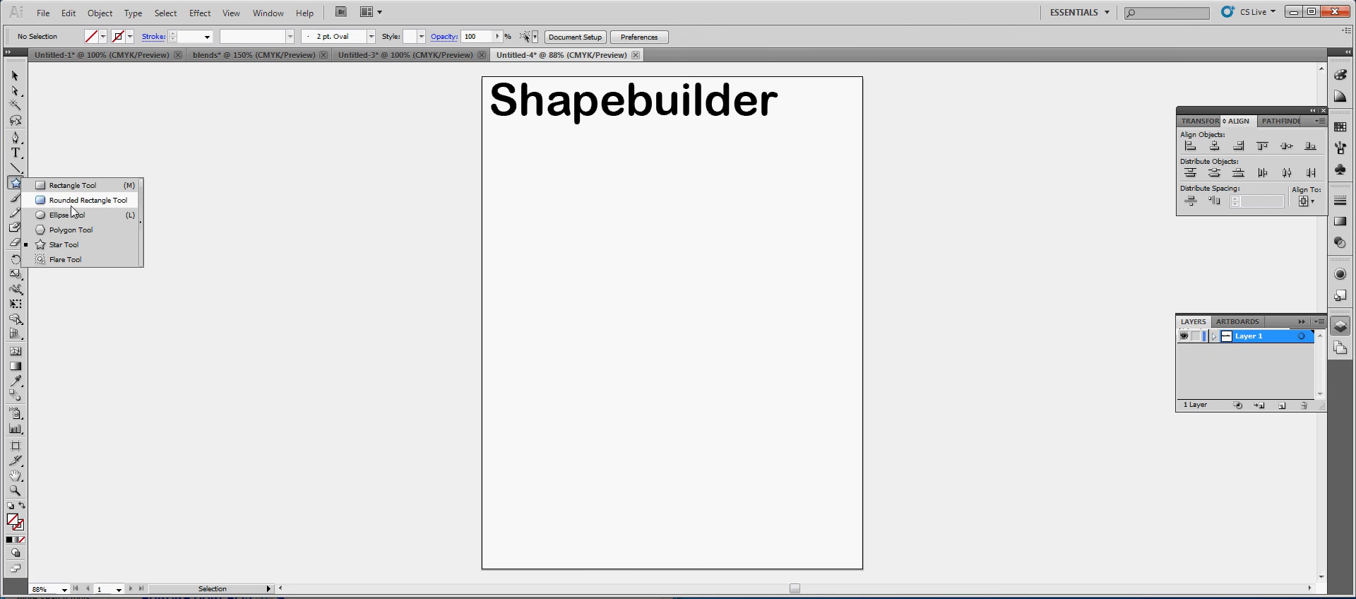
click(67, 215)
drag(563, 225, 576, 230)
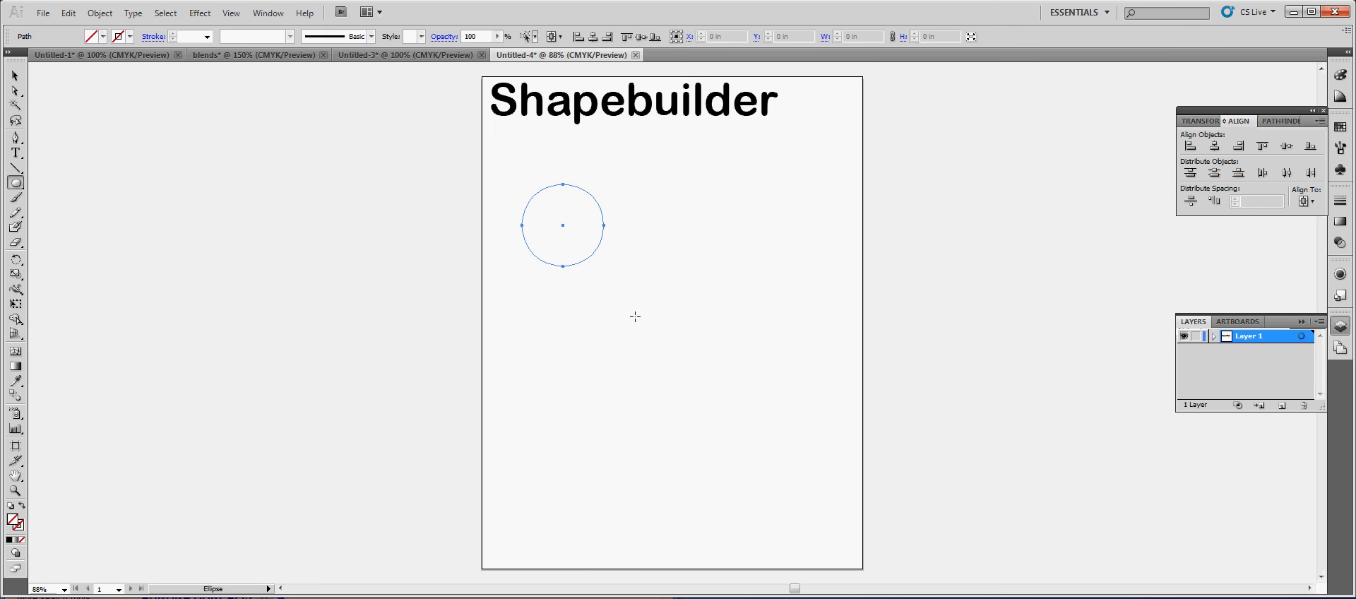
click(92, 36)
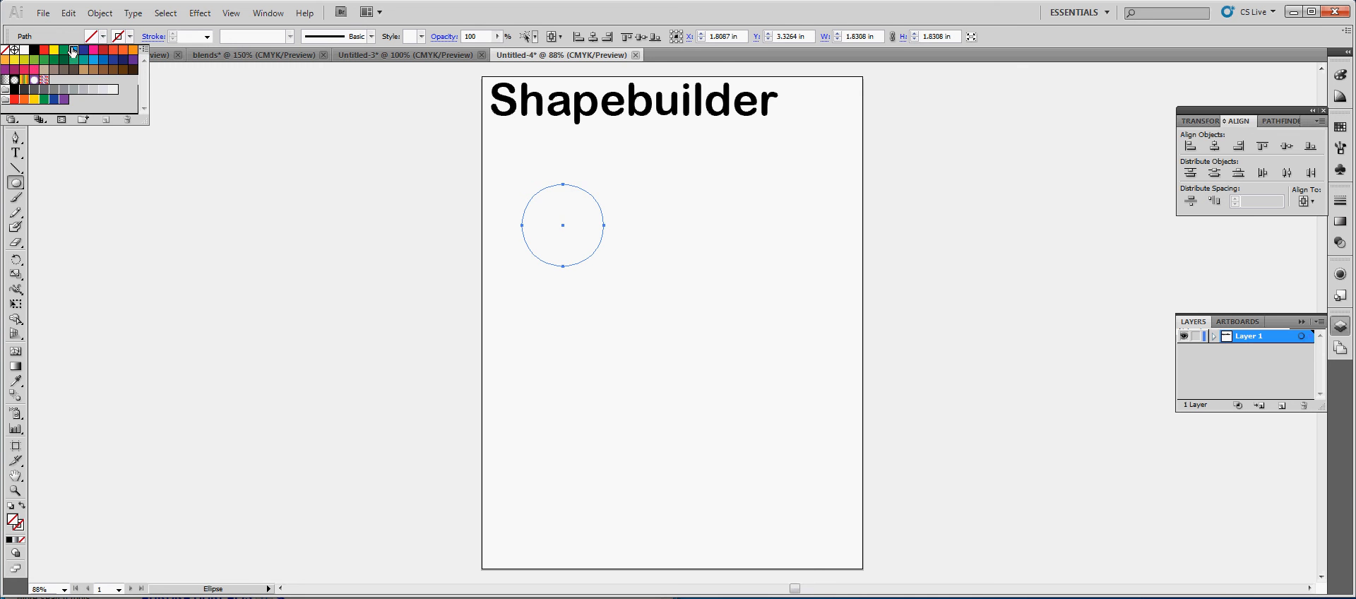
click(74, 50)
key(Escape)
Draw two larger blue circles, about 3 in and 5.08 in across, each overlapping the previous one diagonally downward
drag(609, 310, 542, 242)
click(692, 457)
key(Escape)
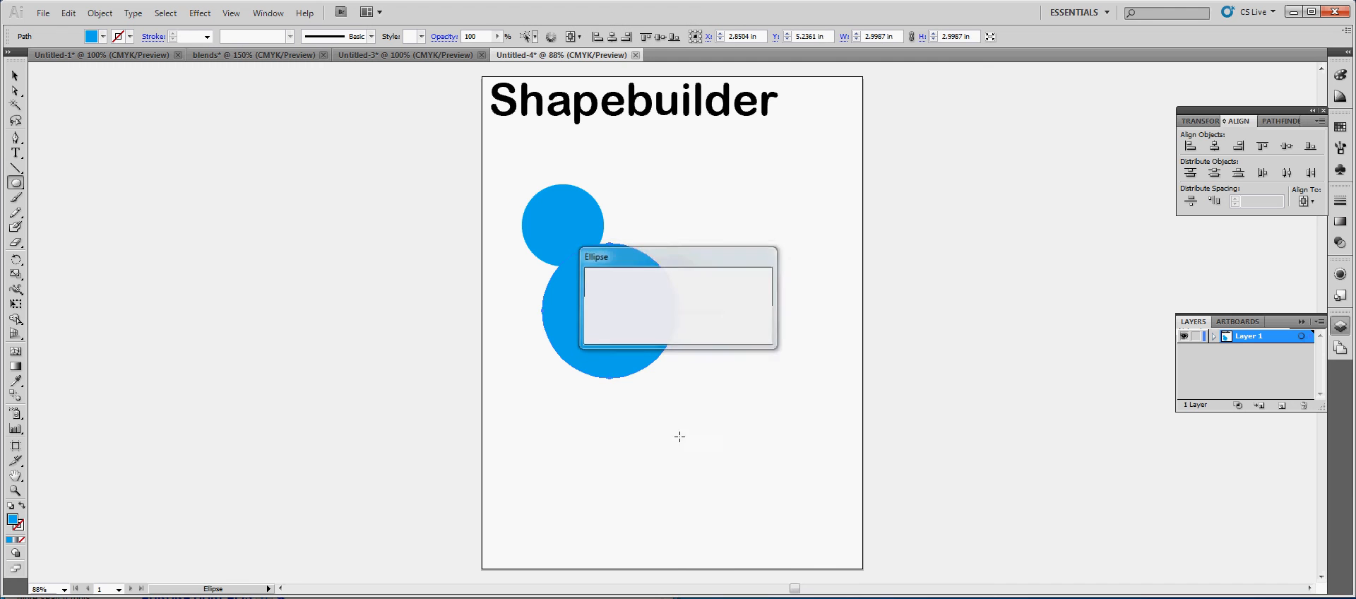
drag(677, 455, 628, 342)
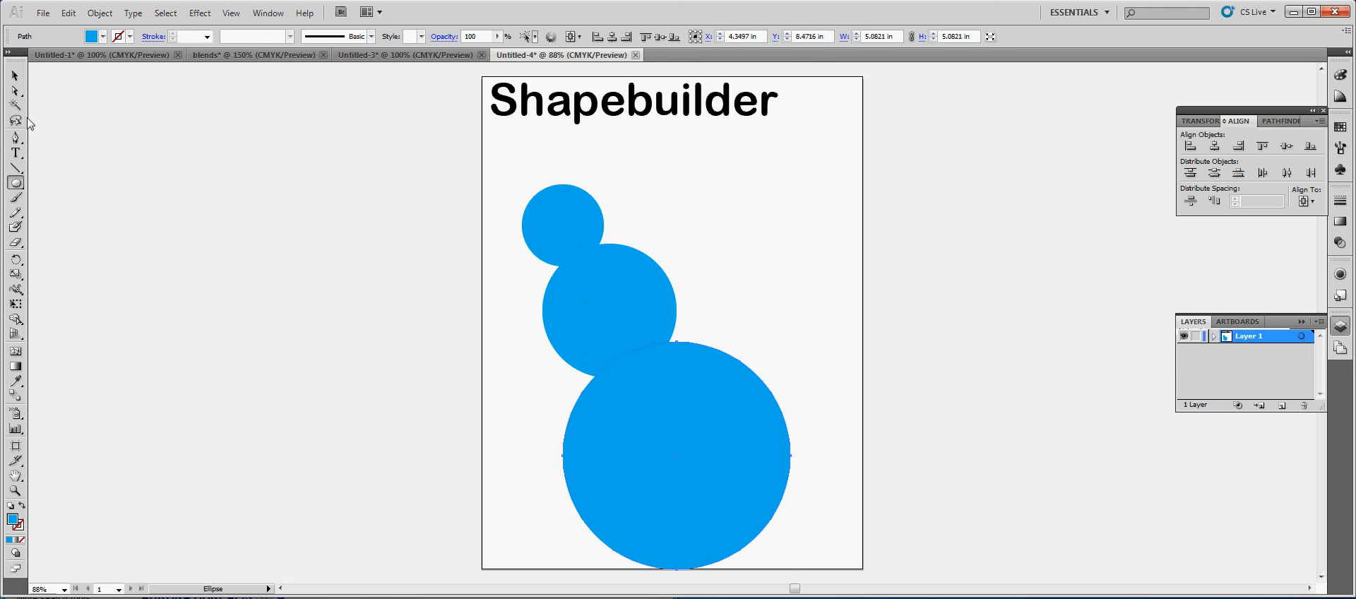
Select all three overlapping circles and change their fill to white
key(v)
shift+click(574, 317)
shift+click(561, 223)
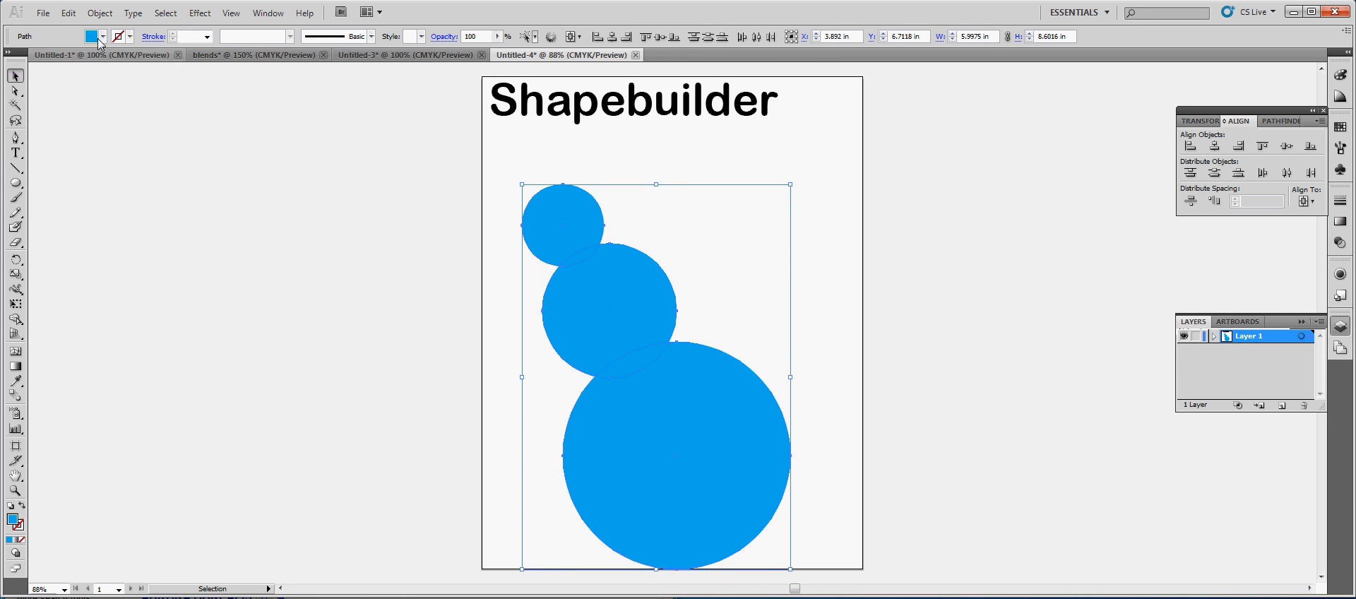
click(103, 36)
click(24, 51)
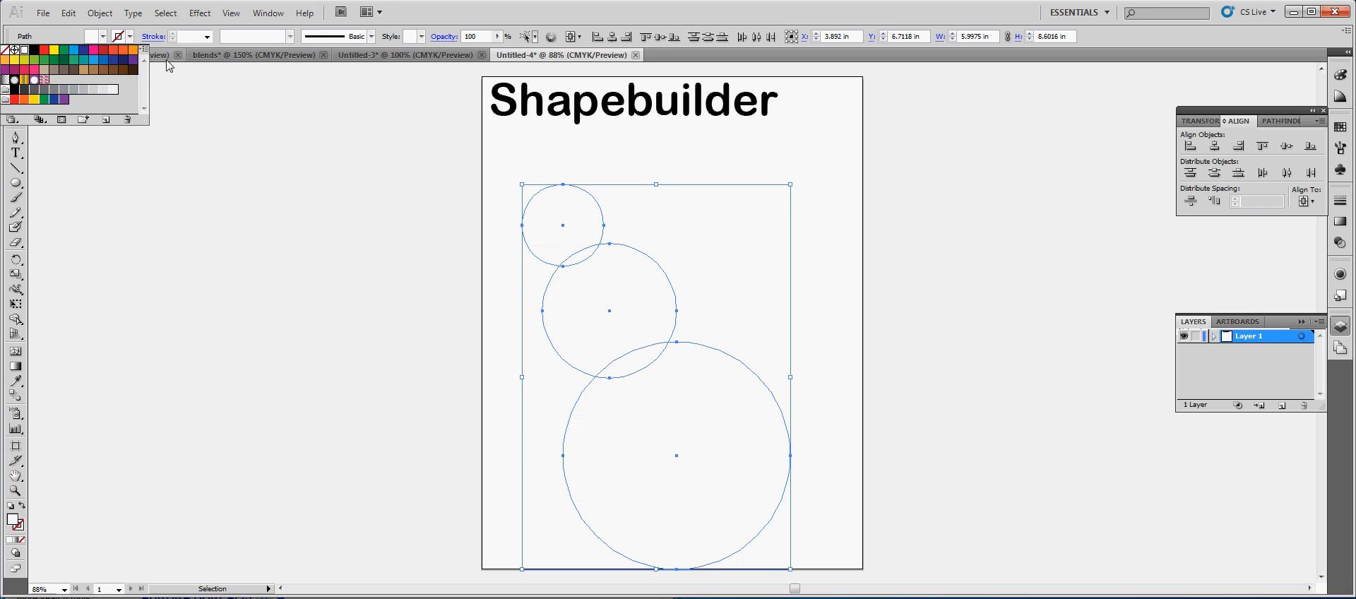
Give the three overlapping circles a black 1 pt stroke and deselect them
click(115, 37)
click(34, 51)
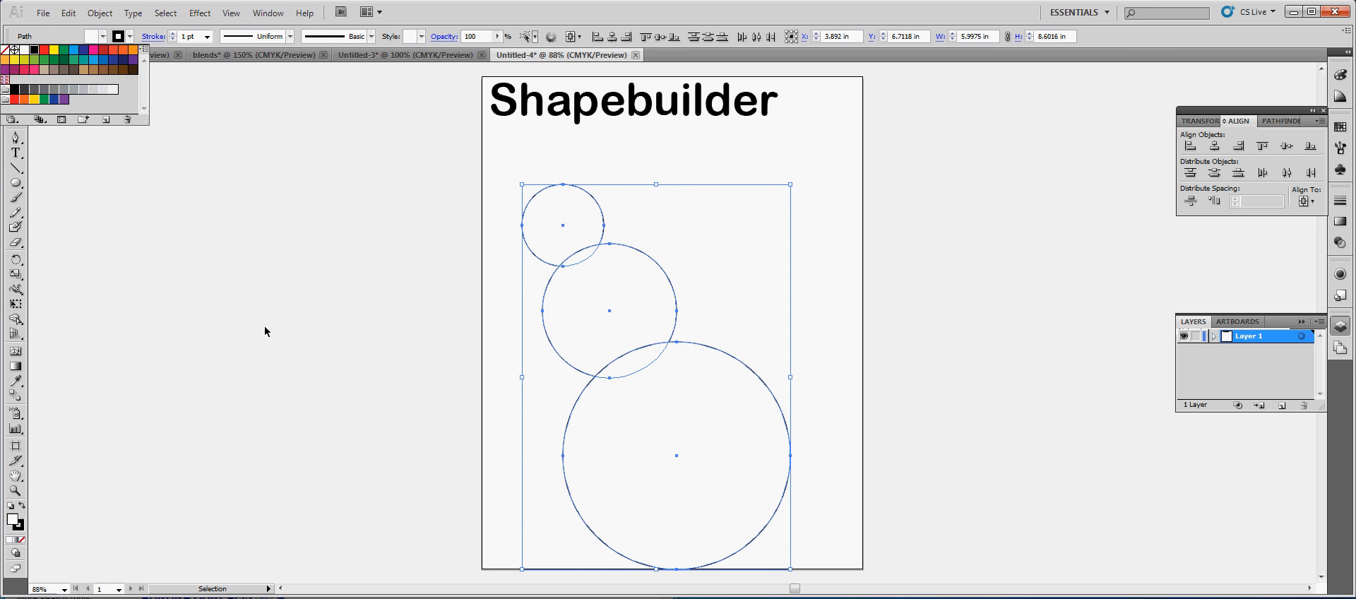
click(322, 388)
Select all three circles, rotate them together into an upright snowman stack, and centre the stack beneath the Shapebuilder title
click(642, 387)
shift+click(600, 311)
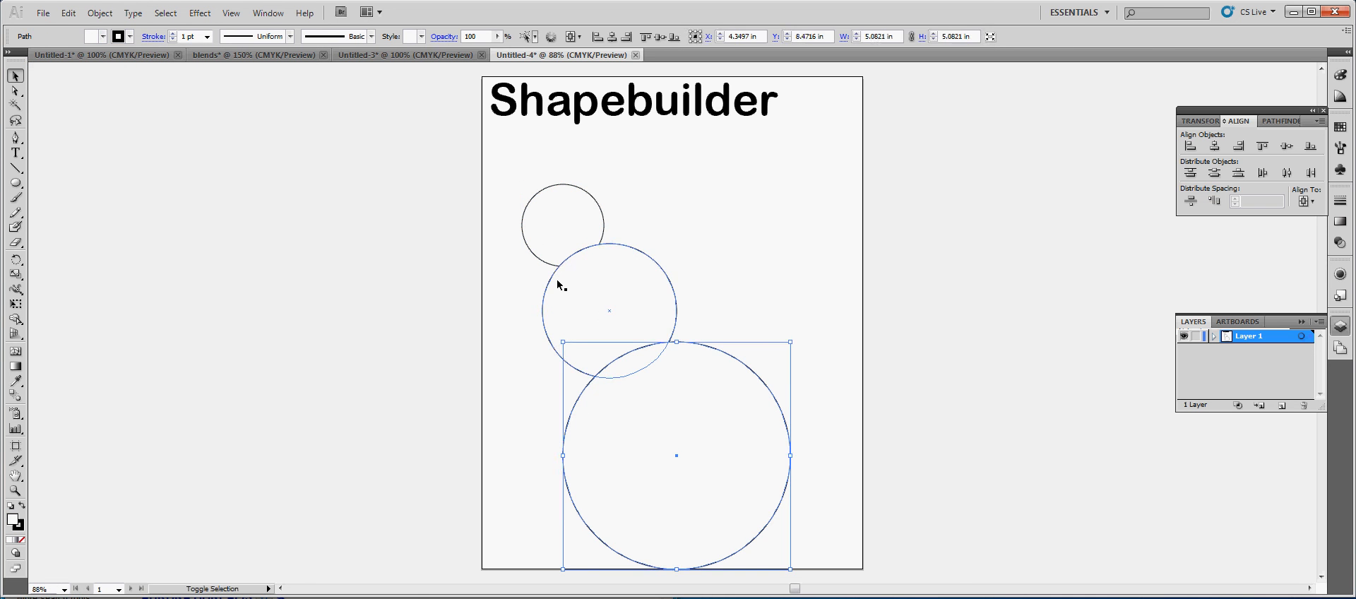
shift+click(556, 244)
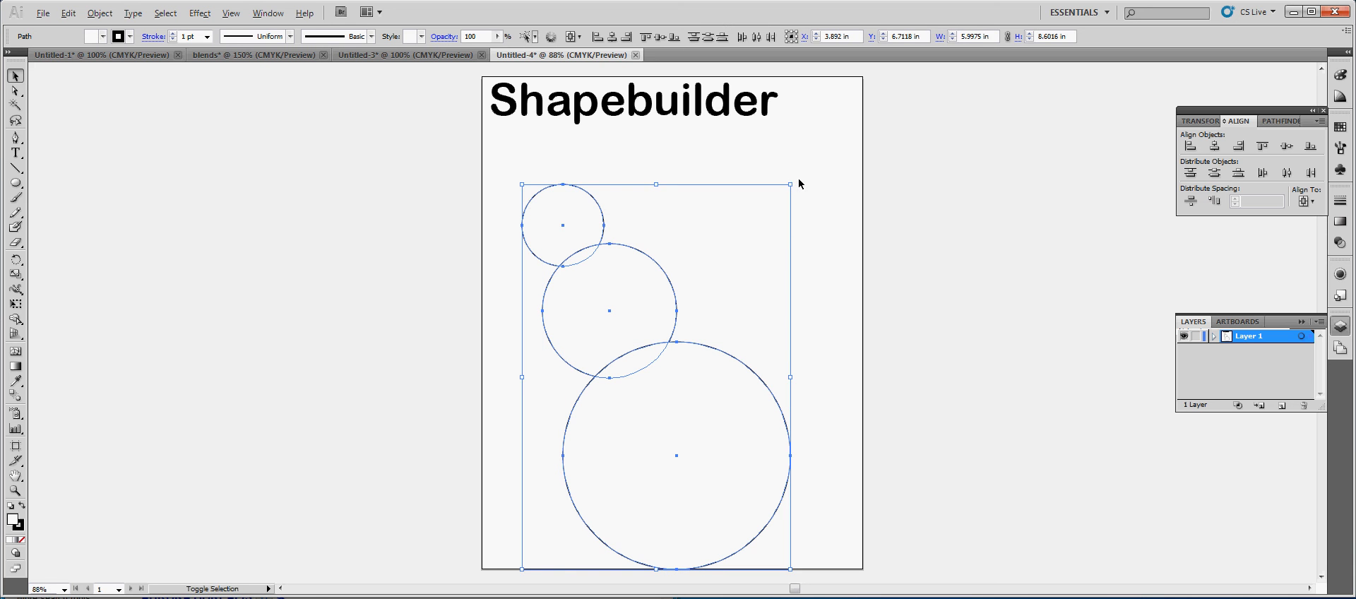
key(ctrl+shift+b)
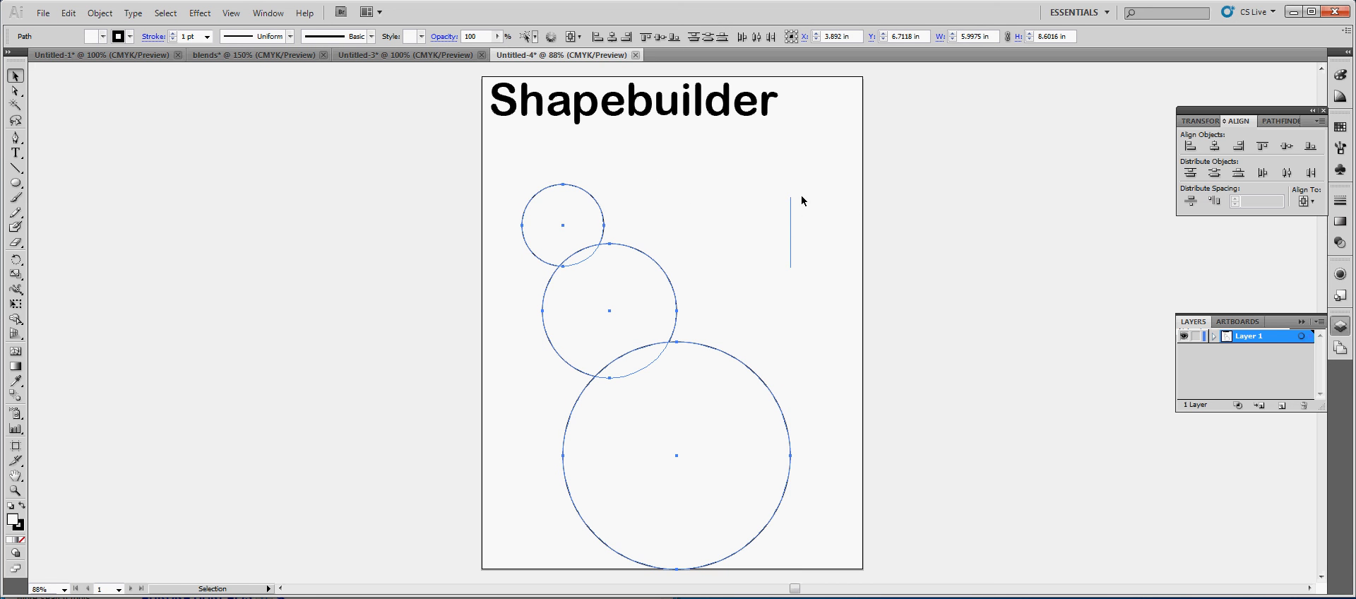
drag(797, 185, 875, 256)
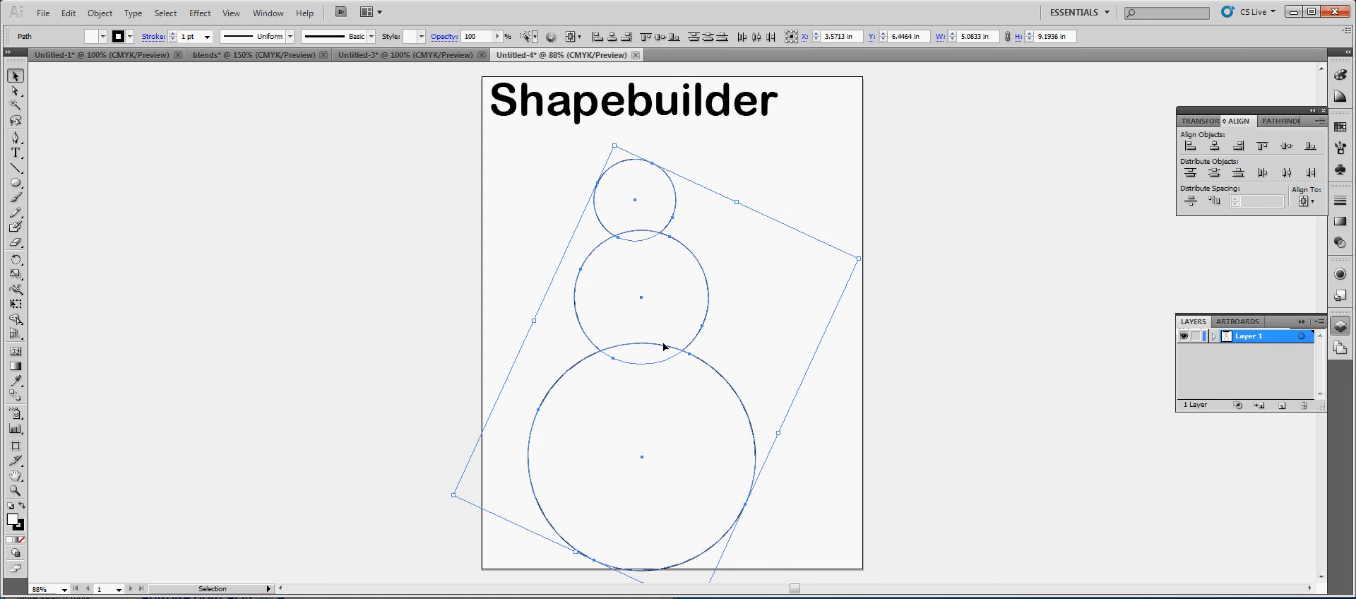
drag(663, 344, 684, 319)
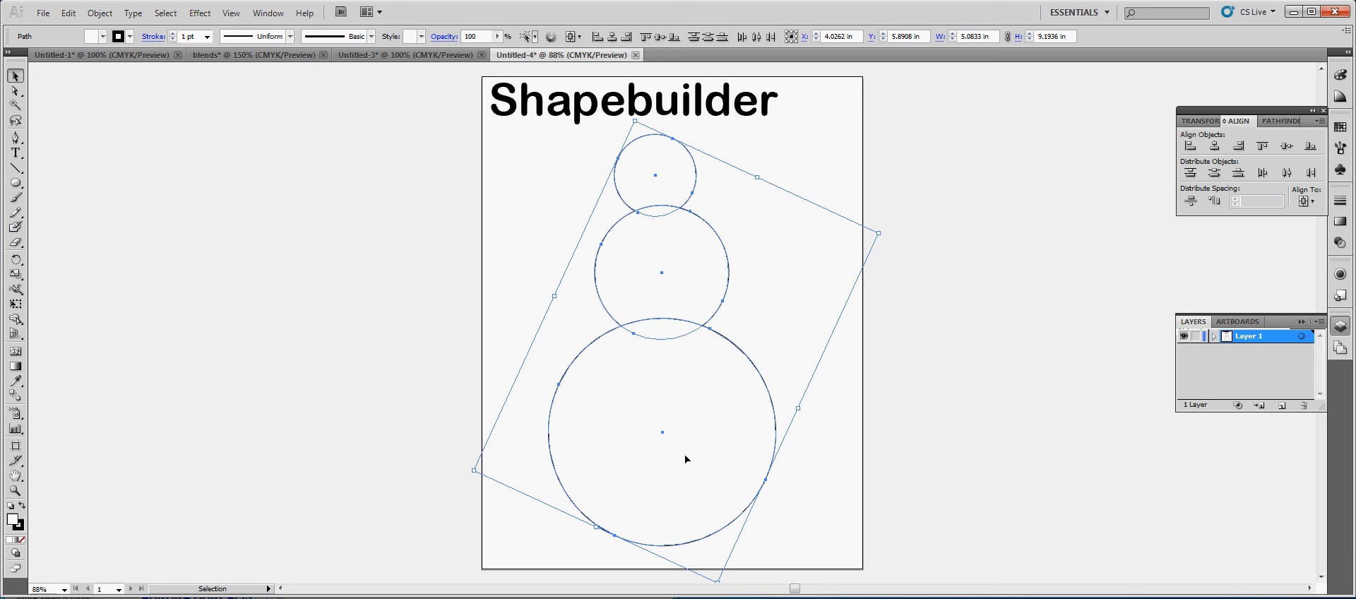
Merge the three stacked circles into a single snowman outline with the Shape Builder tool and deselect it
click(14, 320)
mouse_move(662, 167)
mouse_down()
mouse_move(661, 478)
mouse_move(677, 471)
mouse_move(646, 471)
mouse_move(784, 465)
mouse_move(624, 473)
mouse_move(686, 460)
mouse_move(661, 473)
mouse_move(670, 502)
mouse_up()
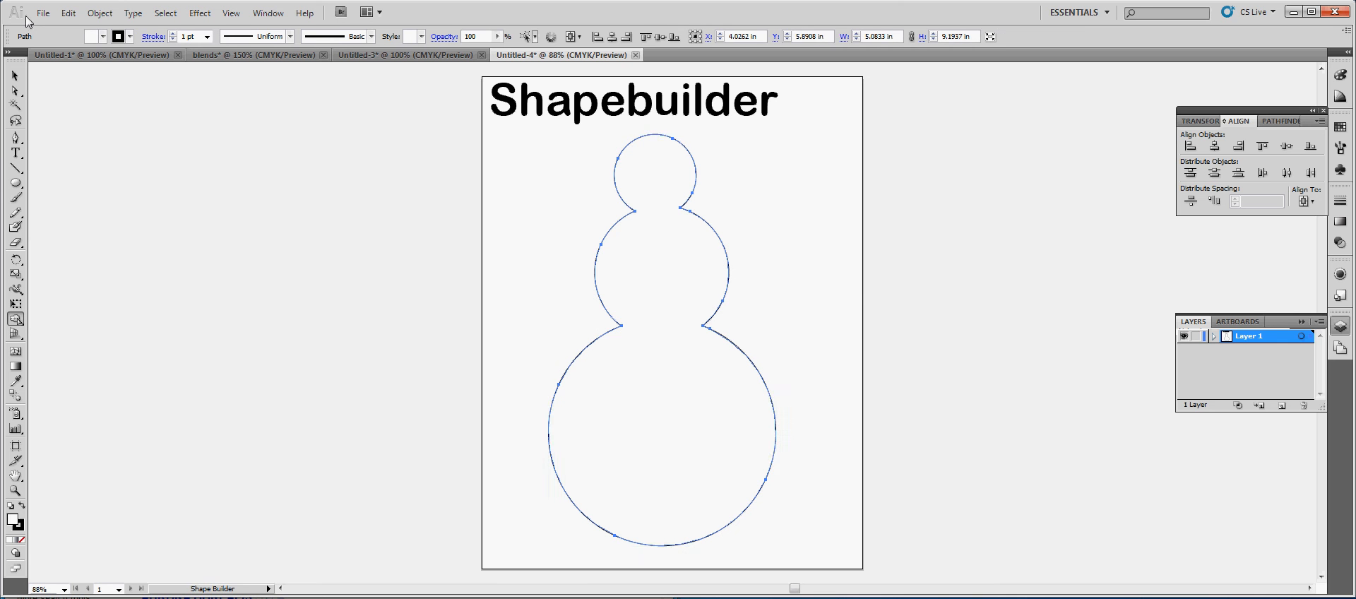
click(18, 75)
click(302, 279)
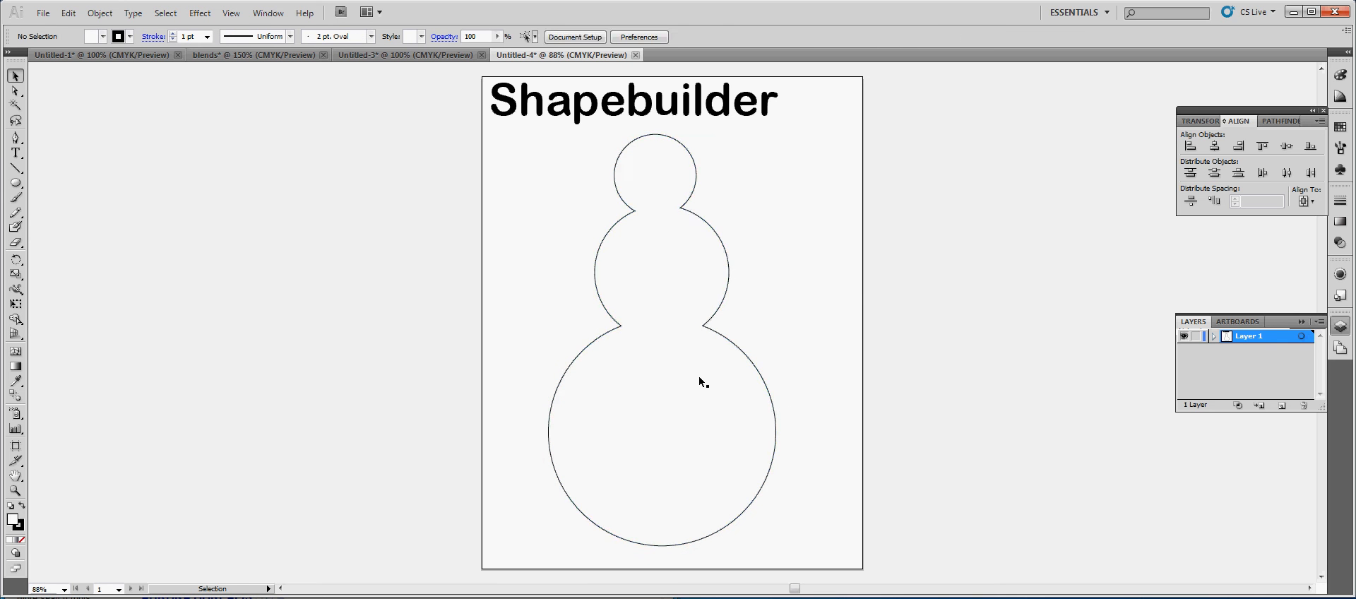
Scale the merged snowman outline down to about 2.54 by 4.59 in
click(717, 375)
drag(779, 550, 722, 447)
click(833, 505)
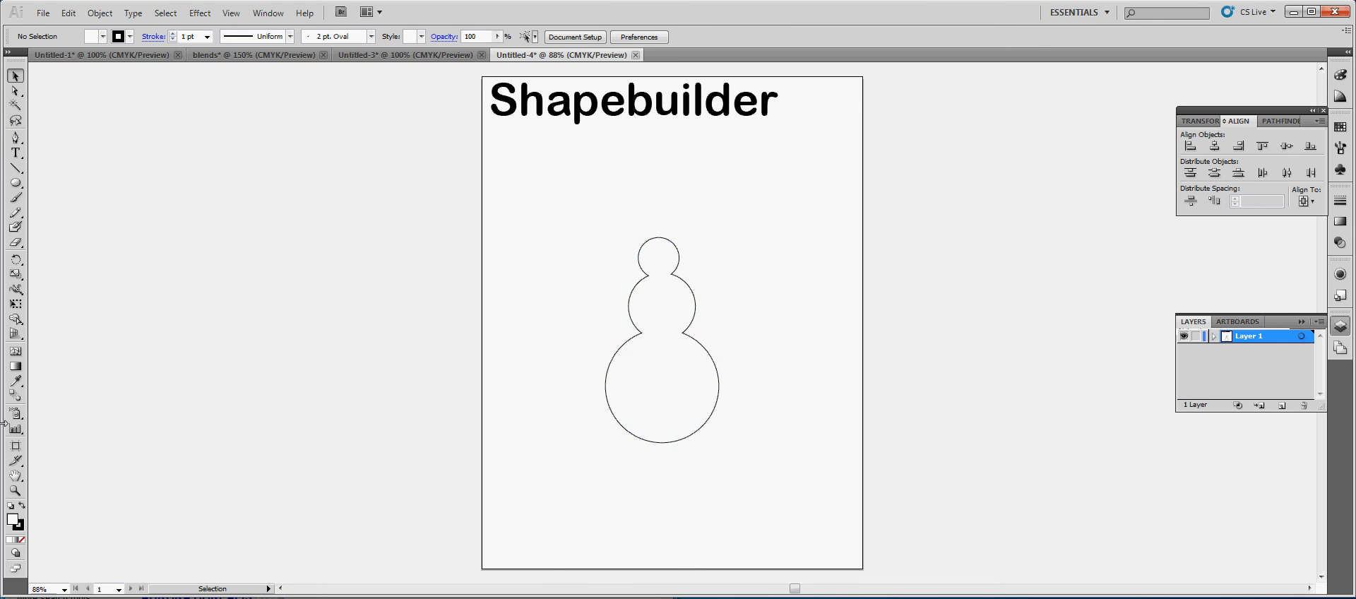
click(14, 490)
click(561, 202)
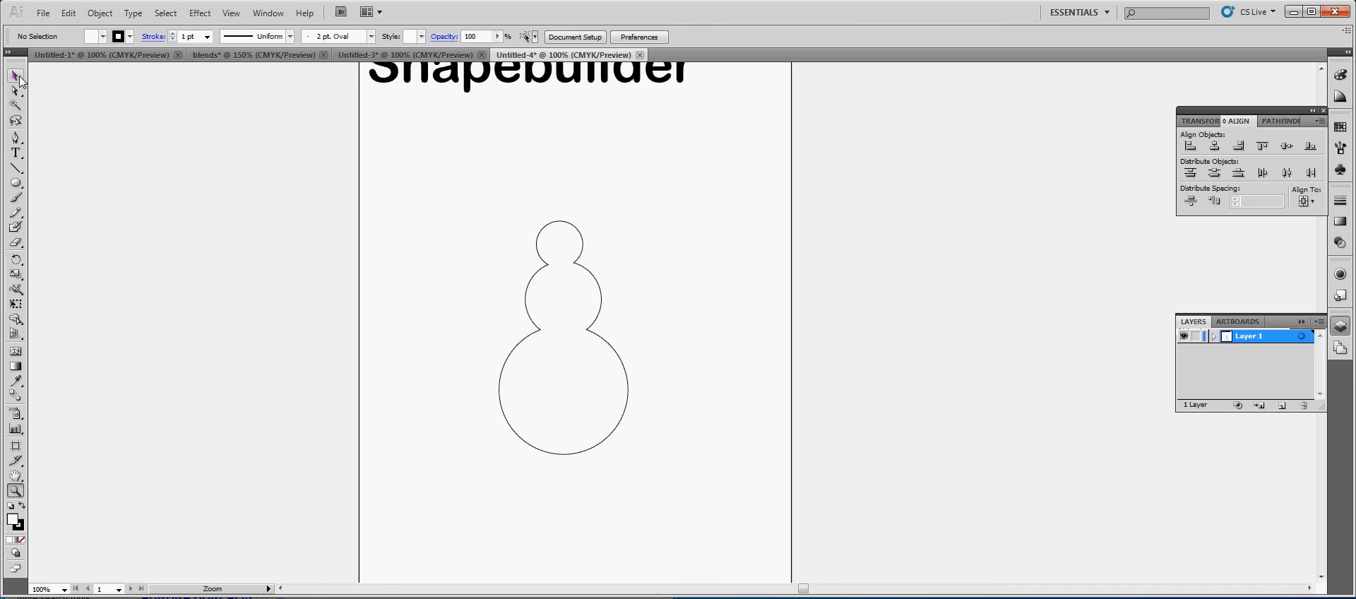
click(17, 77)
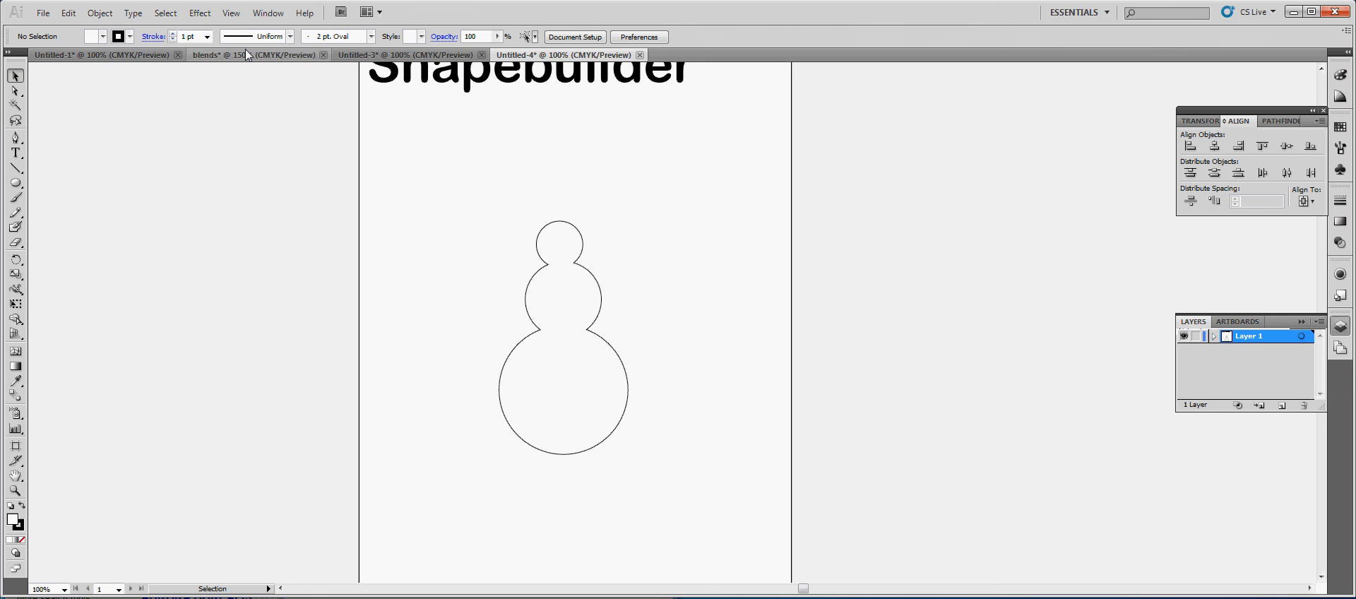
Check the Shape Builder sample in the Untitled-1 document and delete the snowman outline from the Shapebuilder document
click(599, 335)
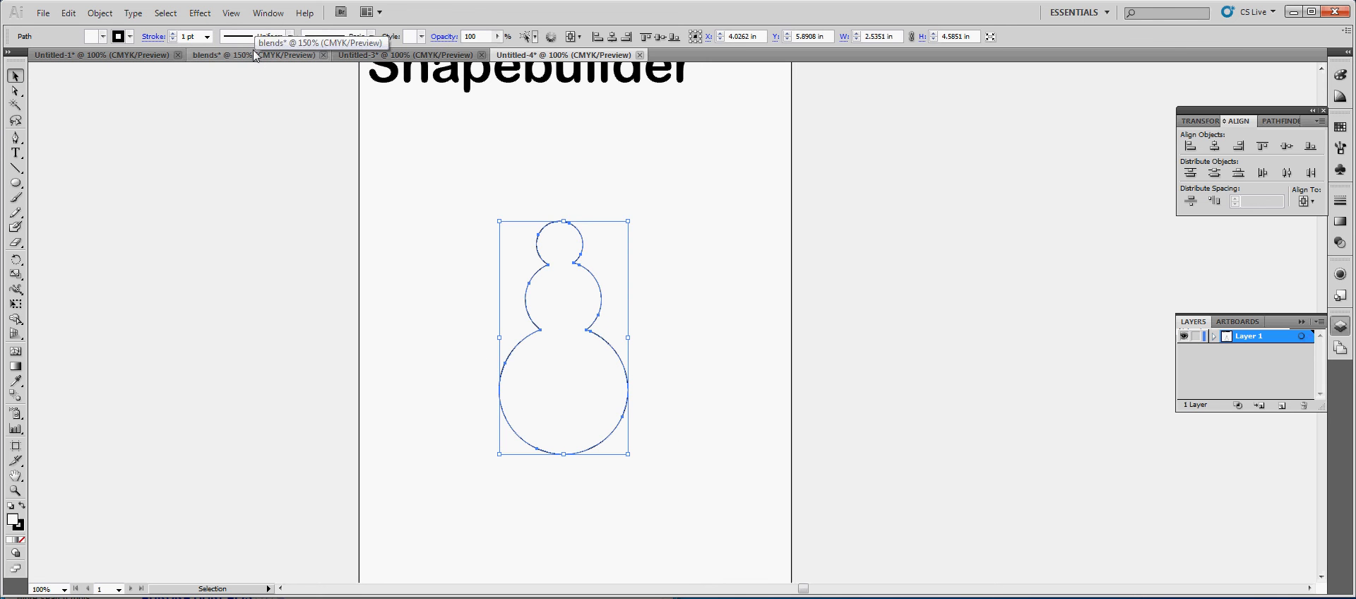
click(254, 55)
click(77, 55)
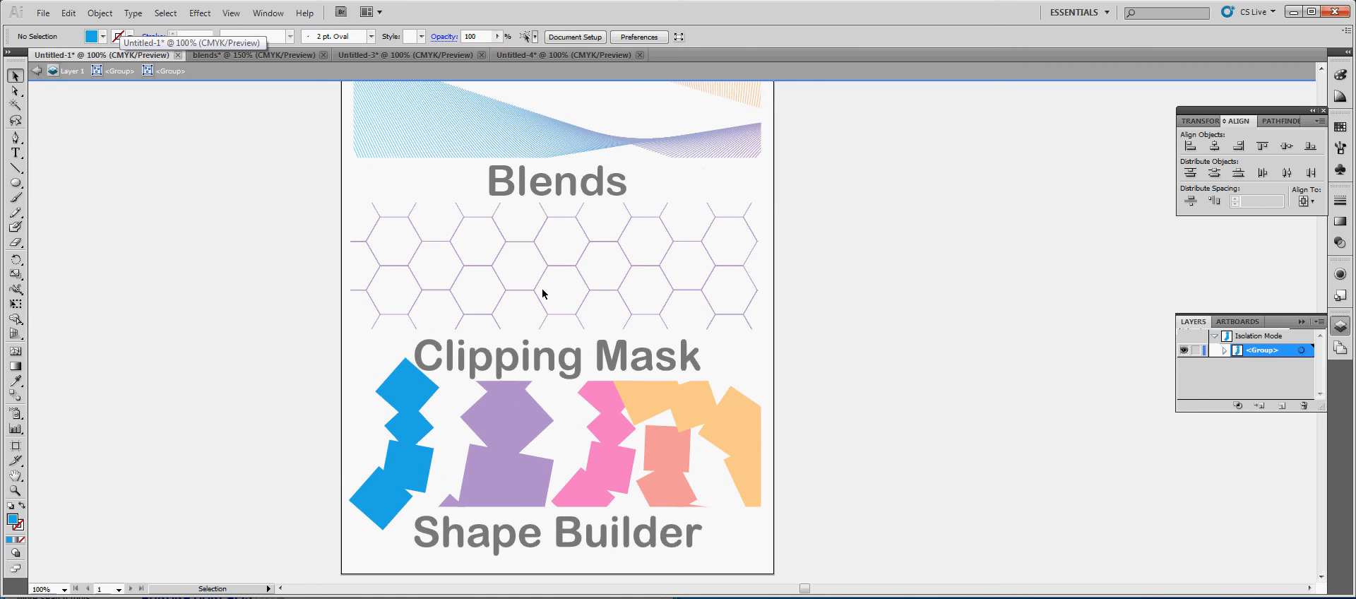
click(582, 55)
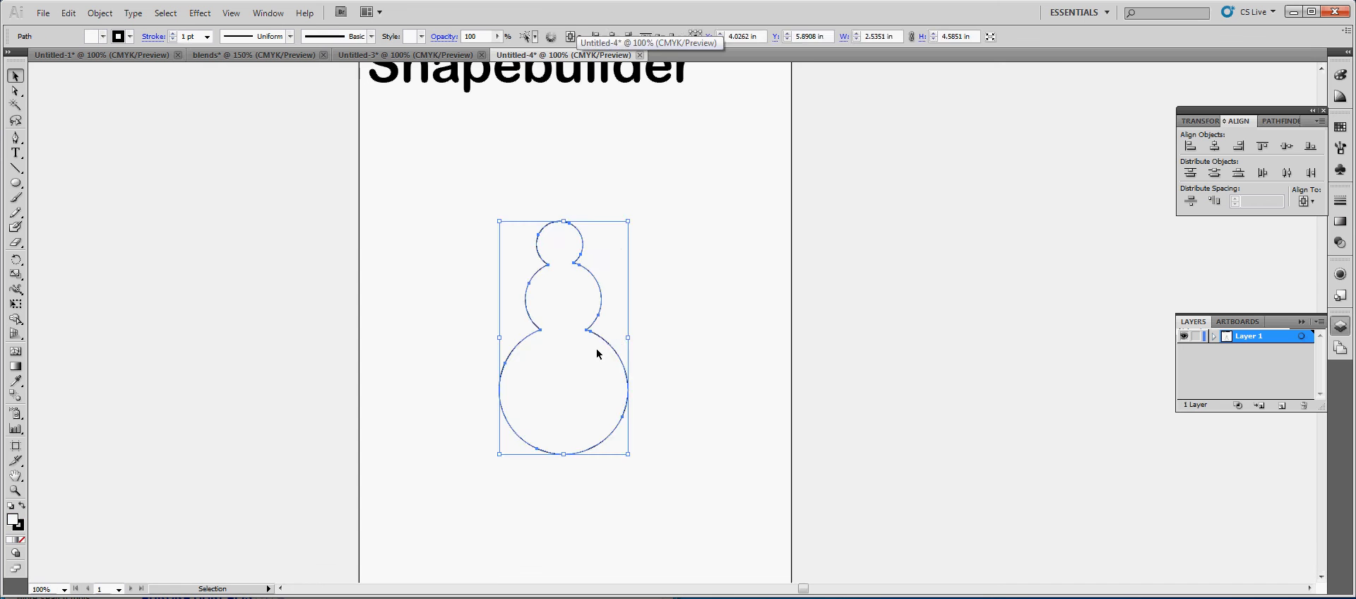
key(Delete)
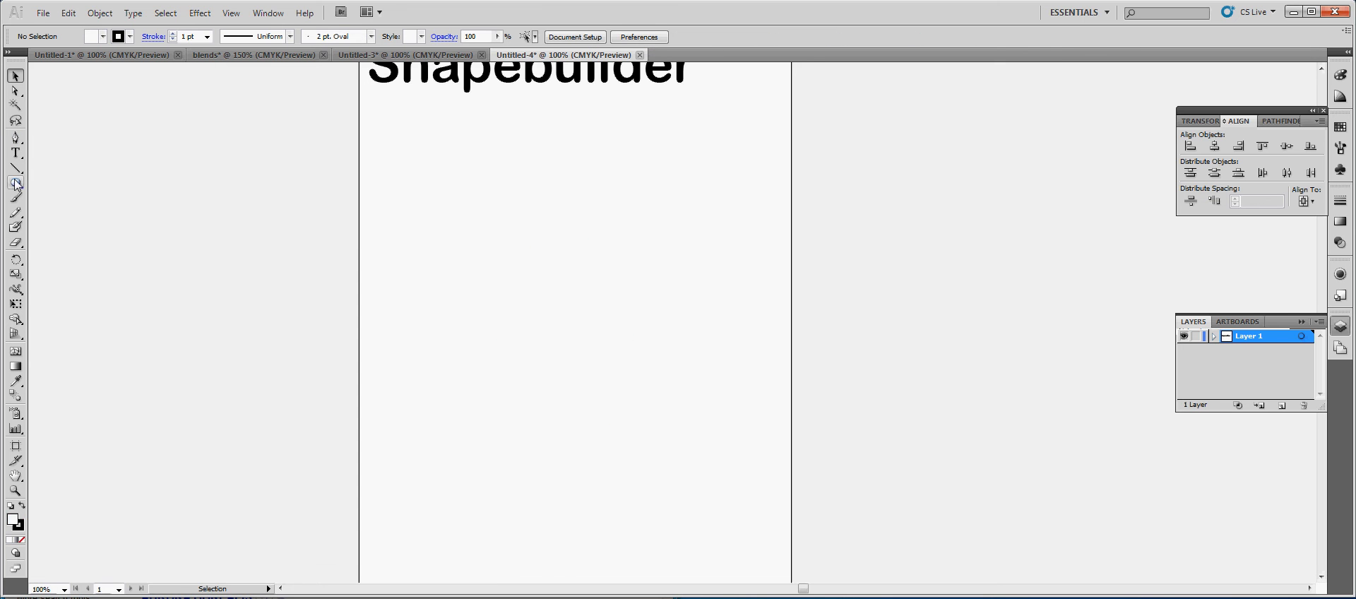
Draw four overlapping rectangles stepping down the page, the lowest about 1.85 by 1.38 in and offset back toward the left
drag(17, 185, 43, 185)
mouse_move(423, 147)
mouse_down()
mouse_move(501, 219)
mouse_move(554, 305)
mouse_up()
drag(507, 267, 626, 379)
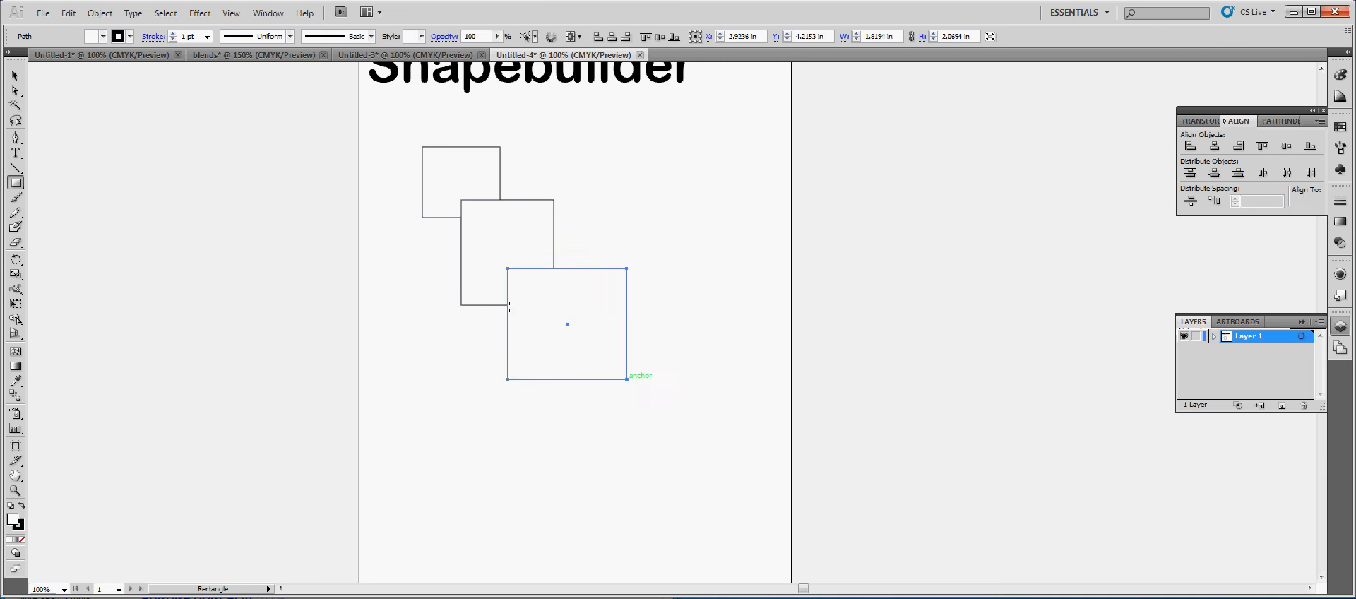
drag(548, 362, 454, 432)
key(v)
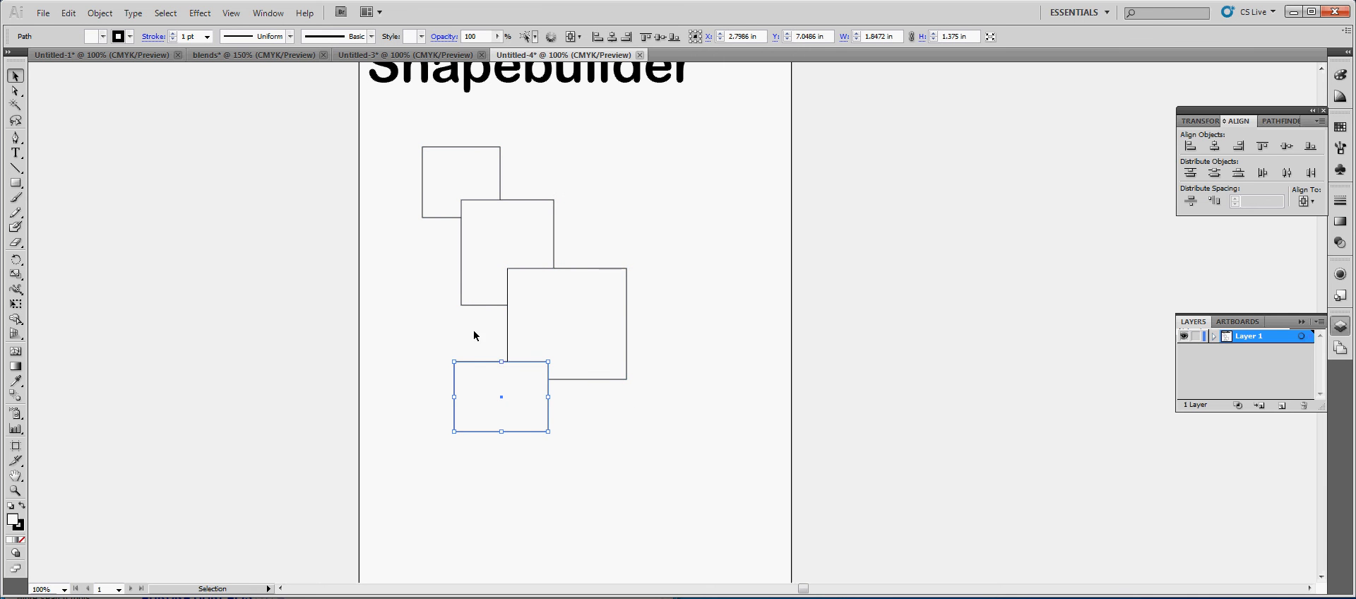
Select all four overlapping rectangles and merge them into one stepped shape with the Shape Builder tool
shift+click(508, 337)
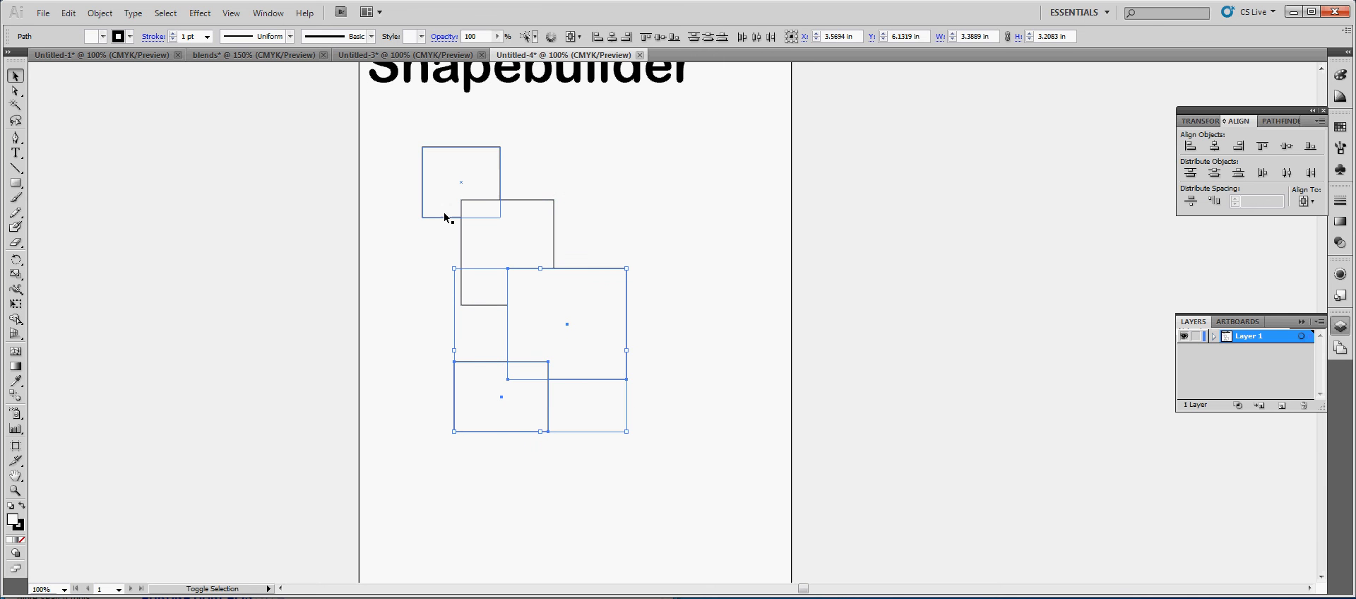
shift+click(445, 217)
shift+click(478, 305)
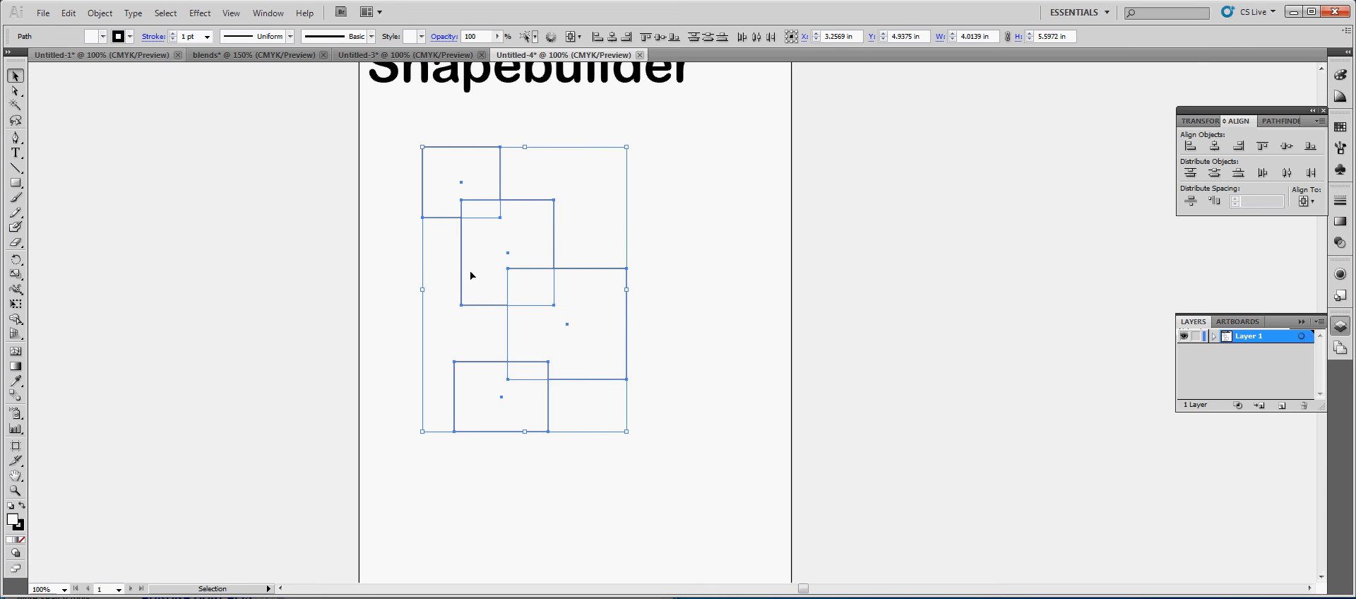
click(100, 12)
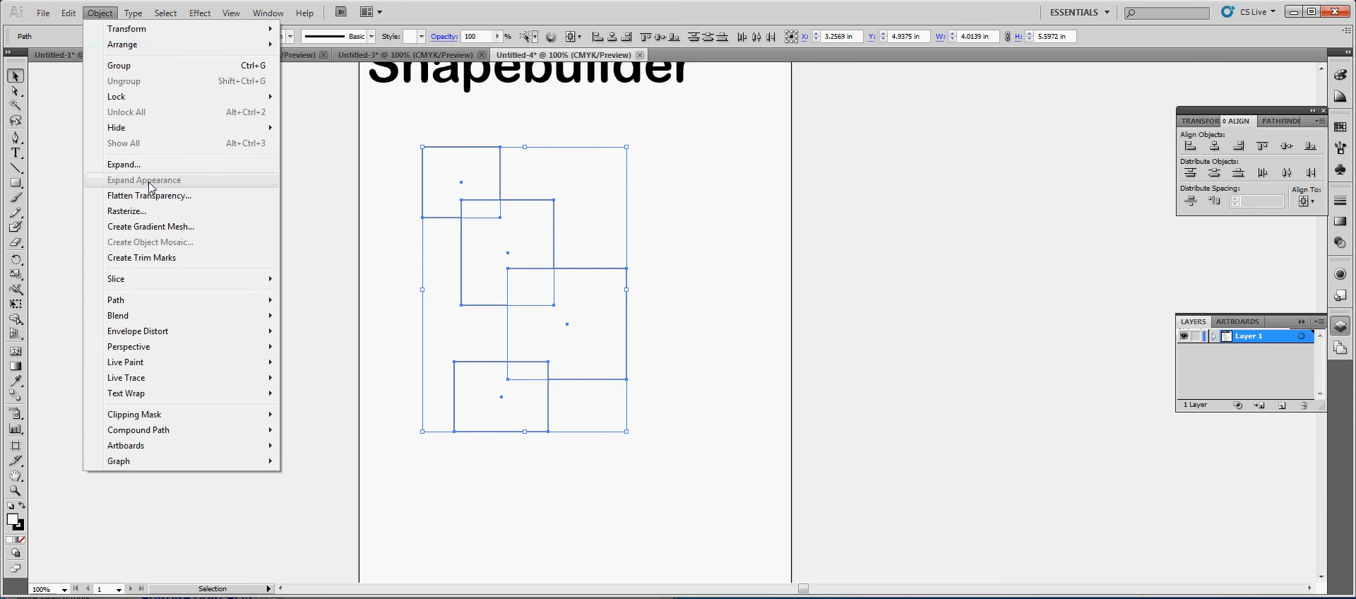
click(377, 255)
drag(412, 191, 617, 442)
click(16, 319)
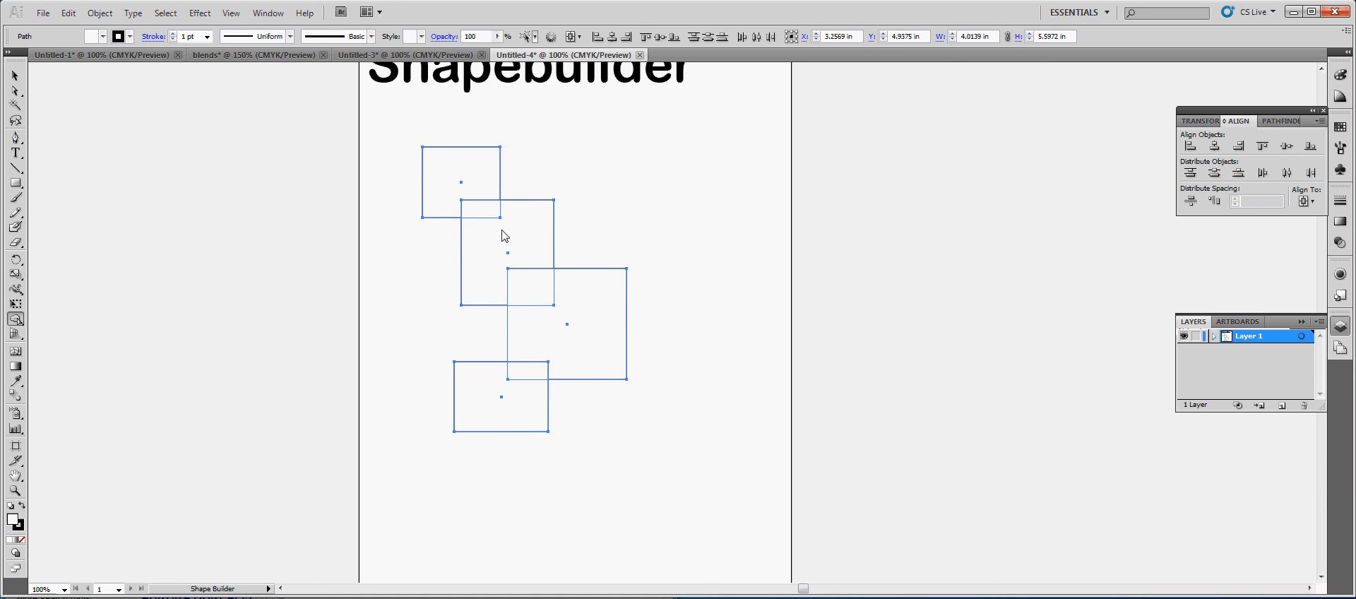
drag(449, 178, 552, 320)
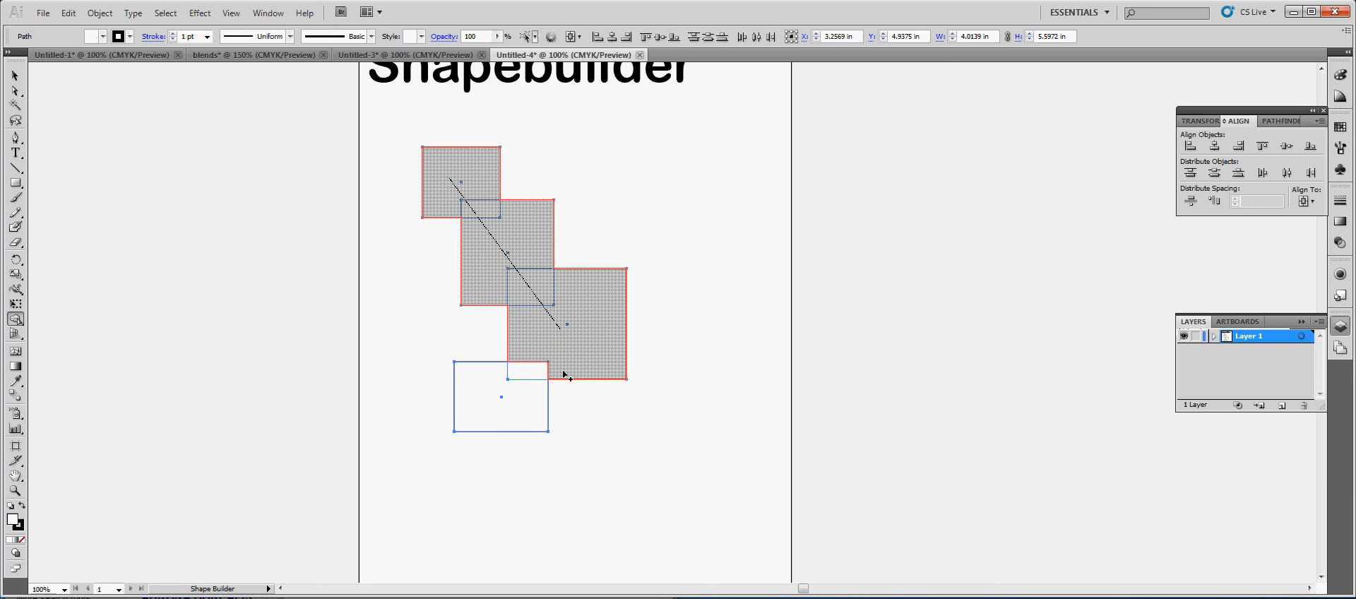
mouse_move(563, 374)
mouse_down()
mouse_move(504, 385)
mouse_move(546, 362)
mouse_move(575, 318)
mouse_move(577, 334)
mouse_move(503, 392)
mouse_up()
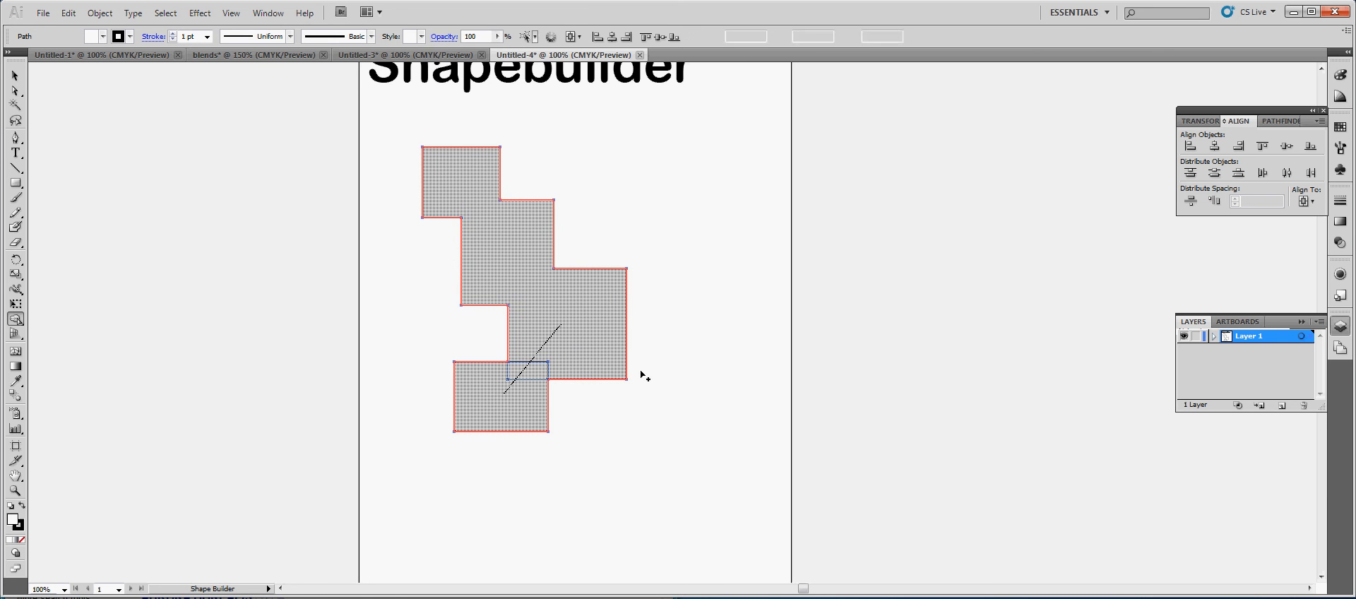
click(12, 81)
click(874, 383)
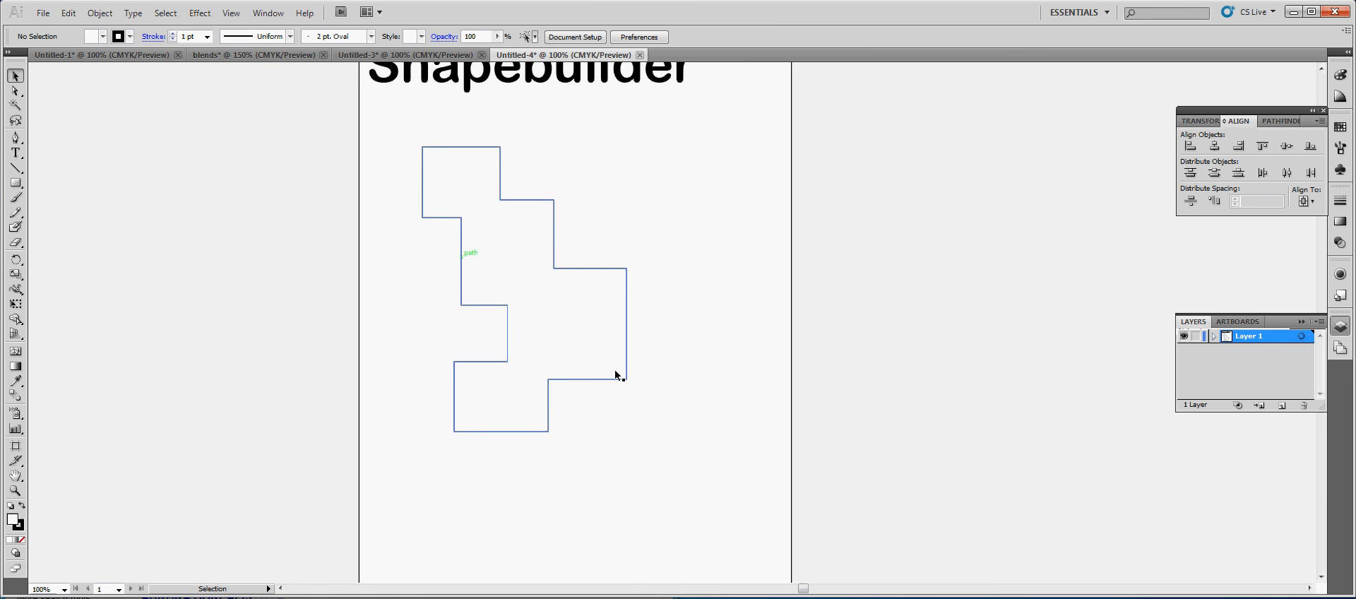
Delete the merged stepped shape and return to the Untitled-1 document containing the finished examples
click(541, 248)
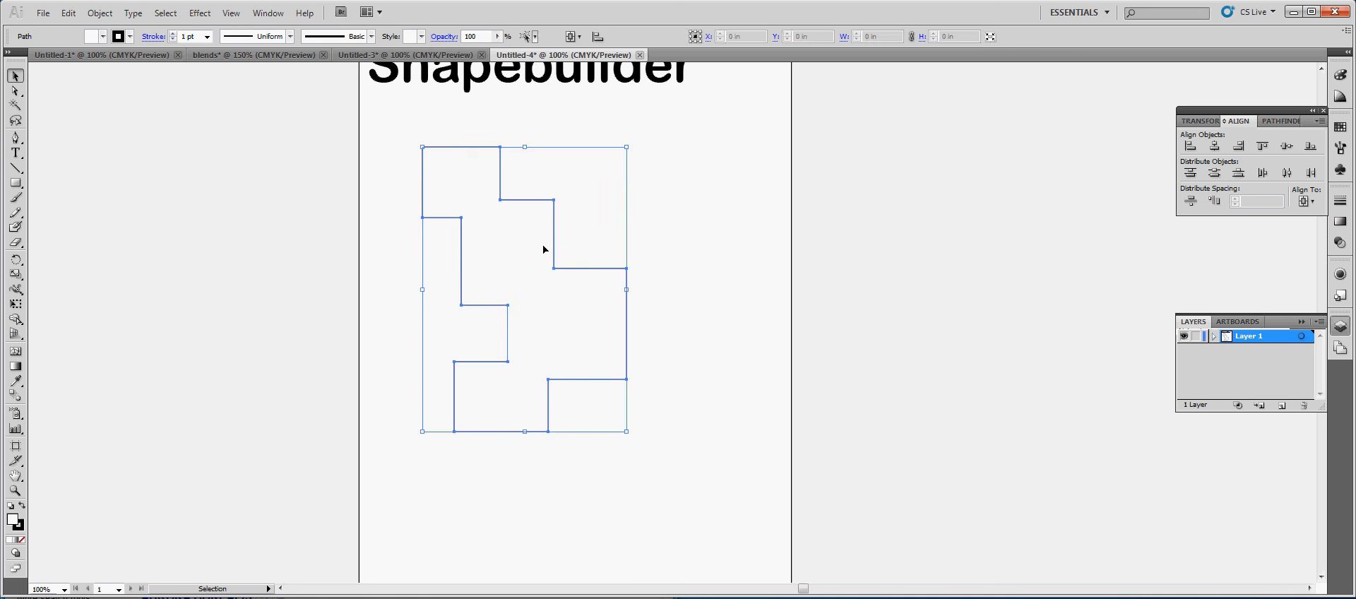
key(Delete)
click(406, 55)
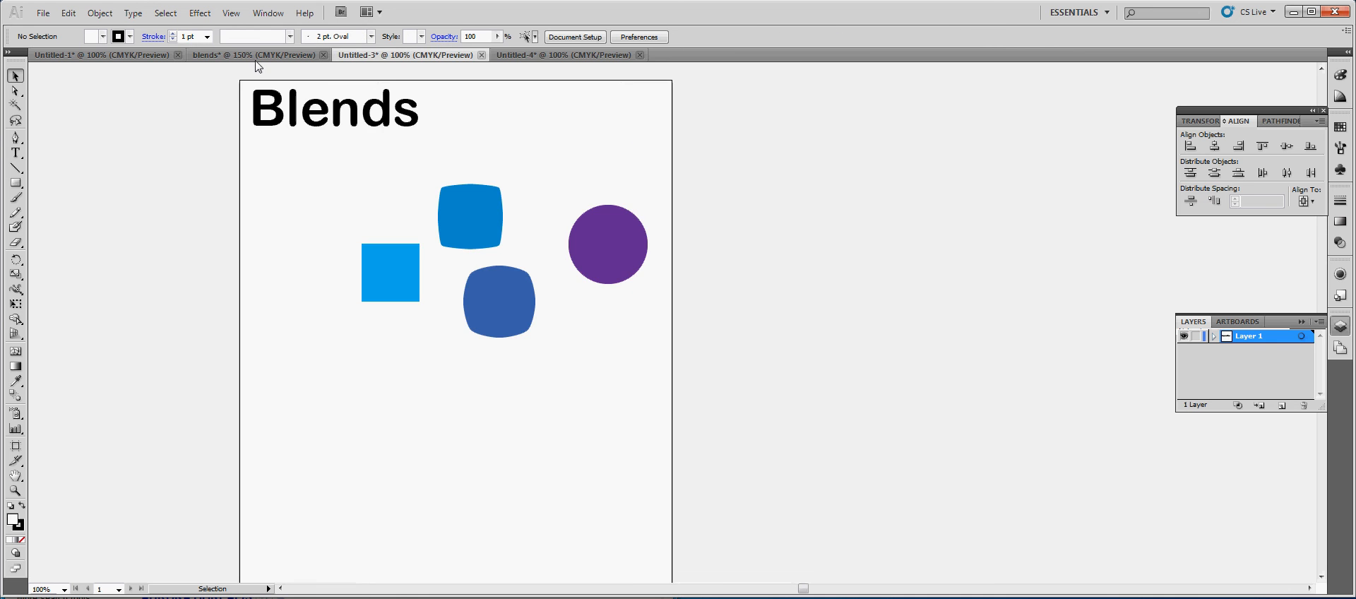
click(228, 56)
click(128, 57)
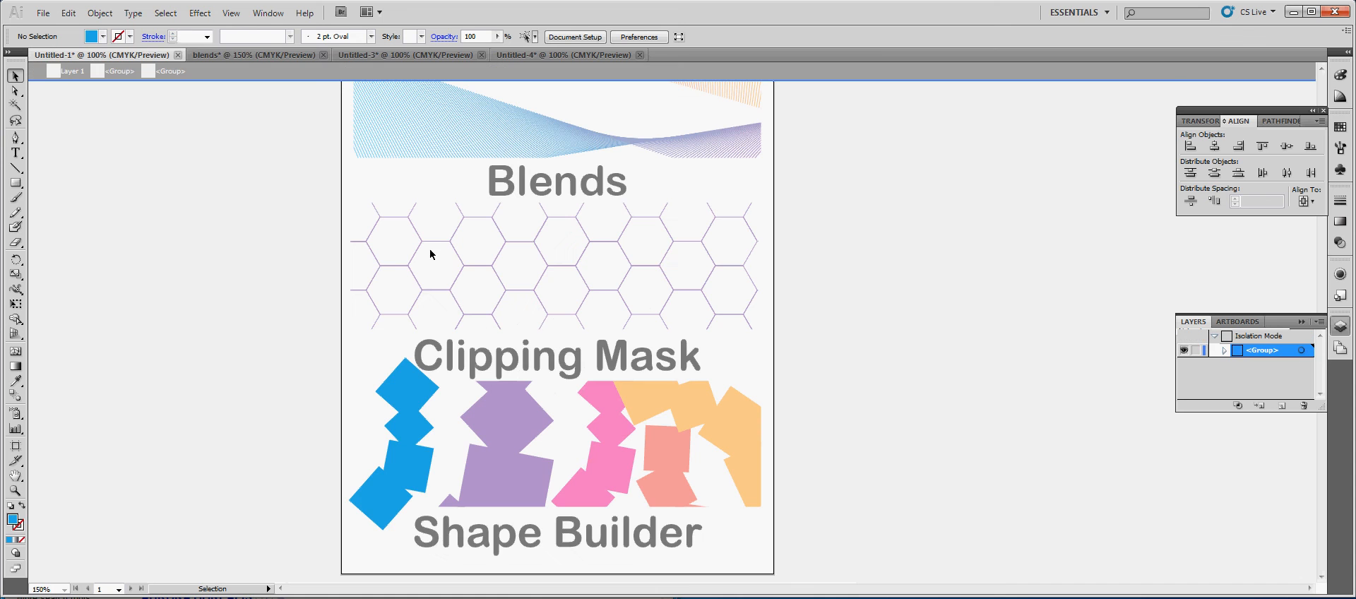